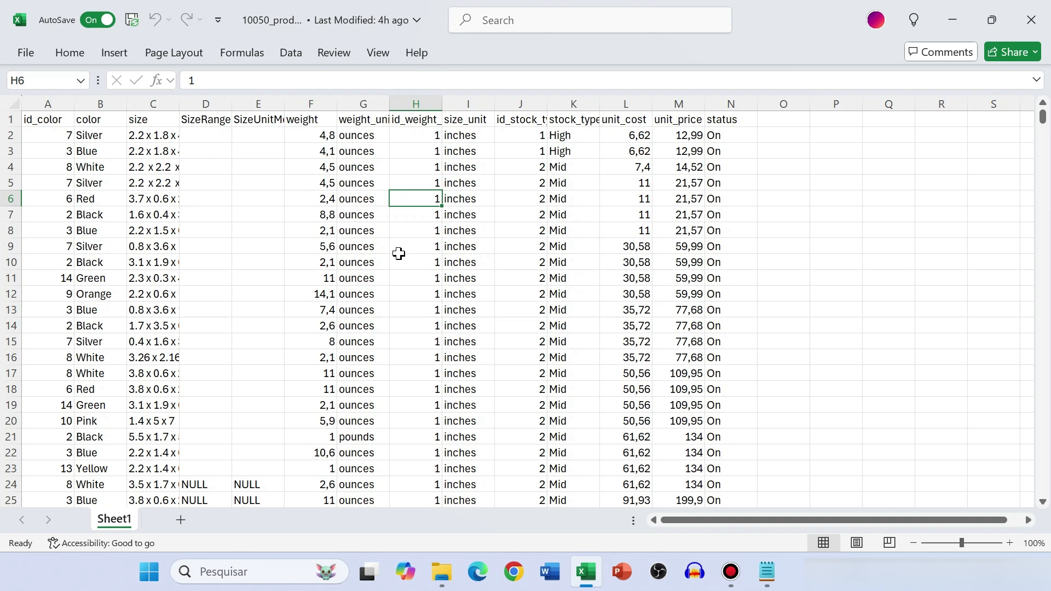
Delete all data rows from row 21 down to the end of the product list, keeping rows 1 to 20.
{"action": "left_click", "coordinate": [104, 230]}
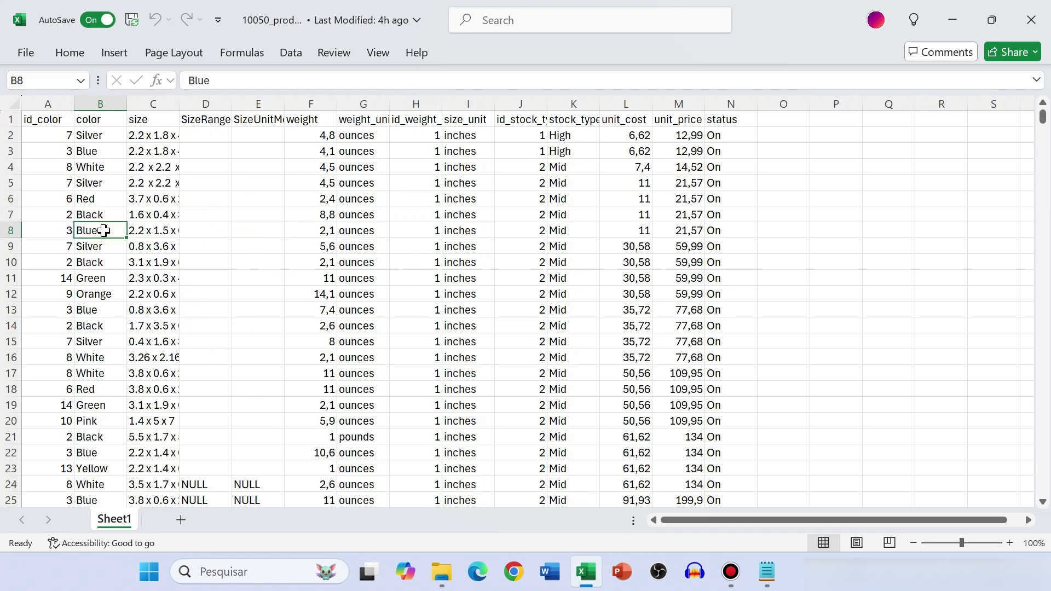
{"action": "key", "text": "ctrl+Down"}
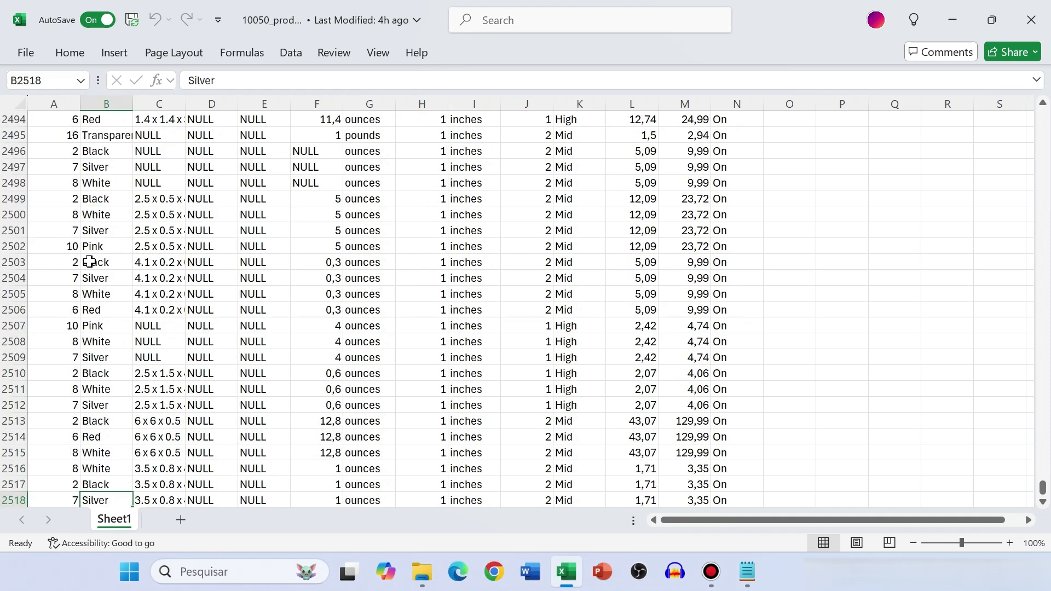
{"action": "scroll", "coordinate": [89, 261], "scroll_direction": "down", "scroll_amount": 2}
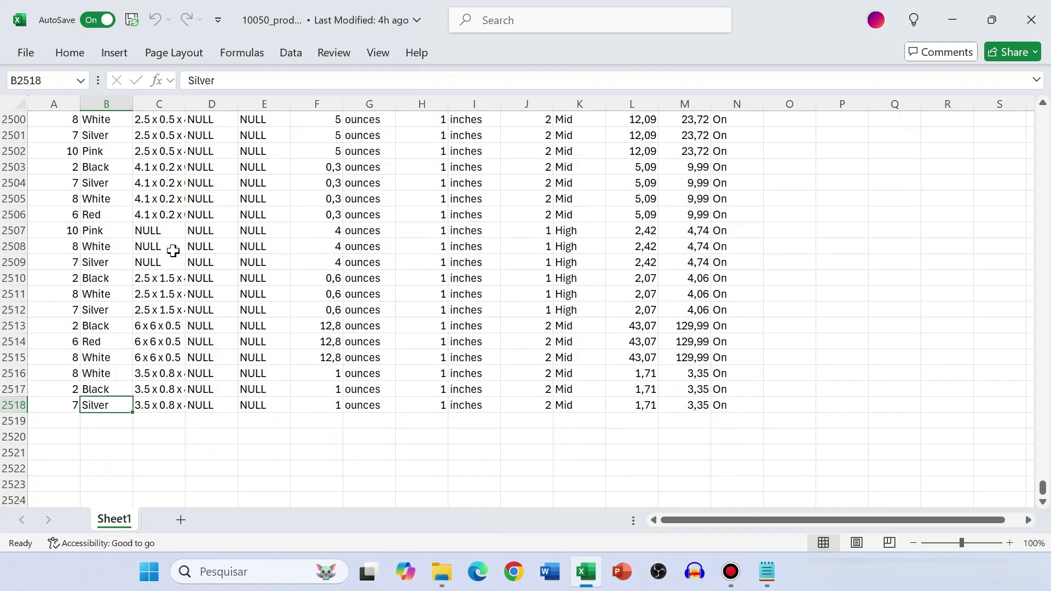
{"action": "left_click", "coordinate": [224, 261]}
{"action": "key", "text": "ctrl+Up"}
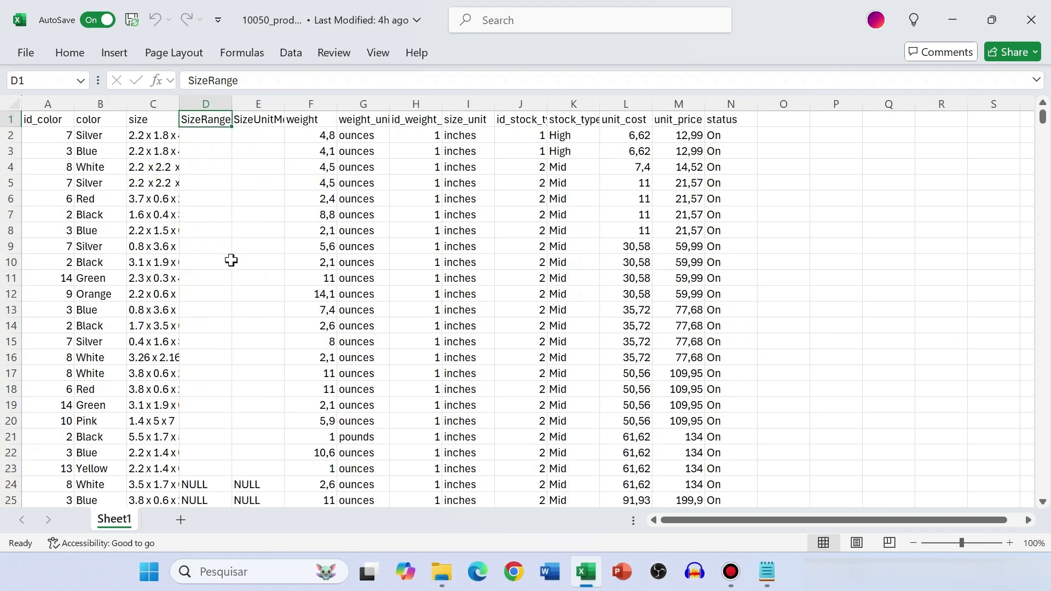
{"action": "scroll", "coordinate": [193, 310], "scroll_direction": "down", "scroll_amount": 3}
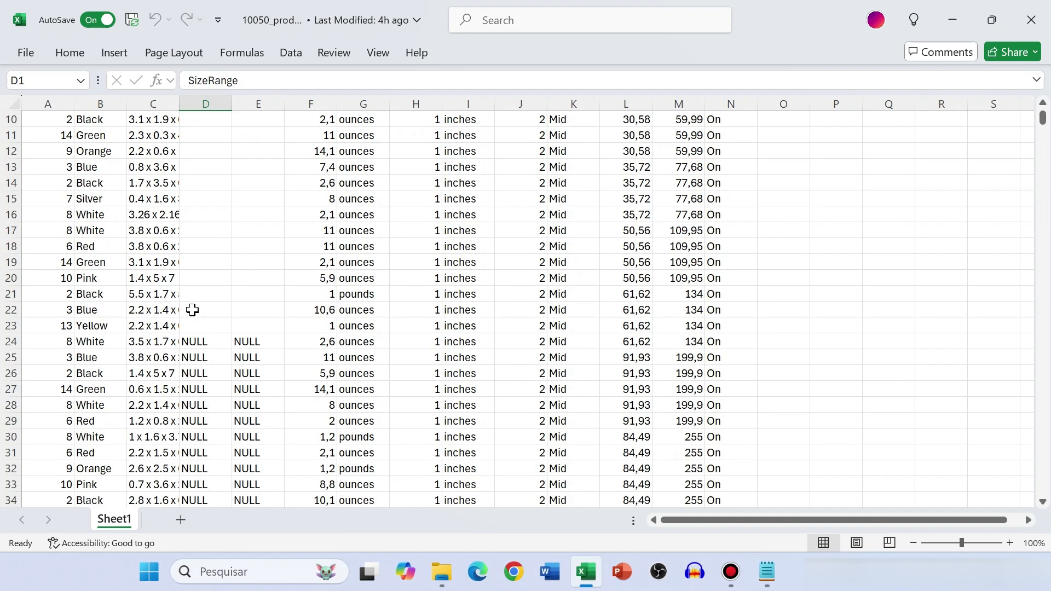
{"action": "left_click", "coordinate": [4, 295]}
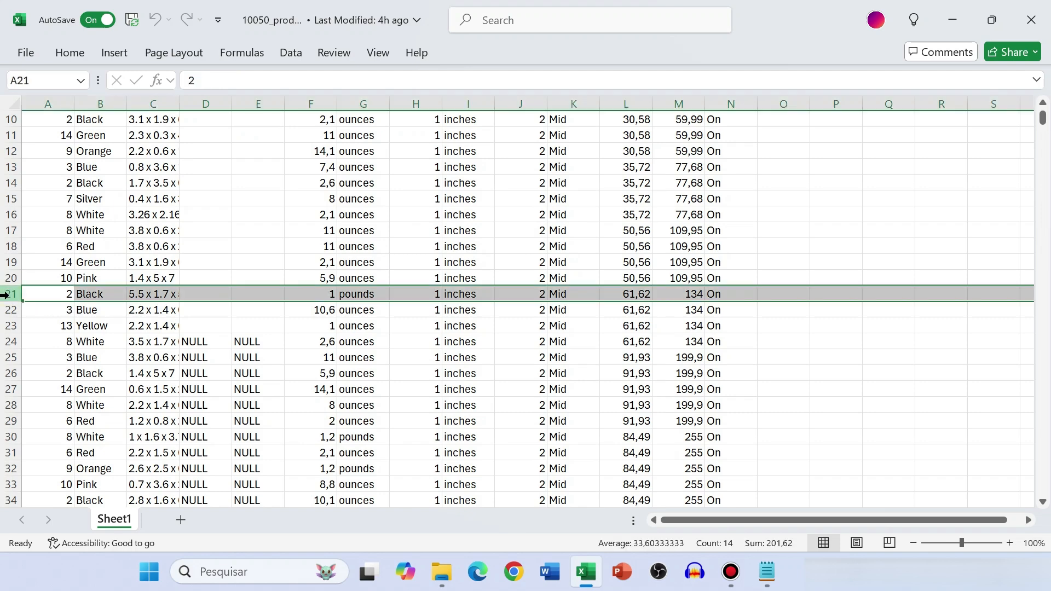
{"action": "key", "text": "ctrl+shift+Down"}
{"action": "key", "text": "ctrl+KP_Subtract"}
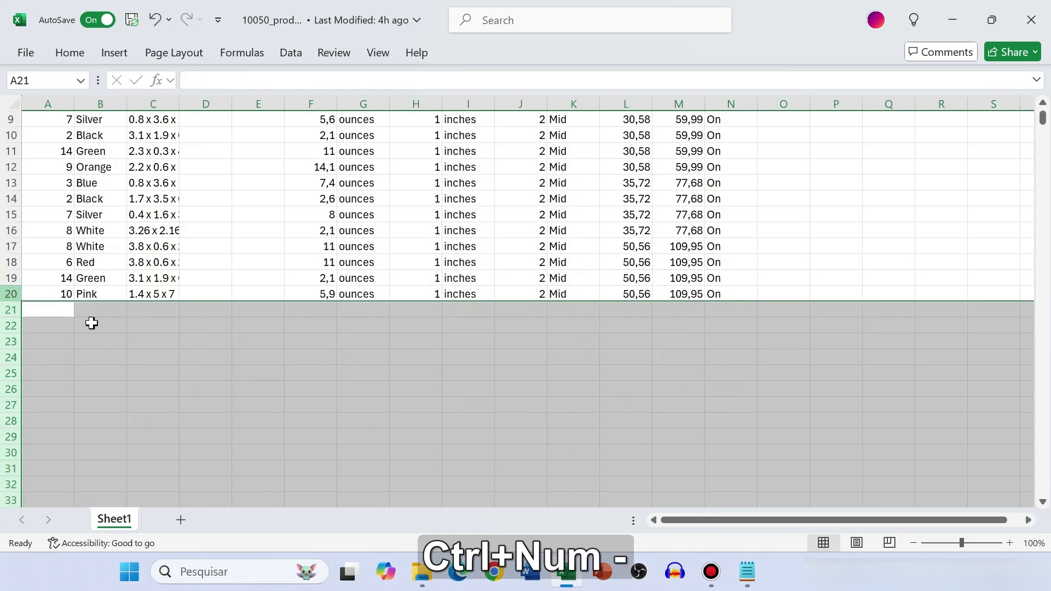
{"action": "left_click", "coordinate": [164, 294]}
{"action": "scroll", "coordinate": [164, 294], "scroll_direction": "up", "scroll_amount": 3}
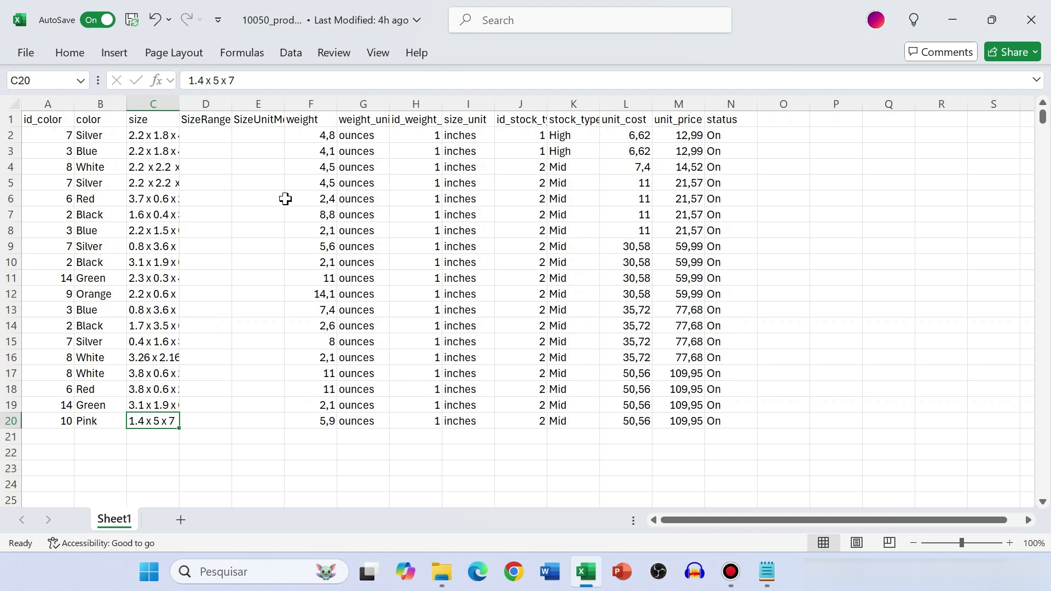
Delete columns D through H, from SizeRange up to the column just before size_unit.
{"action": "left_click", "coordinate": [207, 104]}
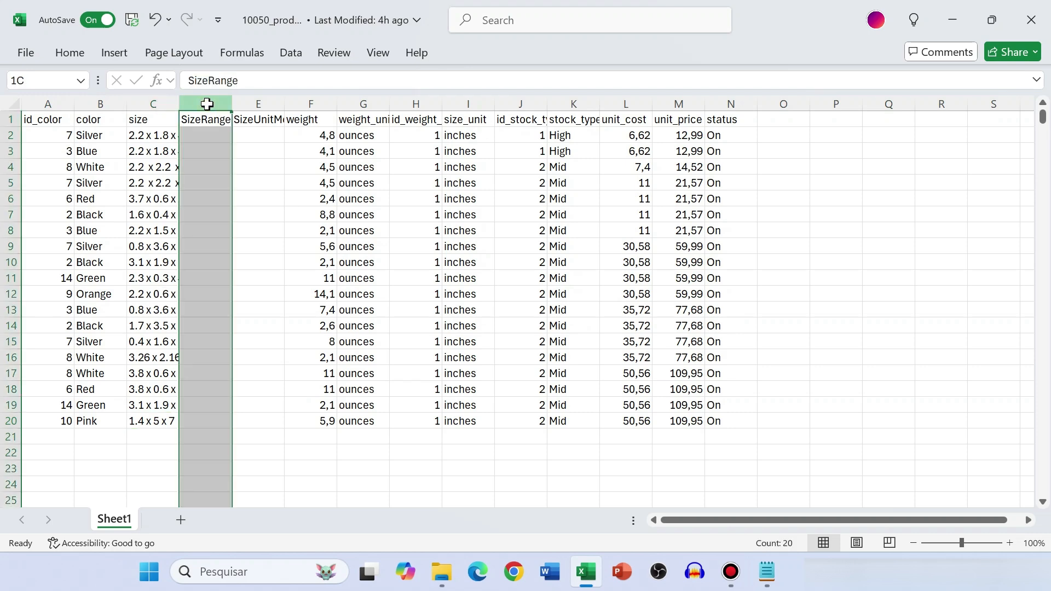
{"action": "left_click_drag", "start_coordinate": [207, 104], "coordinate": [403, 103]}
{"action": "key", "text": "ctrl+KP_Subtract"}
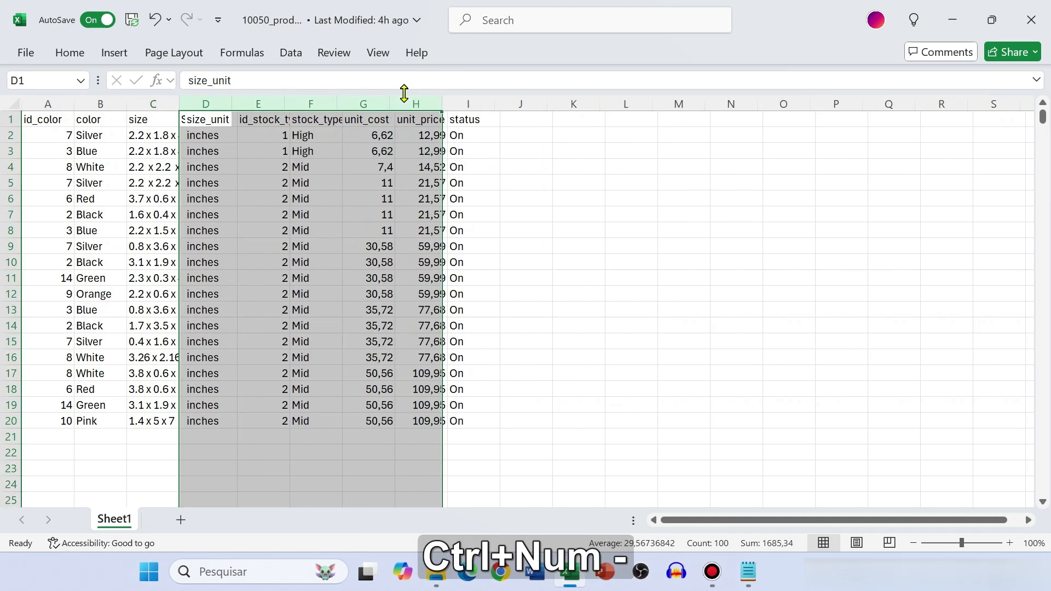
{"action": "left_click", "coordinate": [48, 119]}
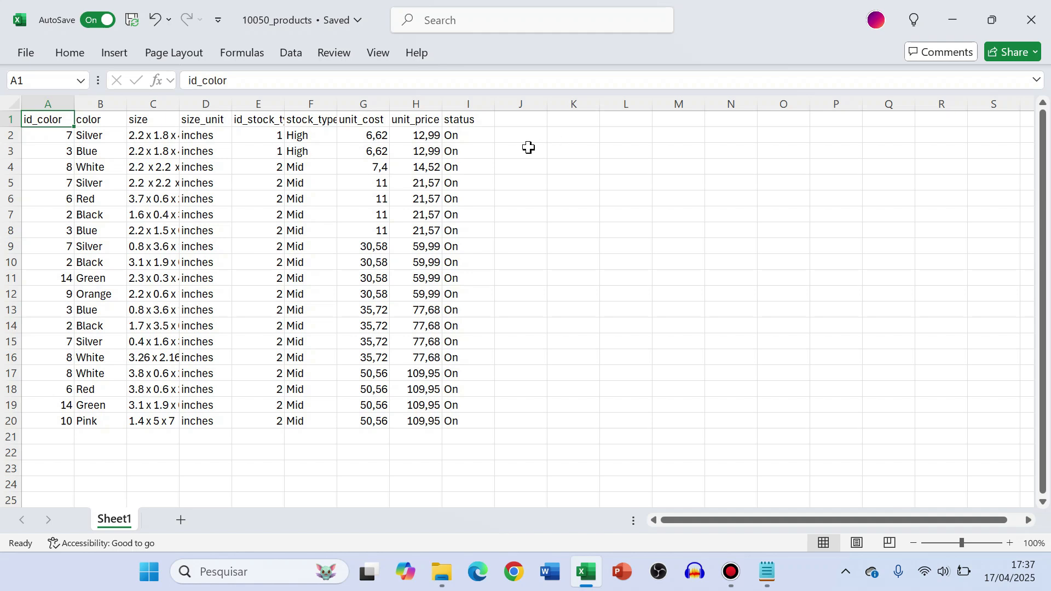
Enter the header new_column in cell J1 and widen column J to fit it.
{"action": "left_click", "coordinate": [526, 119]}
{"action": "scroll", "coordinate": [564, 238], "scroll_direction": "up", "scroll_amount": 1}
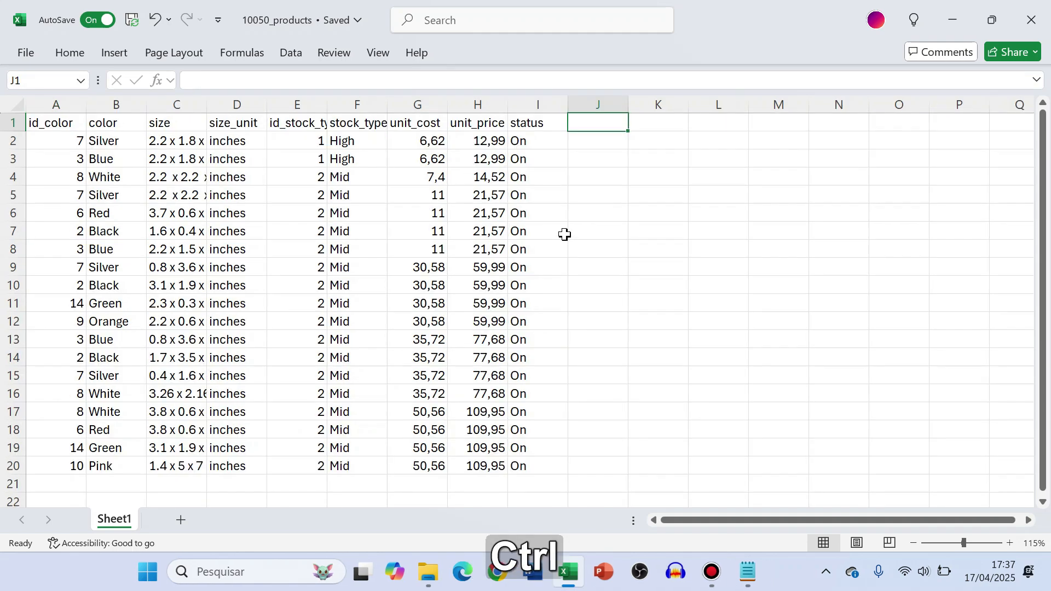
{"action": "type", "text": "new_"}
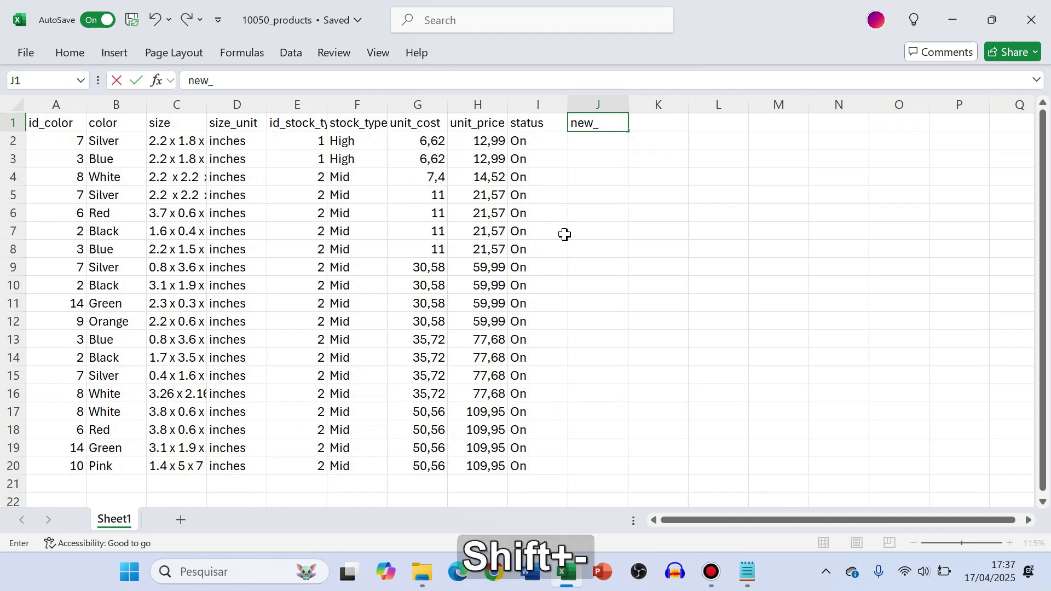
{"action": "type", "text": "column"}
{"action": "key", "text": "Return"}
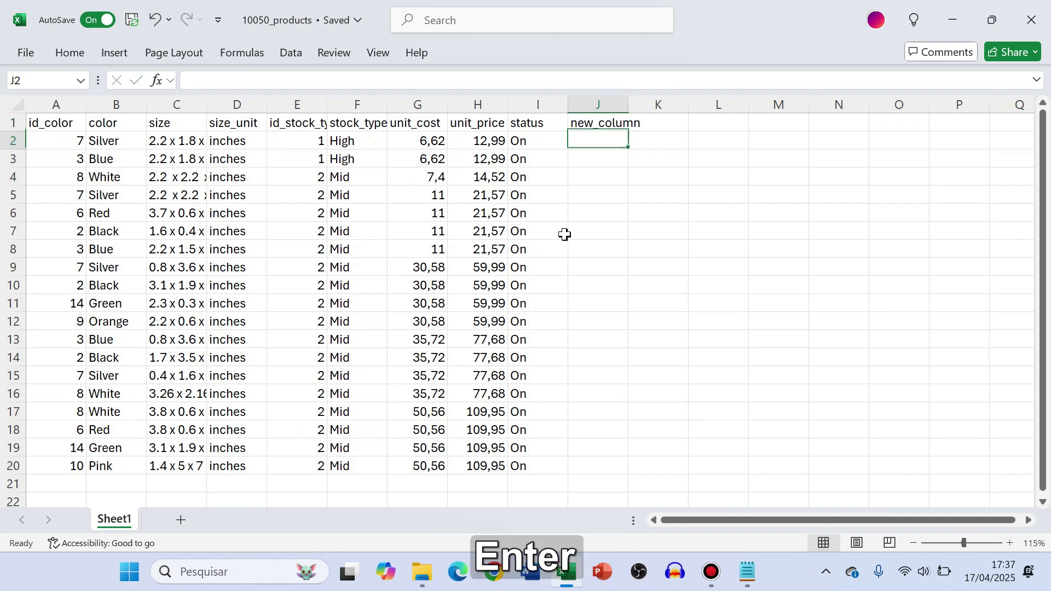
{"action": "left_click_drag", "start_coordinate": [629, 108], "coordinate": [666, 104]}
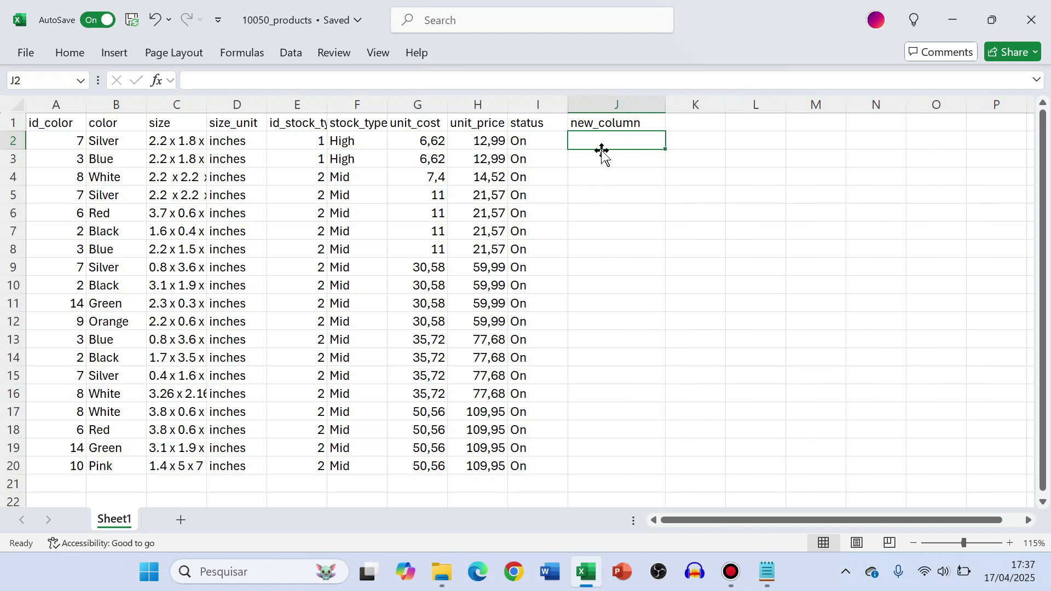
Enter the formula =H2*5 in cell J2 to multiply the unit price by 5.
{"action": "type", "text": "="}
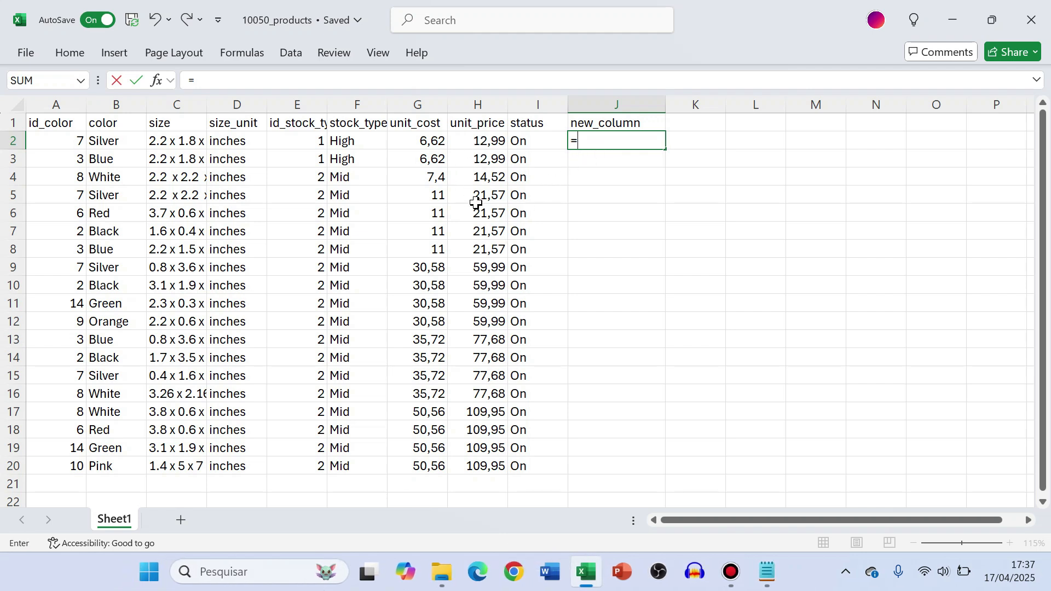
{"action": "left_click", "coordinate": [478, 142]}
{"action": "left_click", "coordinate": [412, 80]}
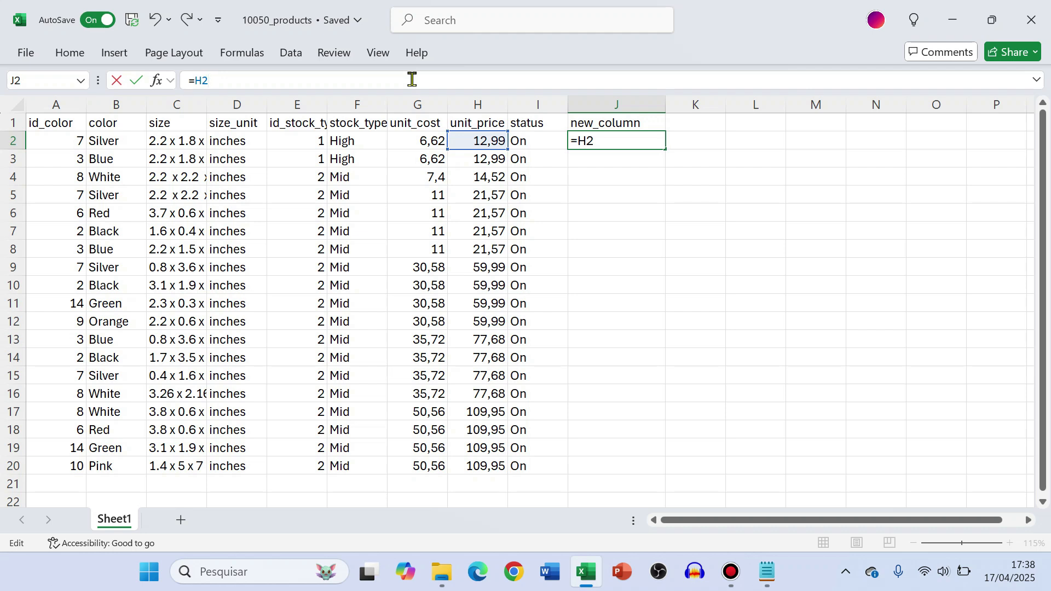
{"action": "type", "text": "*5"}
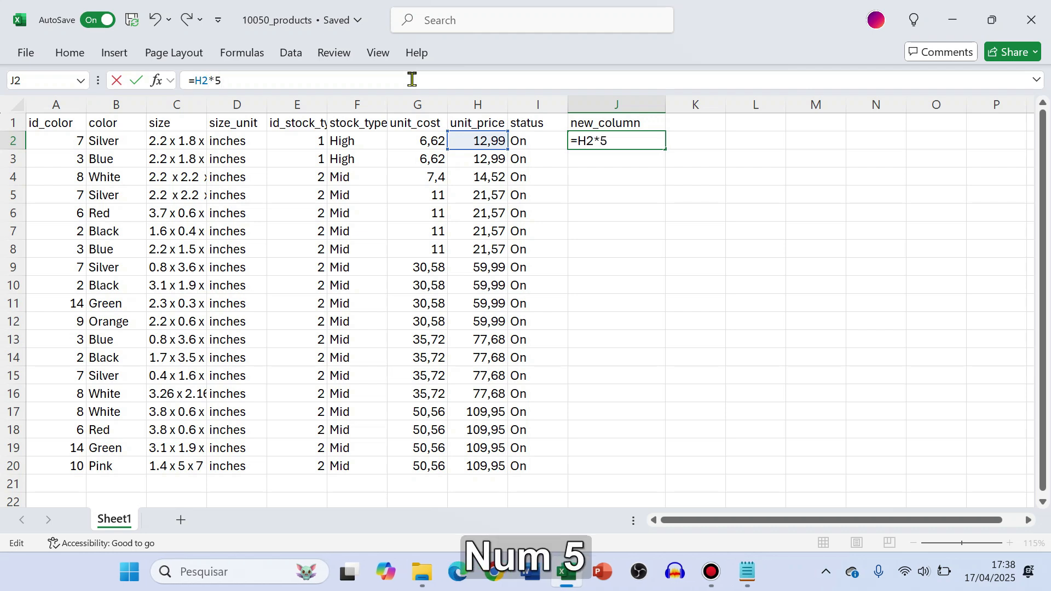
{"action": "key", "text": "Return"}
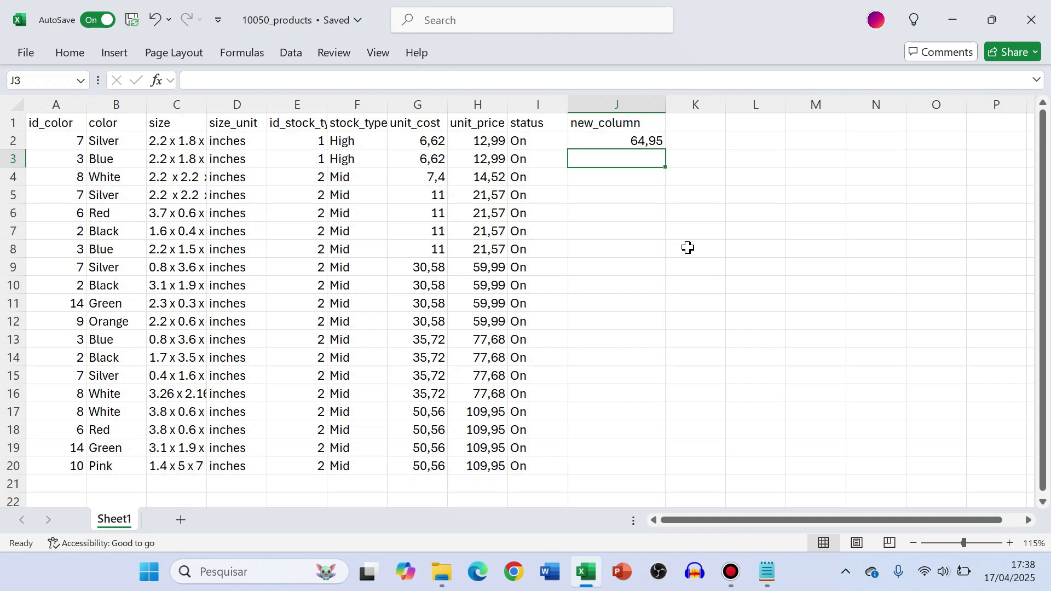
Fill the formula in J2 down to J20, undo the fill, and auto-fill the column again from J2.
{"action": "left_click", "coordinate": [642, 137]}
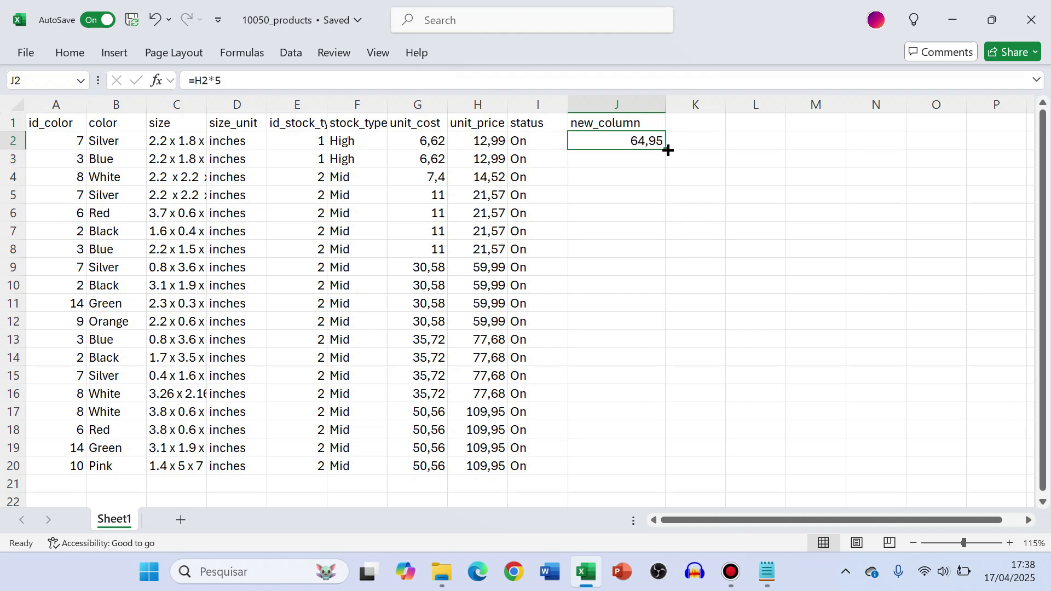
{"action": "left_click_drag", "start_coordinate": [668, 149], "coordinate": [643, 471]}
{"action": "key", "text": "ctrl+z"}
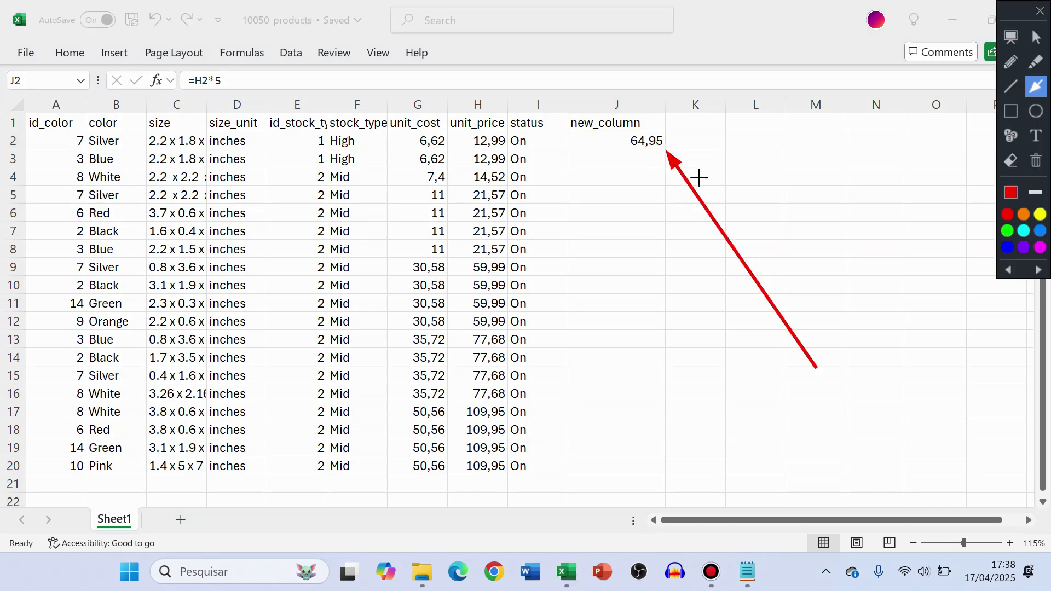
{"action": "key", "text": "Escape"}
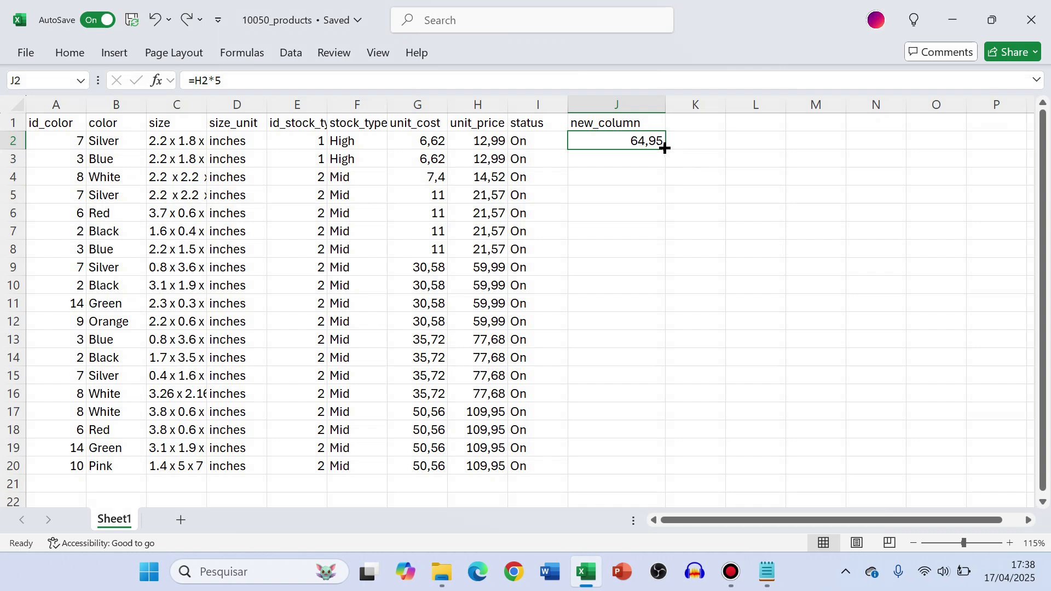
{"action": "double_click", "coordinate": [666, 148]}
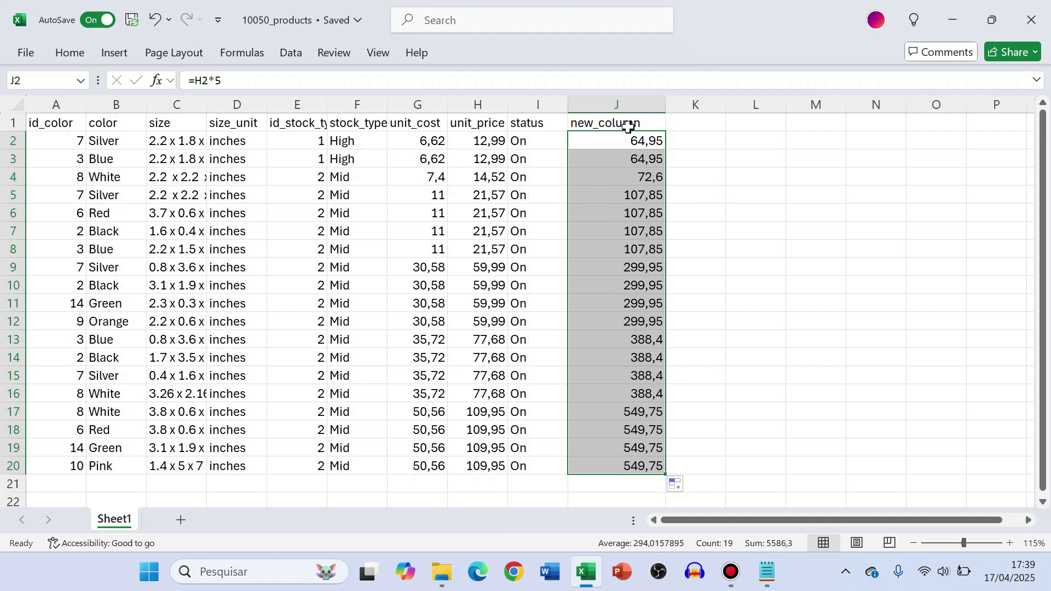
Clear the entire contents of column J and narrow the column again.
{"action": "left_click", "coordinate": [623, 103]}
{"action": "key", "text": "Delete"}
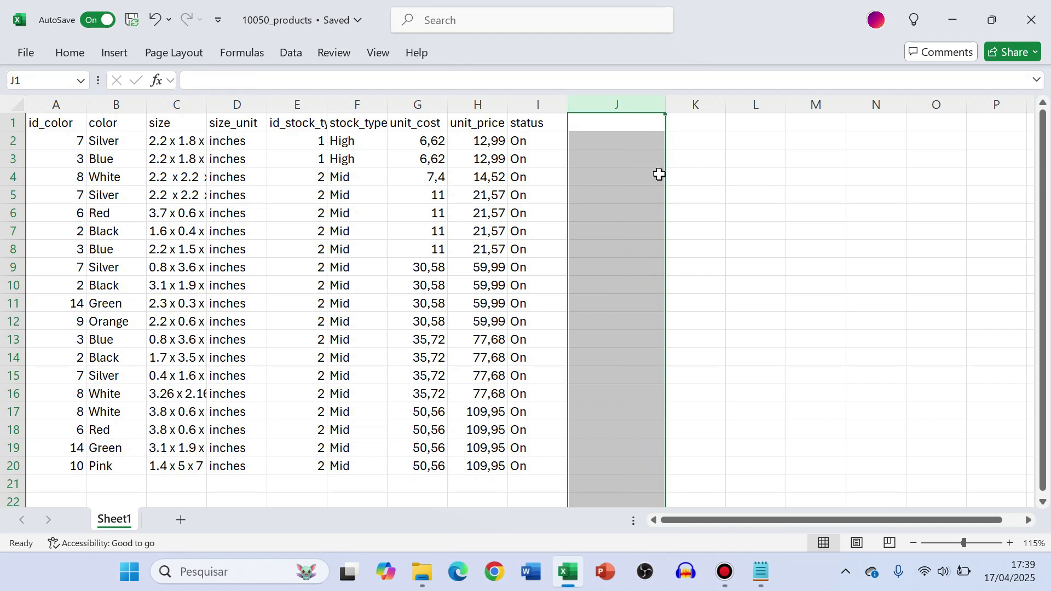
{"action": "left_click", "coordinate": [629, 176]}
{"action": "left_click", "coordinate": [684, 177]}
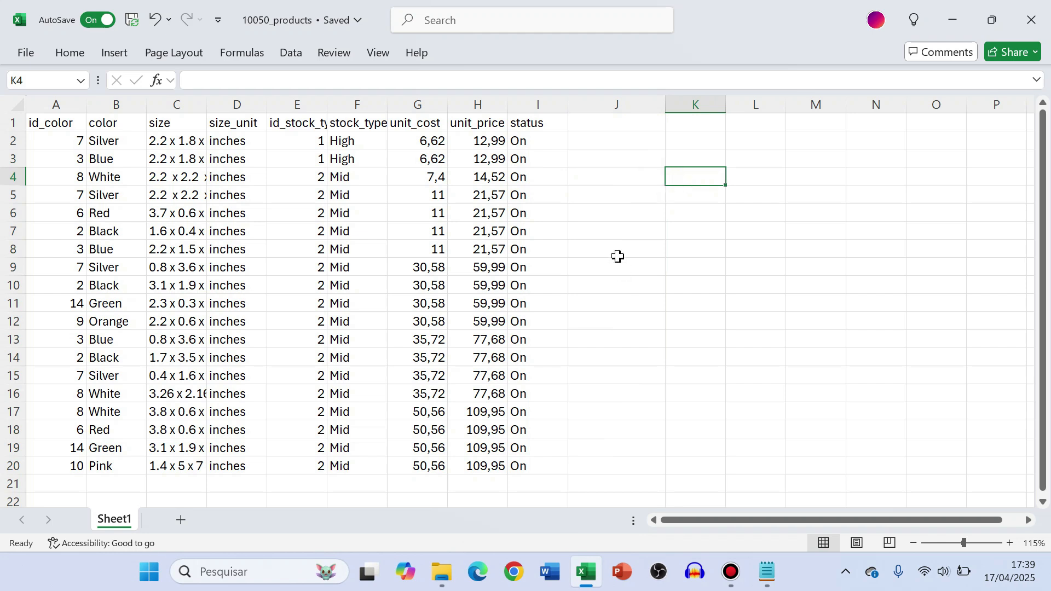
{"action": "left_click_drag", "start_coordinate": [667, 107], "coordinate": [618, 110]}
{"action": "left_click", "coordinate": [657, 141]}
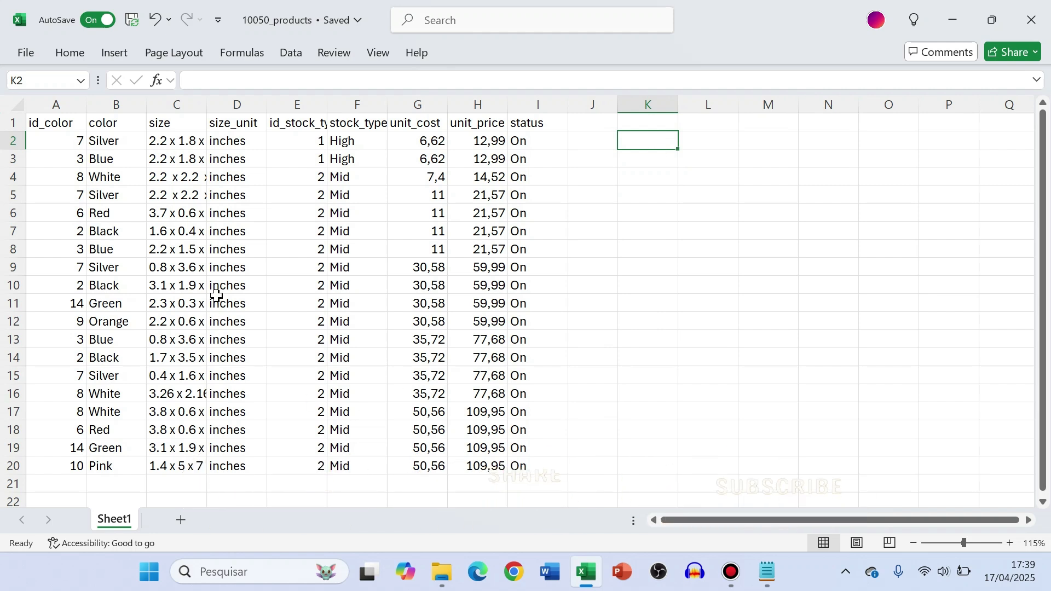
Add a second worksheet to the workbook and return to Sheet1.
{"action": "left_click_drag", "start_coordinate": [161, 159], "coordinate": [219, 282]}
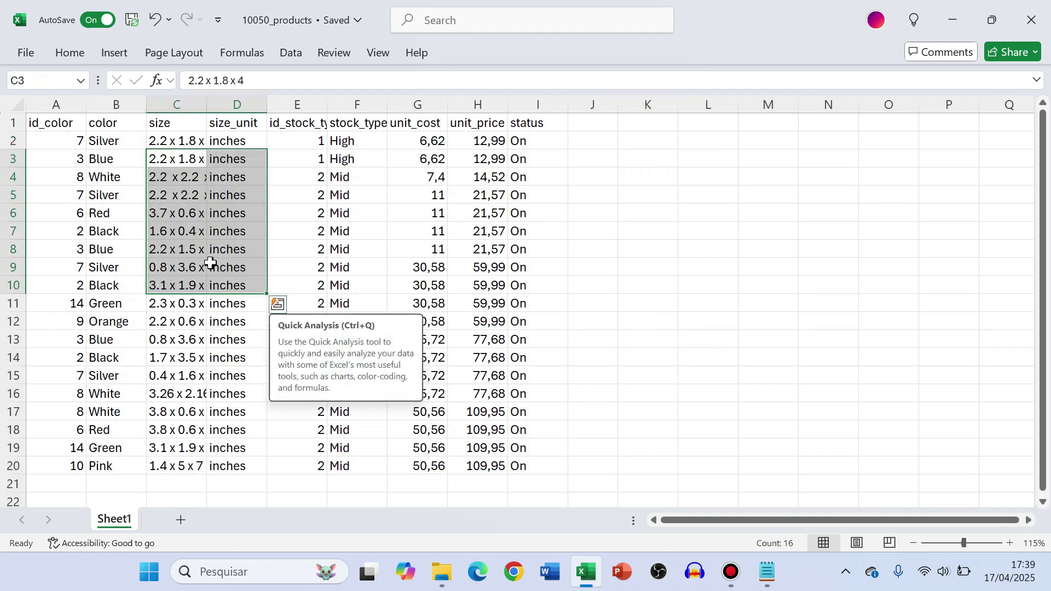
{"action": "left_click", "coordinate": [425, 232]}
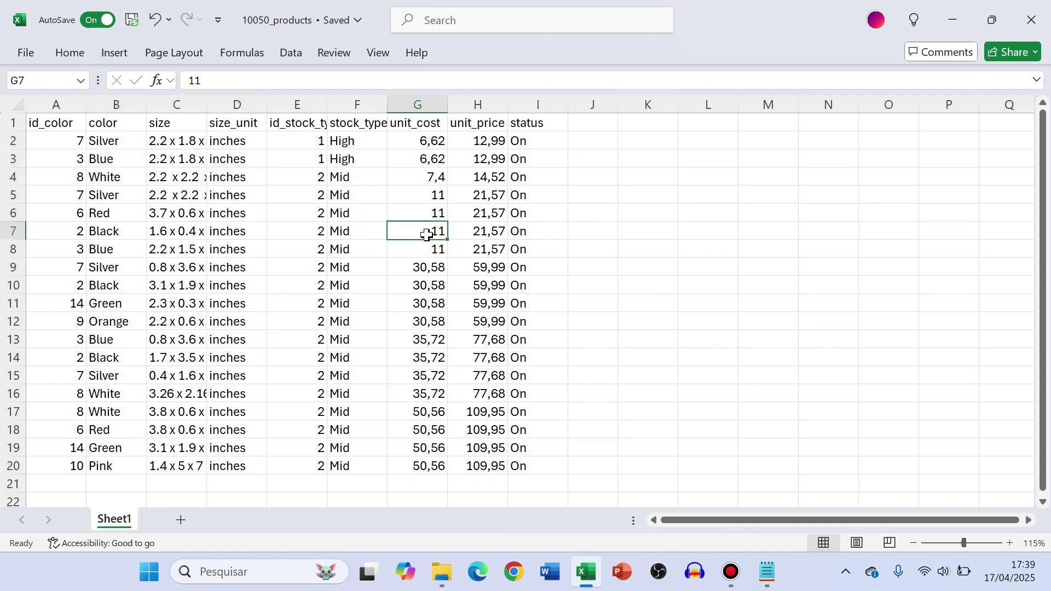
{"action": "left_click", "coordinate": [181, 522]}
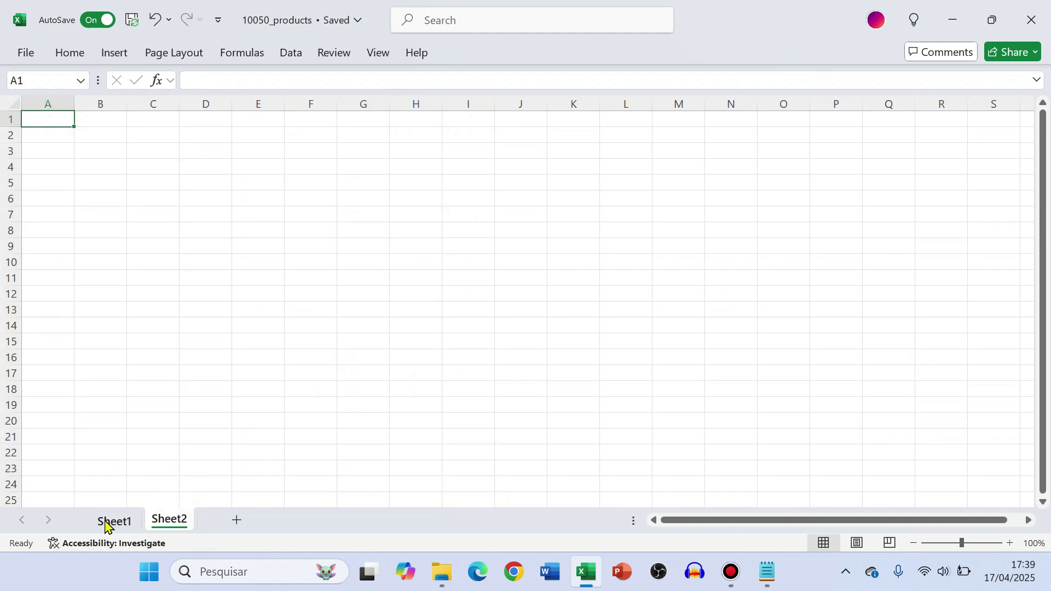
{"action": "left_click", "coordinate": [114, 523]}
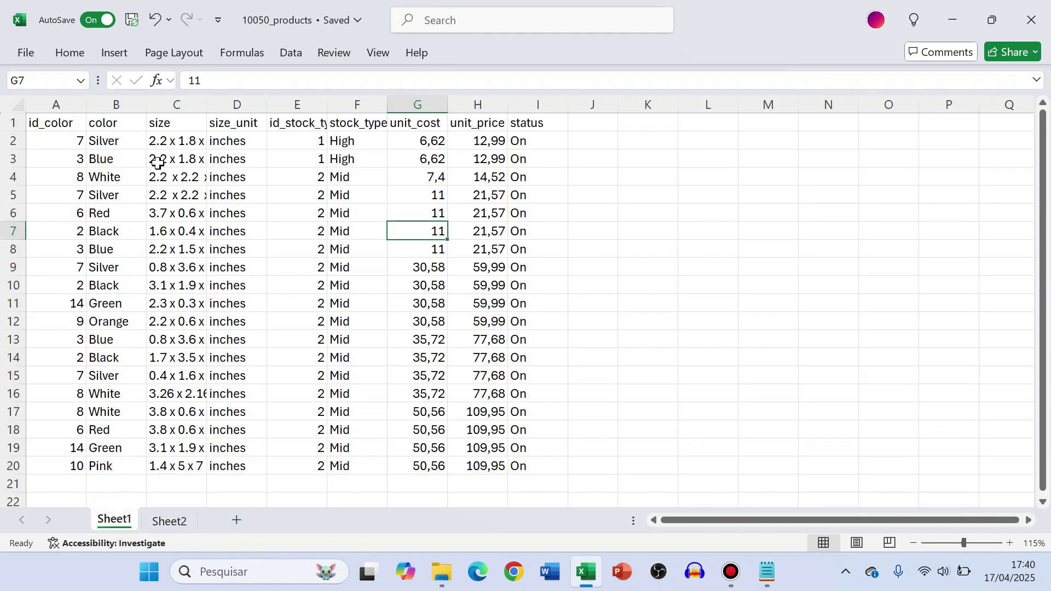
Copy the range A1:D13 from Sheet1 and paste it into Sheet2 starting at cell A1.
{"action": "left_click_drag", "start_coordinate": [64, 124], "coordinate": [211, 333]}
{"action": "left_click", "coordinate": [706, 302]}
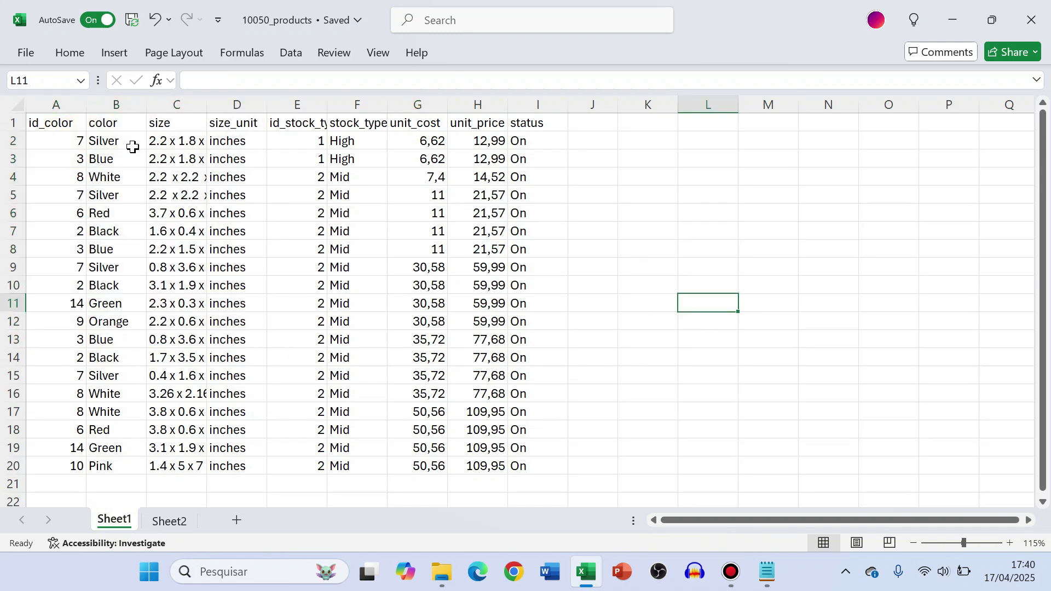
{"action": "left_click_drag", "start_coordinate": [60, 122], "coordinate": [220, 335]}
{"action": "key", "text": "ctrl+c"}
{"action": "left_click", "coordinate": [181, 522]}
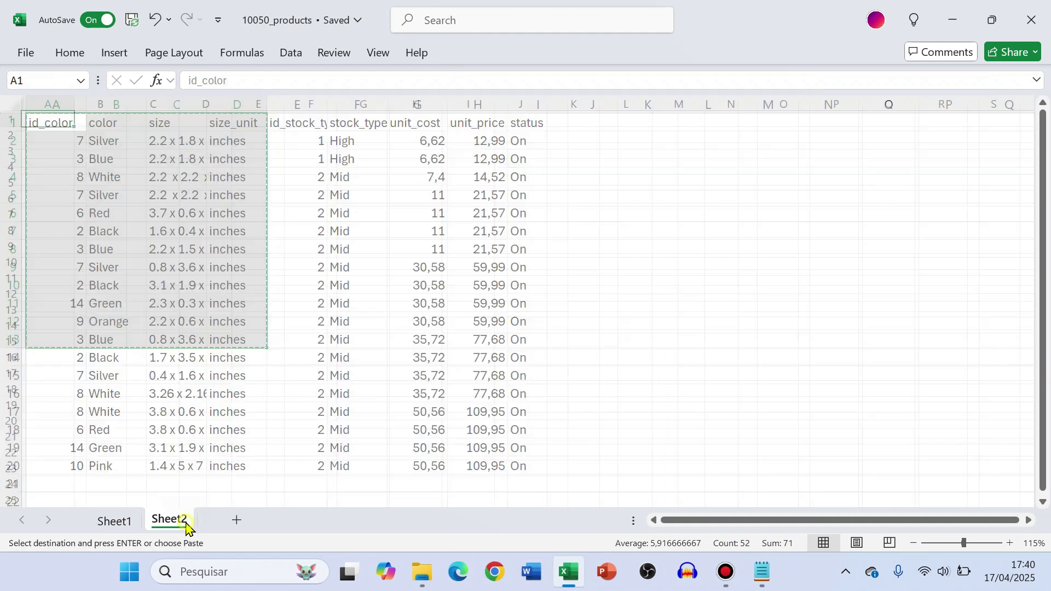
{"action": "key", "text": "ctrl+v"}
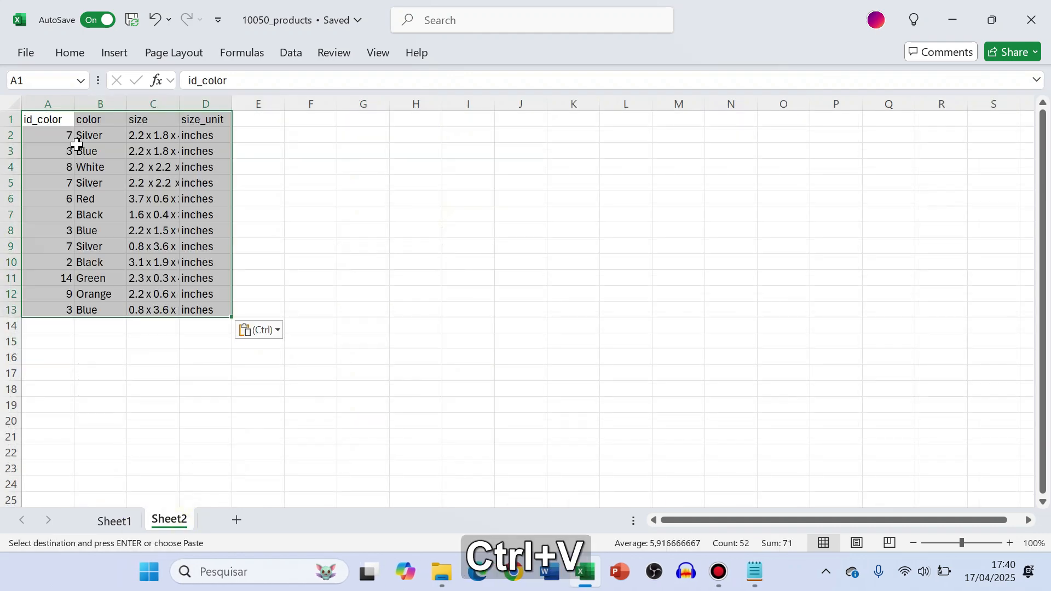
Copy the range E1:F9 from Sheet1 and paste it into Sheet2 starting at cell F2.
{"action": "left_click", "coordinate": [127, 521]}
{"action": "left_click_drag", "start_coordinate": [301, 124], "coordinate": [375, 269]}
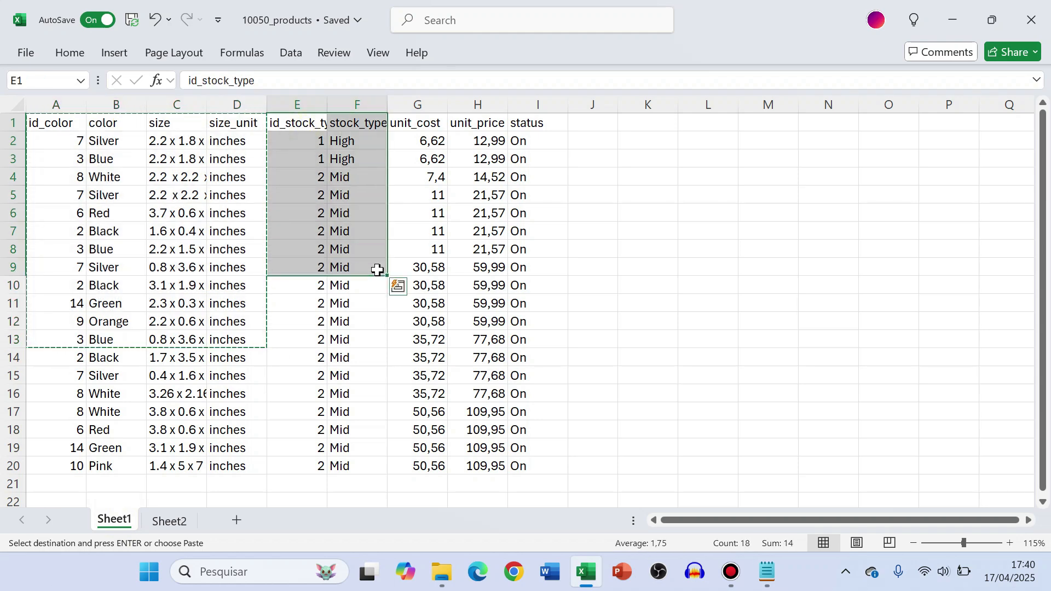
{"action": "key", "text": "ctrl+c"}
{"action": "left_click", "coordinate": [169, 521]}
{"action": "left_click", "coordinate": [318, 136]}
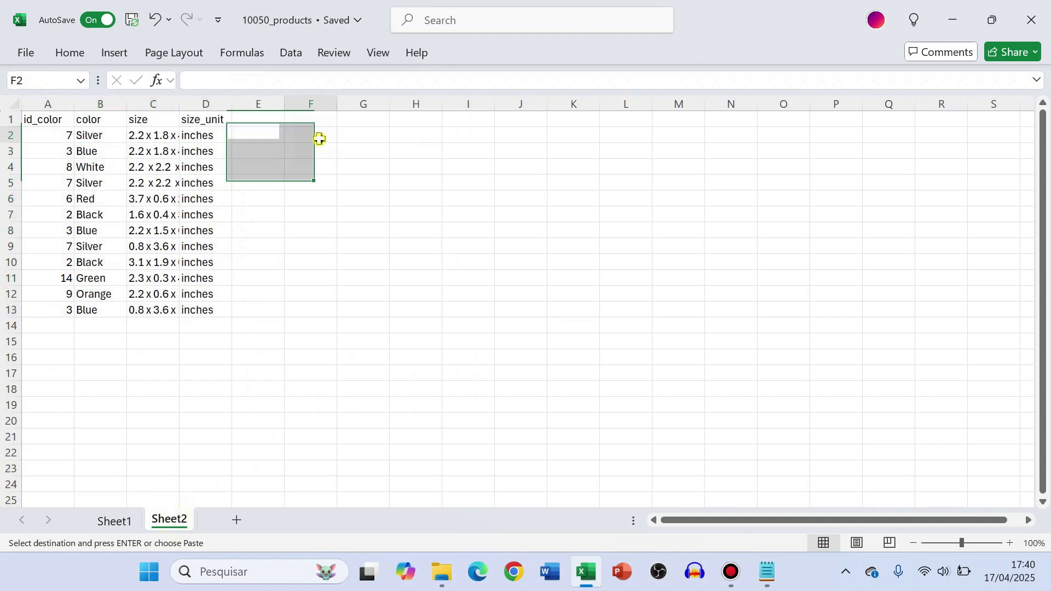
{"action": "key", "text": "ctrl+v"}
Copy the range G1:H20 from Sheet1 and paste it into Sheet2 starting at cell J5.
{"action": "left_click", "coordinate": [115, 520]}
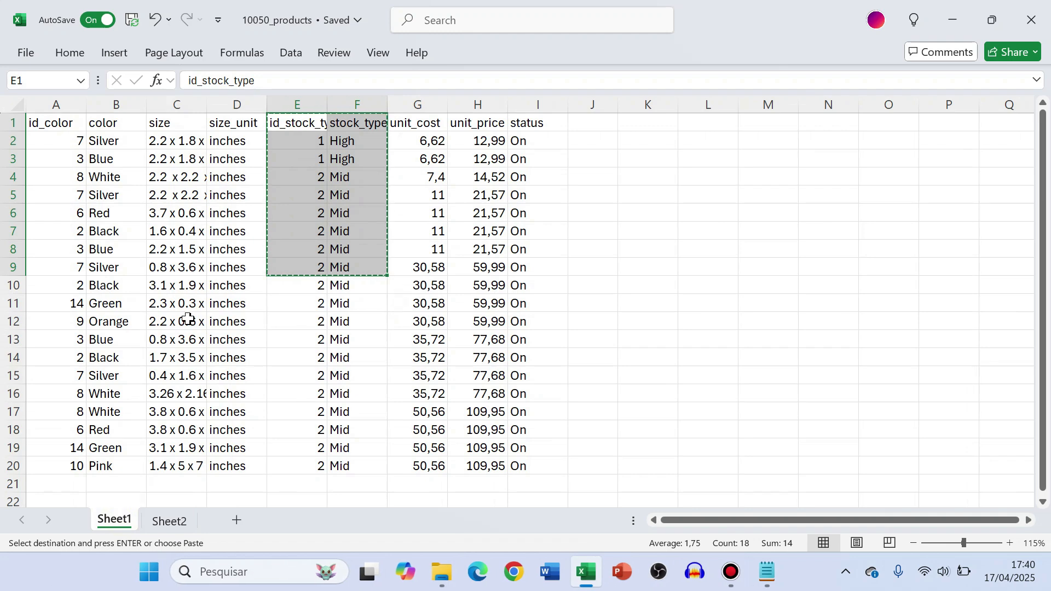
{"action": "left_click_drag", "start_coordinate": [429, 123], "coordinate": [446, 463]}
{"action": "key", "text": "ctrl+c"}
{"action": "key", "text": "ctrl+Page_Down"}
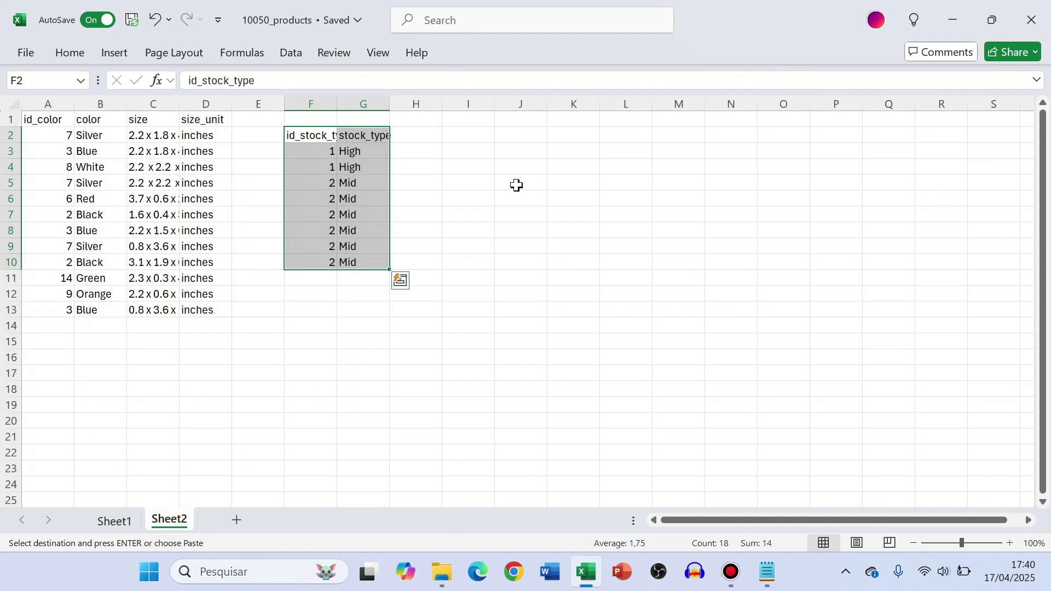
{"action": "left_click", "coordinate": [517, 186]}
{"action": "key", "text": "ctrl+v"}
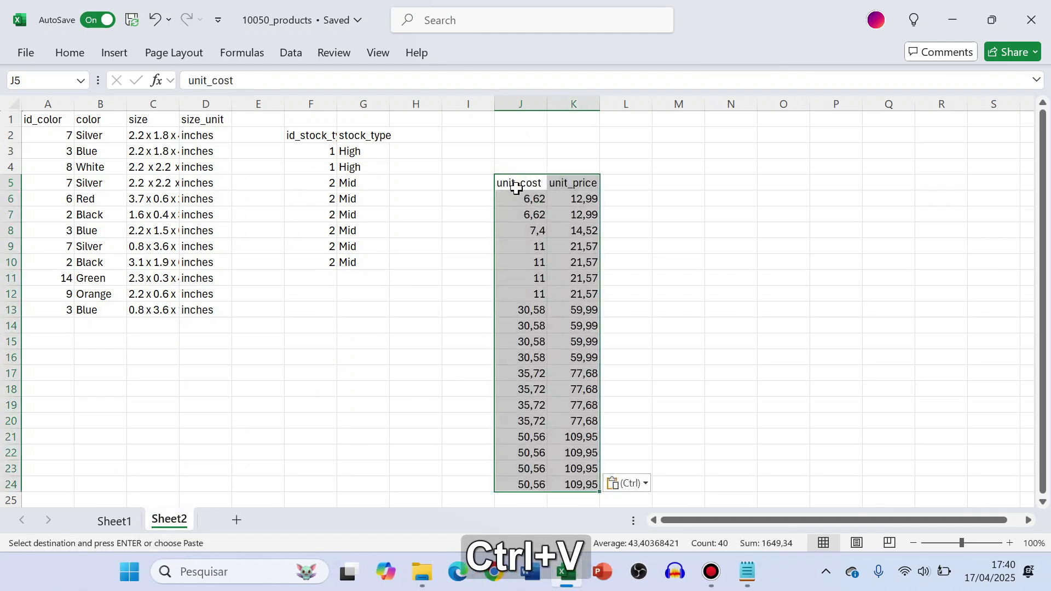
{"action": "left_click", "coordinate": [697, 185]}
Widen column D slightly on Sheet2, return to Sheet1 and cancel the copy marquee.
{"action": "left_click_drag", "start_coordinate": [232, 104], "coordinate": [241, 104]}
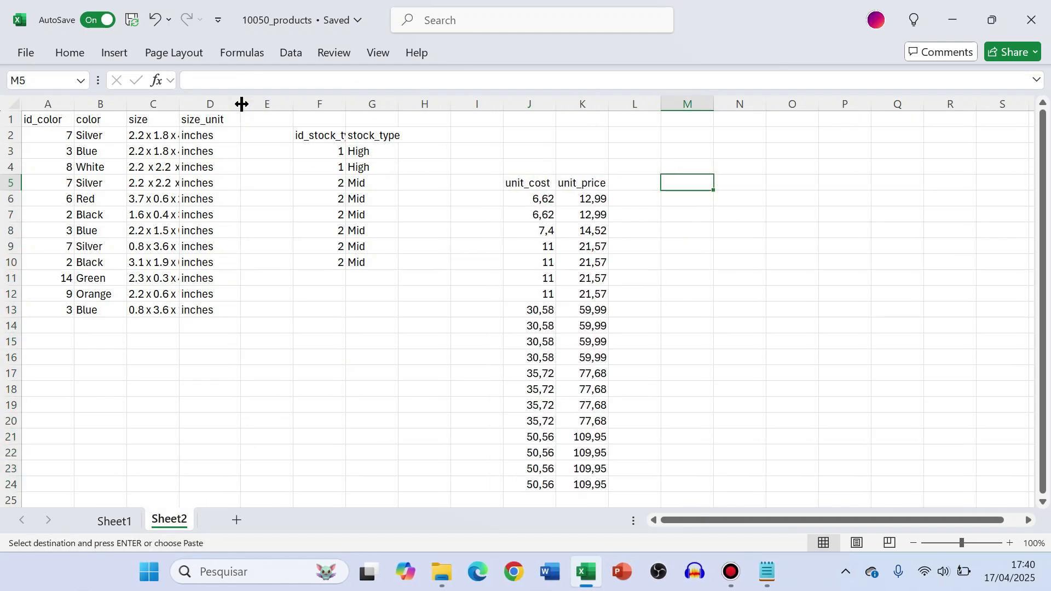
{"action": "left_click", "coordinate": [122, 527]}
{"action": "left_click", "coordinate": [254, 226]}
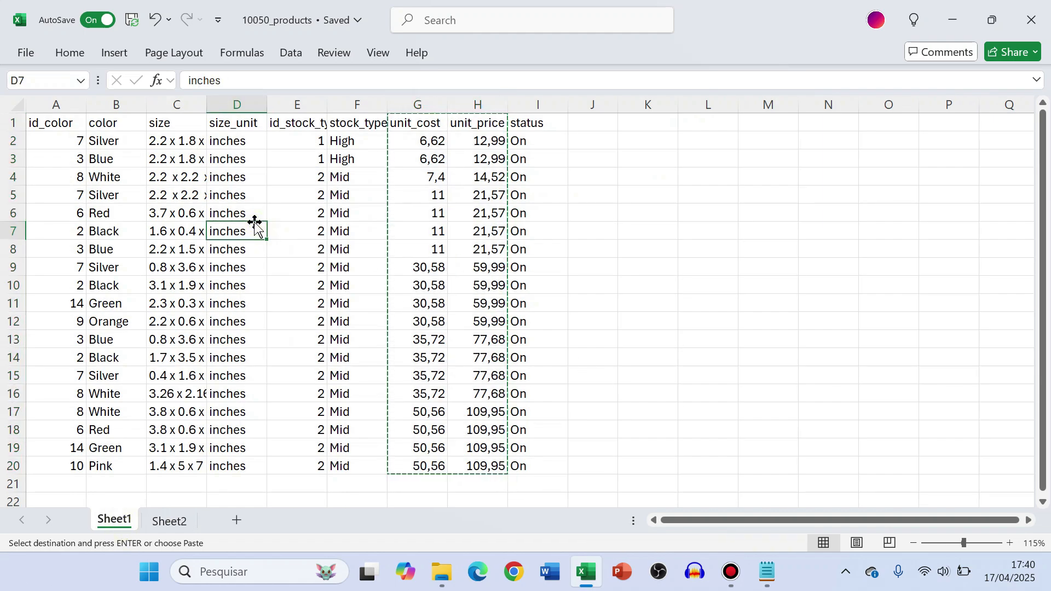
{"action": "key", "text": "Escape"}
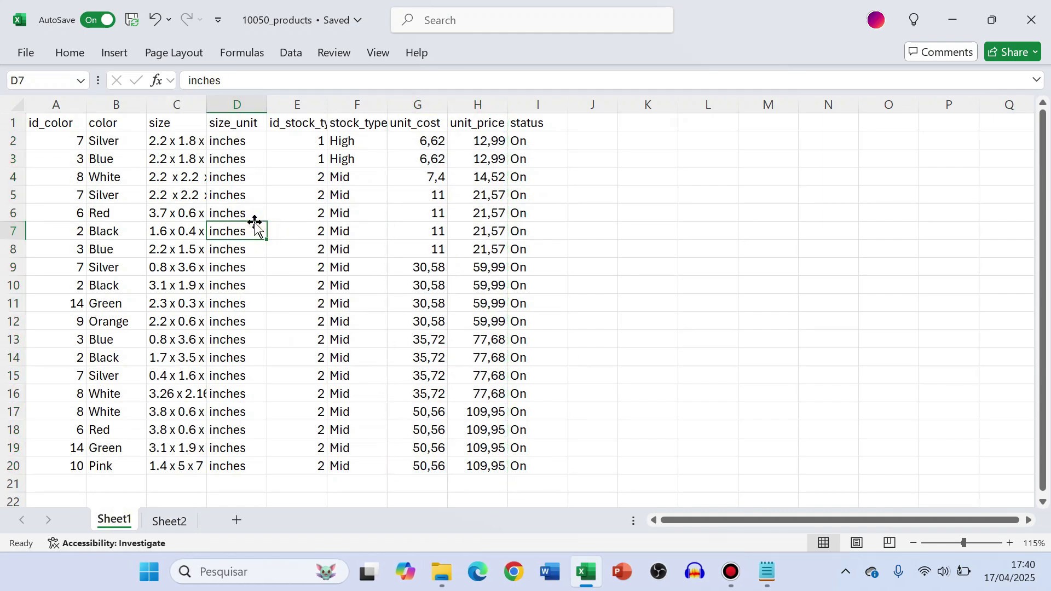
Start formatting the Sheet1 data as a table with the green style from the first row of the Medium group.
{"action": "left_click", "coordinate": [427, 303]}
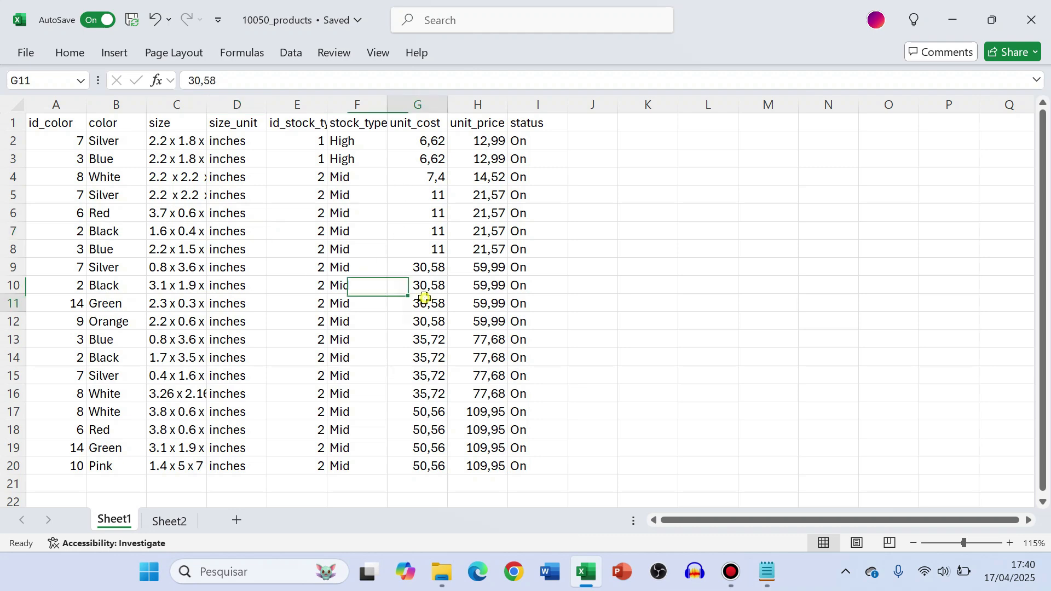
{"action": "left_click", "coordinate": [165, 232]}
{"action": "left_click", "coordinate": [66, 55]}
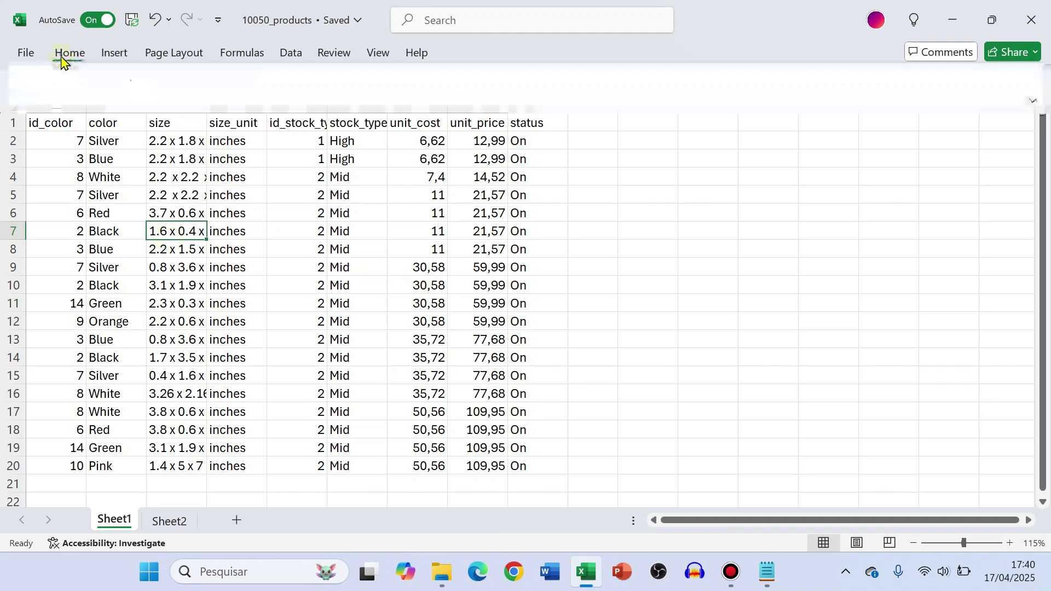
{"action": "left_click", "coordinate": [68, 56]}
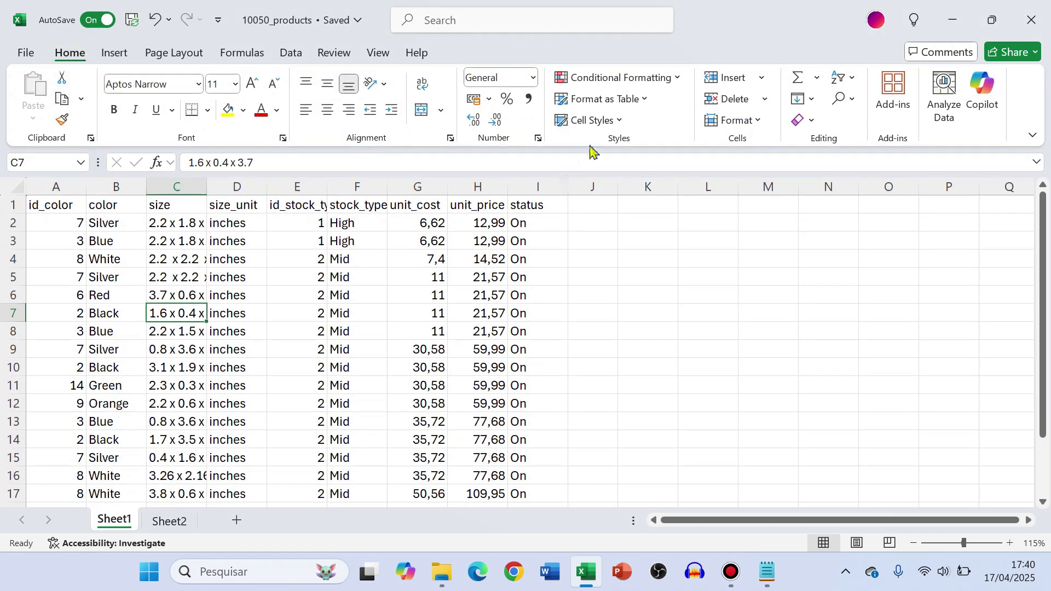
{"action": "left_click", "coordinate": [642, 102]}
{"action": "scroll", "coordinate": [734, 405], "scroll_direction": "down", "scroll_amount": 2}
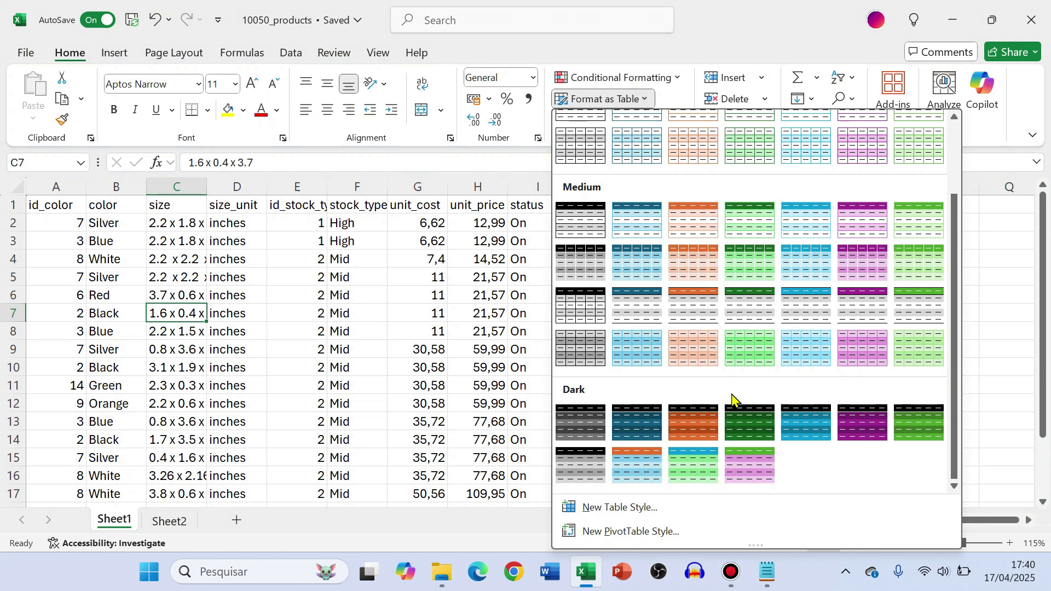
{"action": "left_click", "coordinate": [748, 232]}
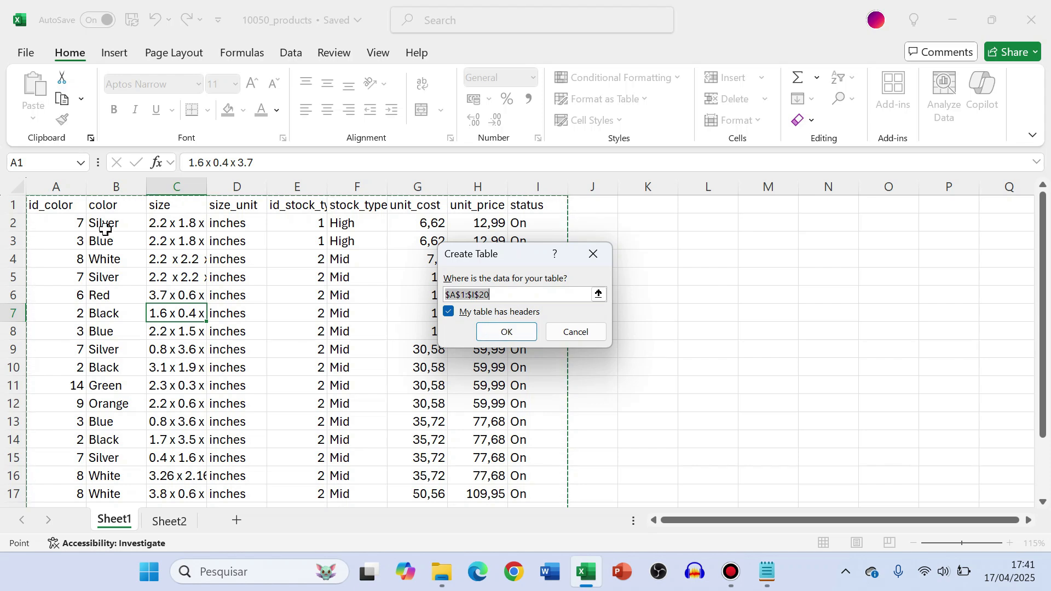
Check the table range A1:I20 against the data, create the table with headers and dismiss the data analysis tip.
{"action": "left_click", "coordinate": [504, 294]}
{"action": "left_click_drag", "start_coordinate": [505, 294], "coordinate": [437, 291]}
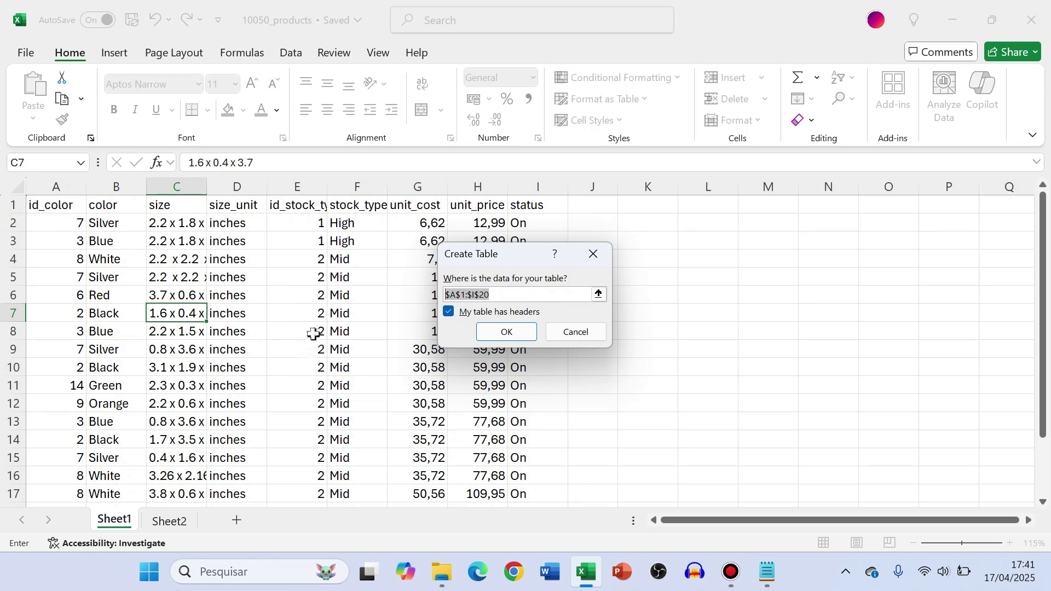
{"action": "scroll", "coordinate": [313, 334], "scroll_direction": "down", "scroll_amount": 5}
{"action": "scroll", "coordinate": [313, 335], "scroll_direction": "up", "scroll_amount": 3}
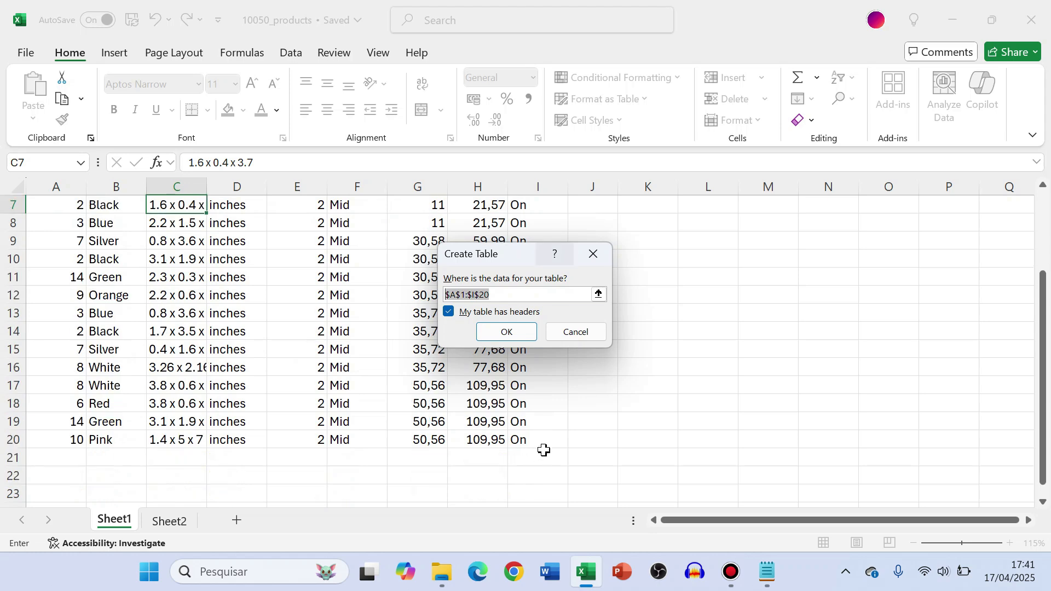
{"action": "scroll", "coordinate": [187, 355], "scroll_direction": "up", "scroll_amount": 2}
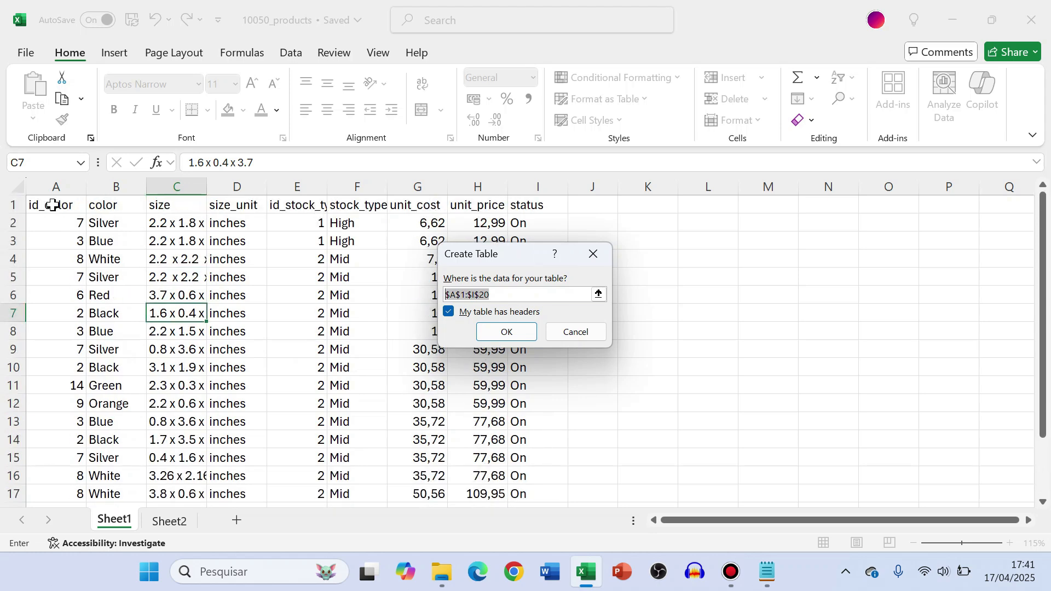
{"action": "scroll", "coordinate": [457, 386], "scroll_direction": "down", "scroll_amount": 1}
{"action": "scroll", "coordinate": [458, 386], "scroll_direction": "down", "scroll_amount": 1}
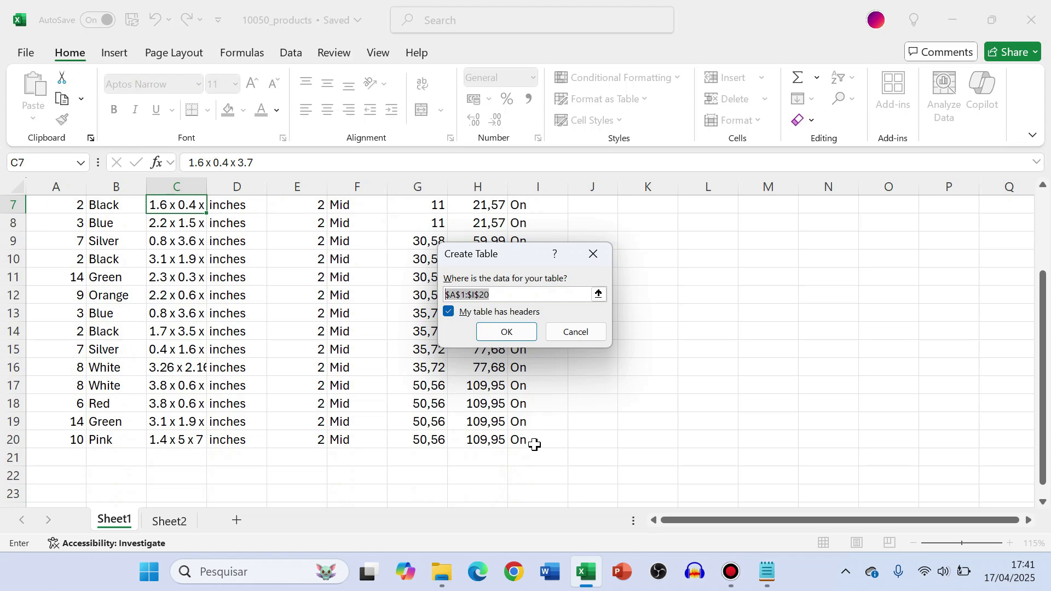
{"action": "scroll", "coordinate": [536, 445], "scroll_direction": "up", "scroll_amount": 2}
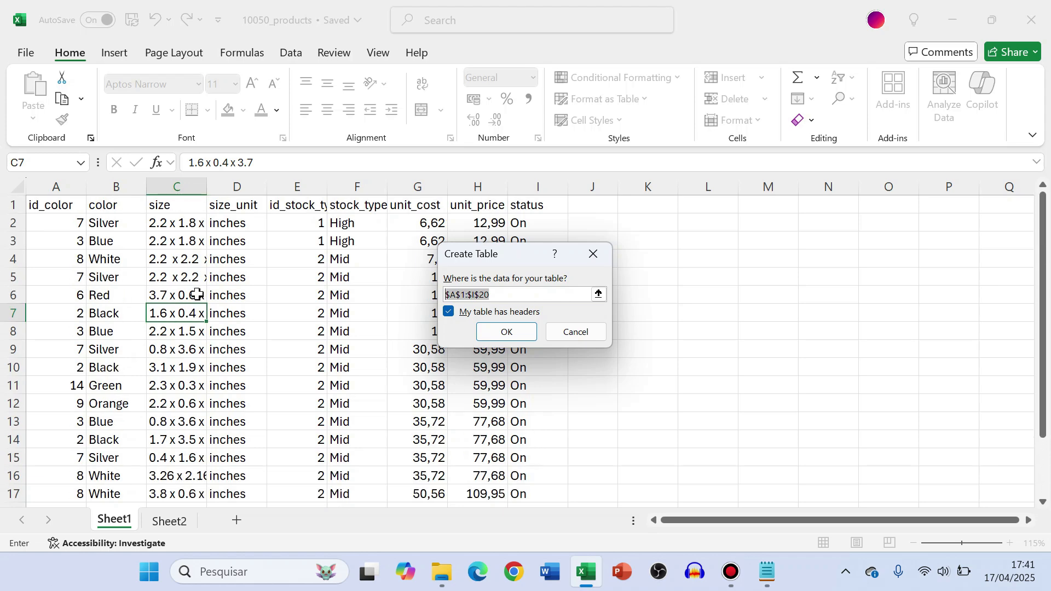
{"action": "left_click", "coordinate": [505, 331]}
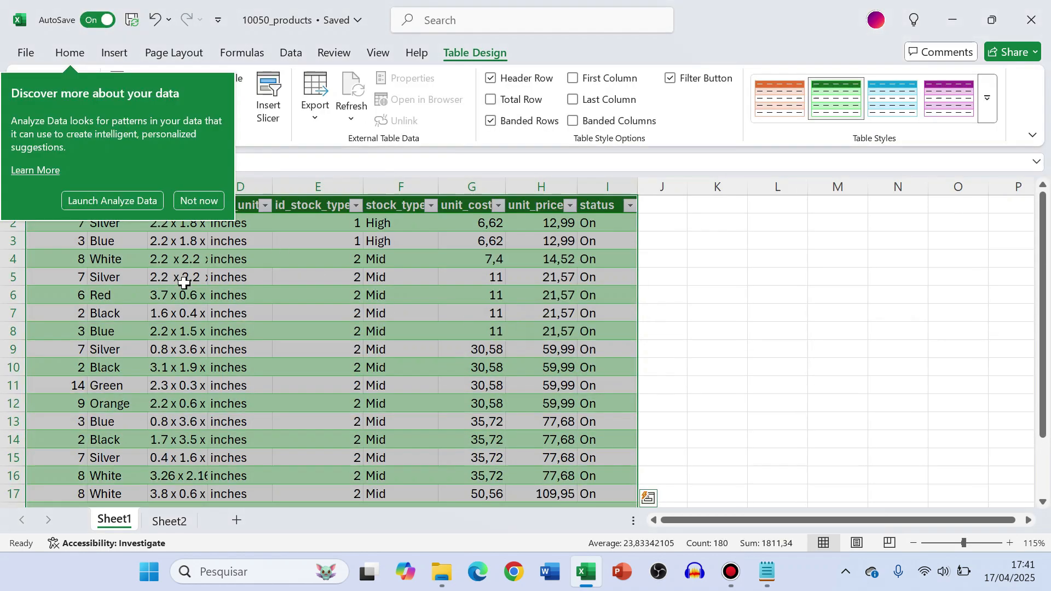
{"action": "left_click", "coordinate": [199, 202]}
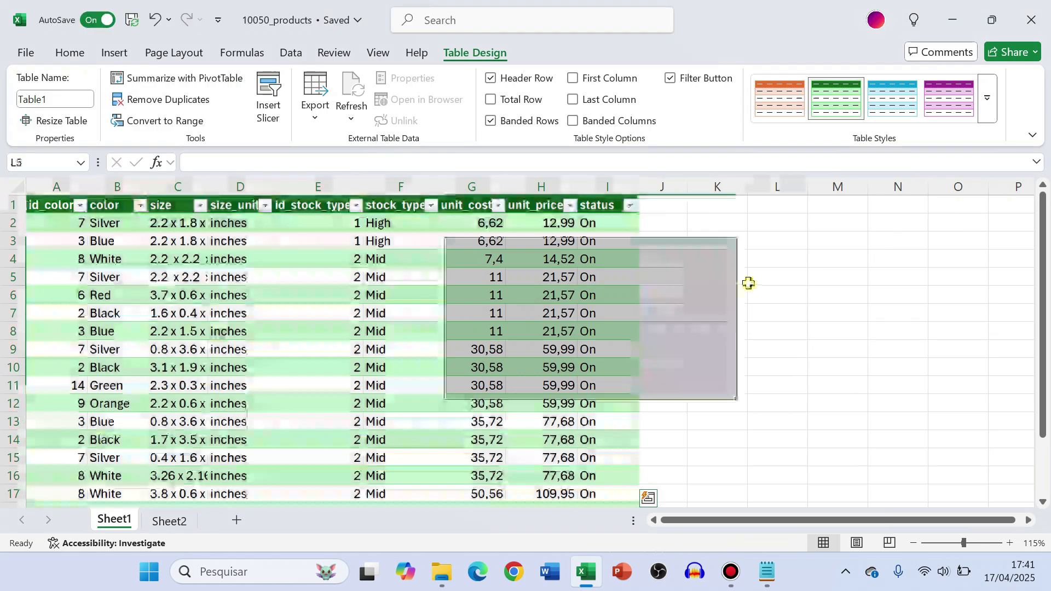
{"action": "left_click", "coordinate": [749, 281]}
{"action": "scroll", "coordinate": [372, 373], "scroll_direction": "down", "scroll_amount": 3}
{"action": "scroll", "coordinate": [371, 373], "scroll_direction": "up", "scroll_amount": 3}
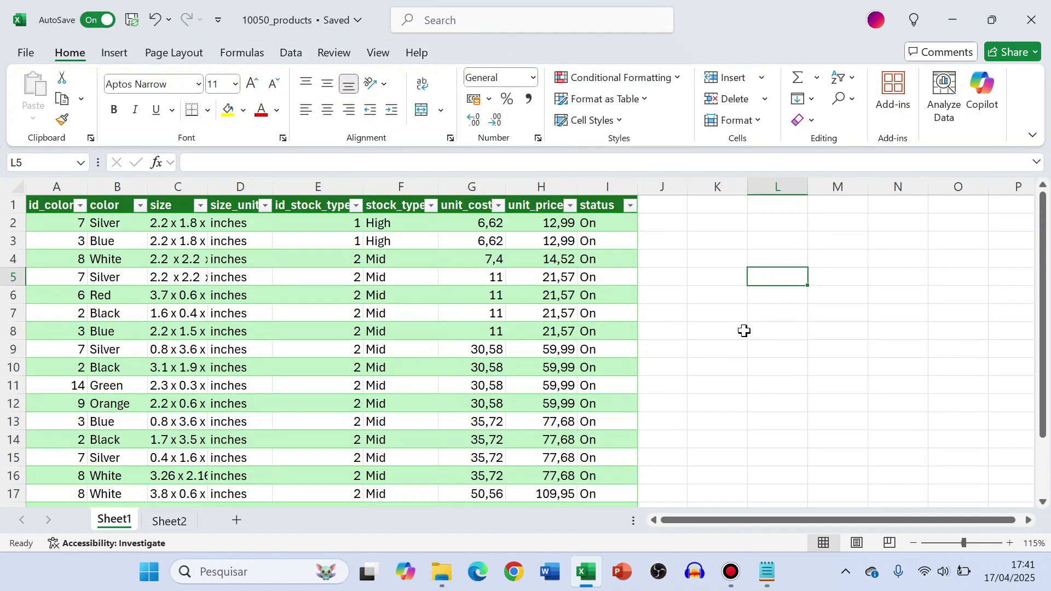
{"action": "left_click", "coordinate": [708, 225]}
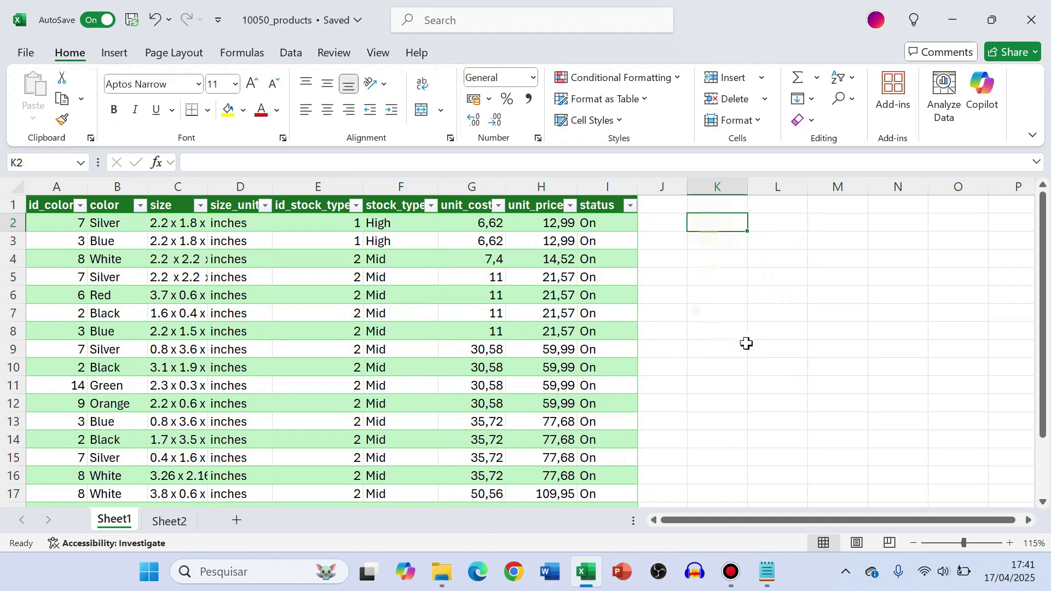
{"action": "left_click", "coordinate": [141, 264]}
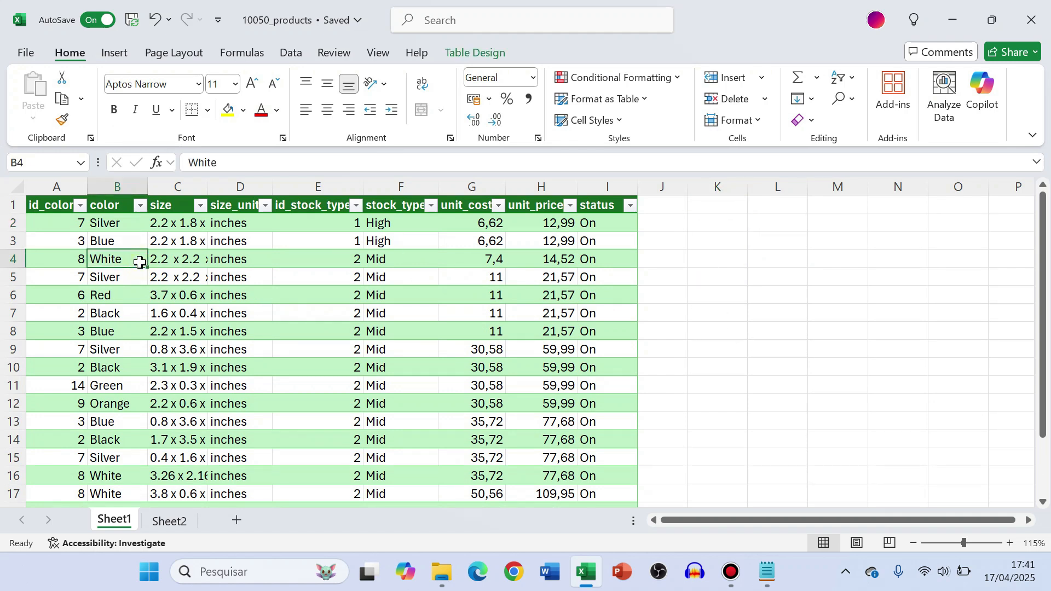
{"action": "left_click", "coordinate": [189, 330]}
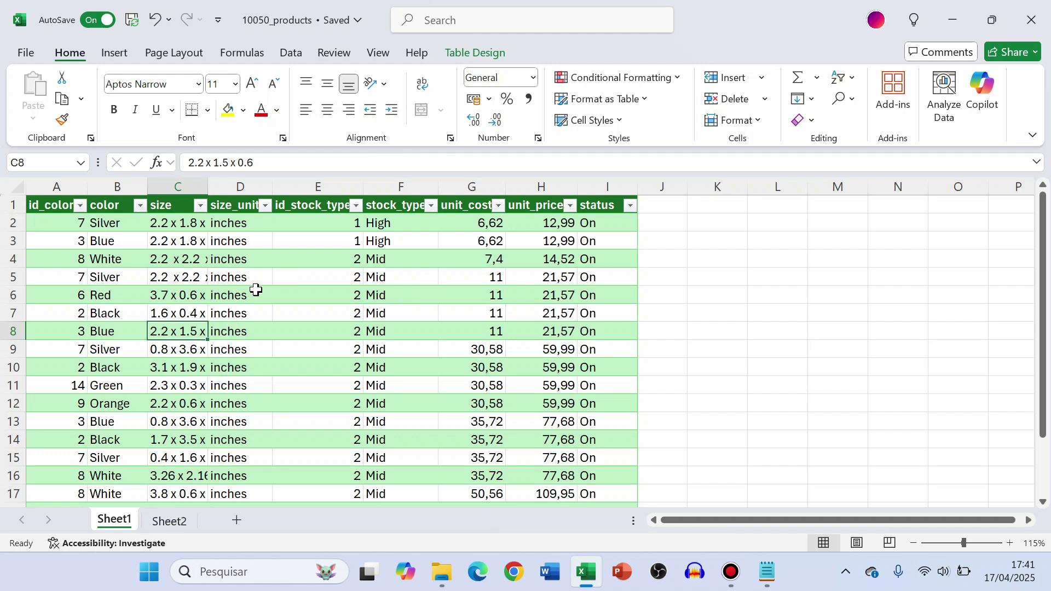
Format the range A1:D13 on Sheet2 as a table with headers in an orange Medium style.
{"action": "left_click", "coordinate": [171, 521]}
{"action": "left_click", "coordinate": [70, 219]}
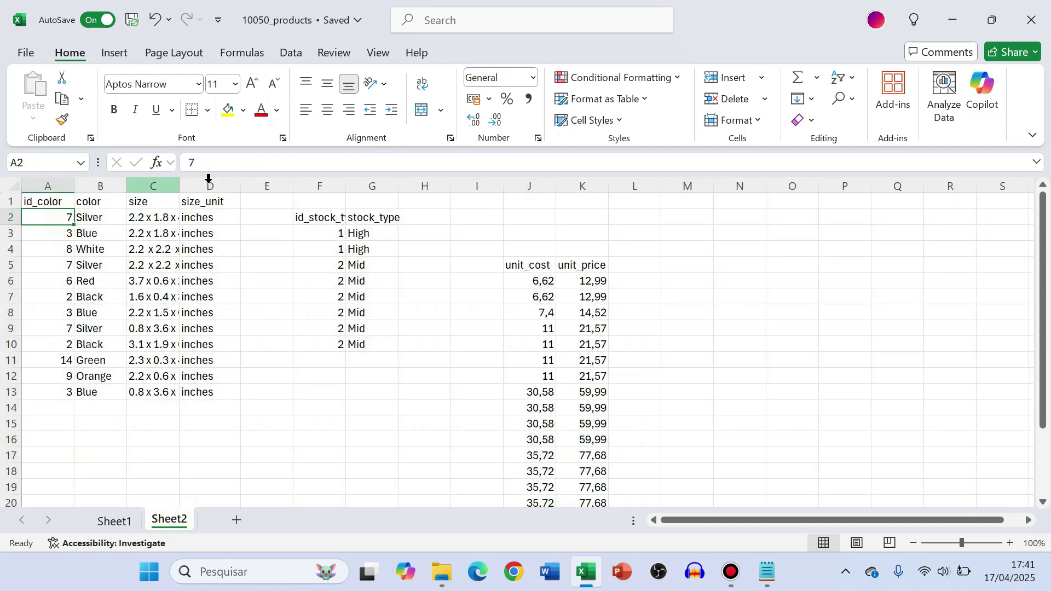
{"action": "left_click", "coordinate": [630, 99]}
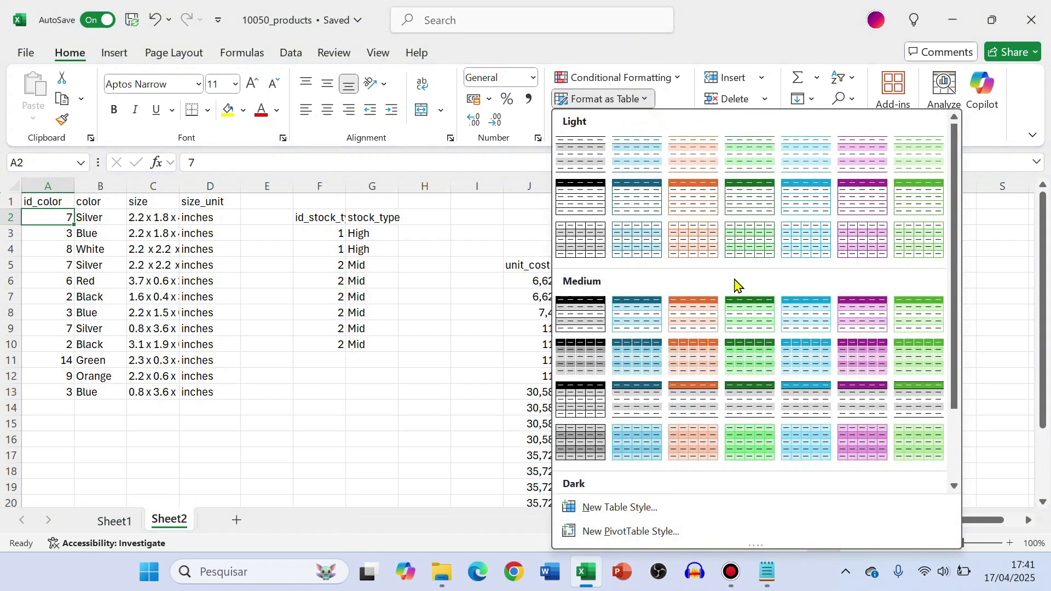
{"action": "left_click", "coordinate": [703, 353]}
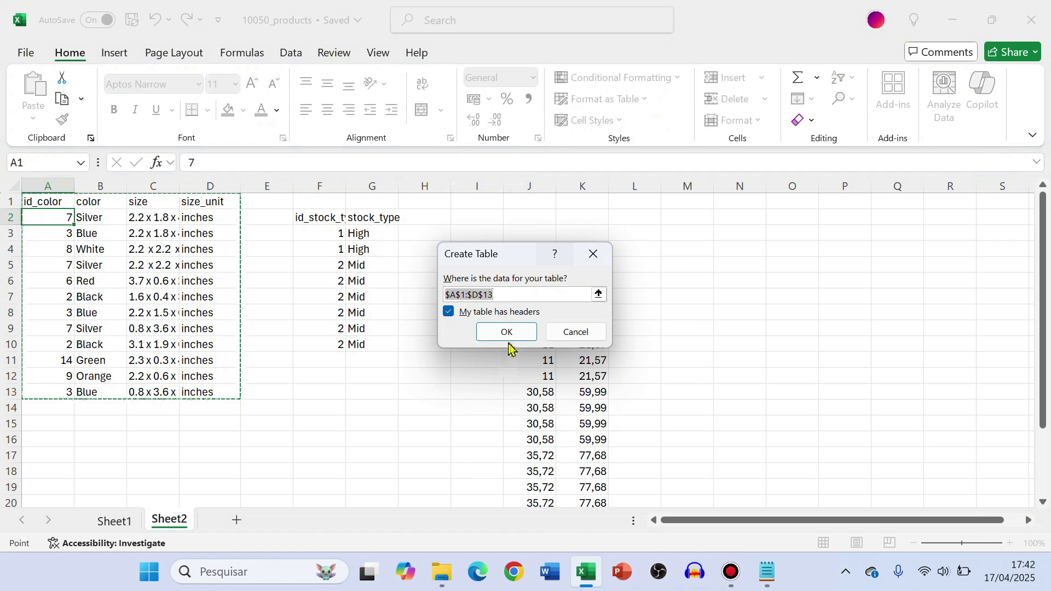
{"action": "left_click", "coordinate": [507, 331]}
Format the stock type range F2:G10 on Sheet2 as a table with headers in a light blue Medium style.
{"action": "left_click", "coordinate": [323, 217]}
{"action": "left_click", "coordinate": [605, 100]}
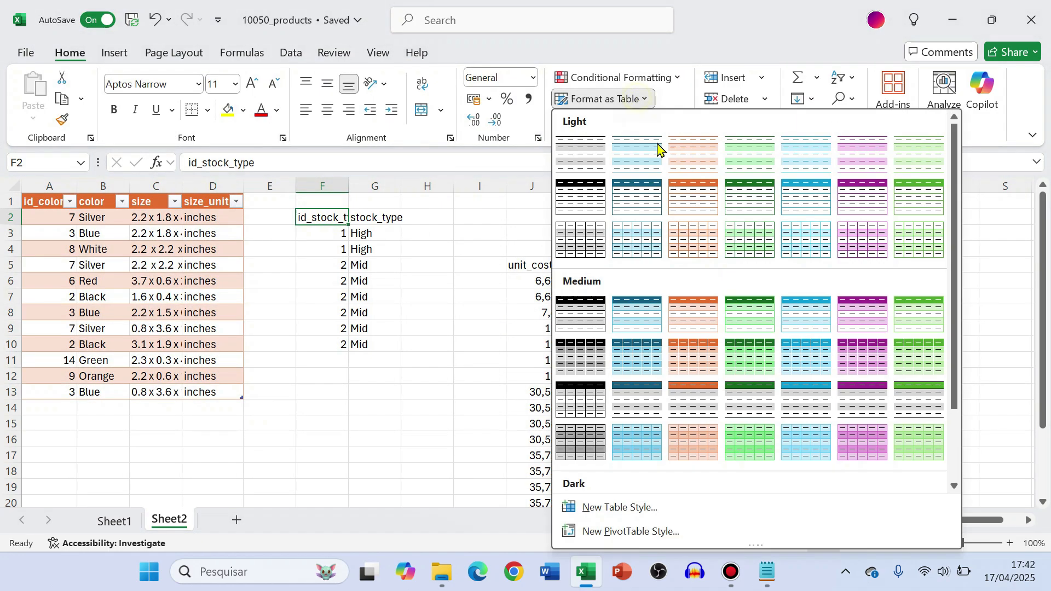
{"action": "left_click", "coordinate": [803, 356]}
{"action": "left_click", "coordinate": [505, 329]}
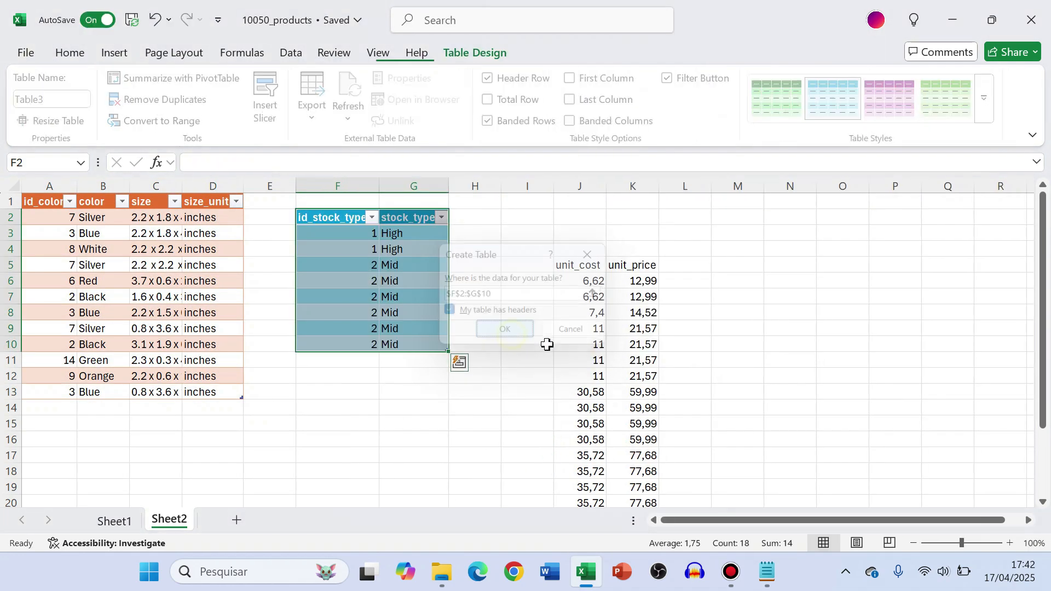
Format the cost and price range J5:K24 on Sheet2 as a table with headers in the purple Dark style.
{"action": "left_click", "coordinate": [587, 284]}
{"action": "left_click", "coordinate": [629, 99]}
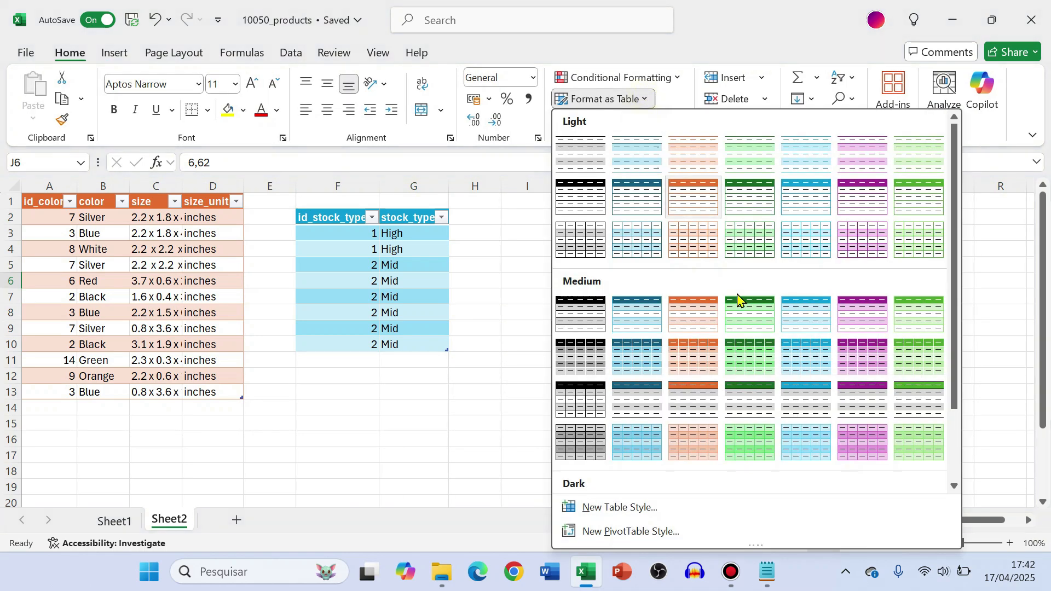
{"action": "scroll", "coordinate": [739, 299], "scroll_direction": "down", "scroll_amount": 3}
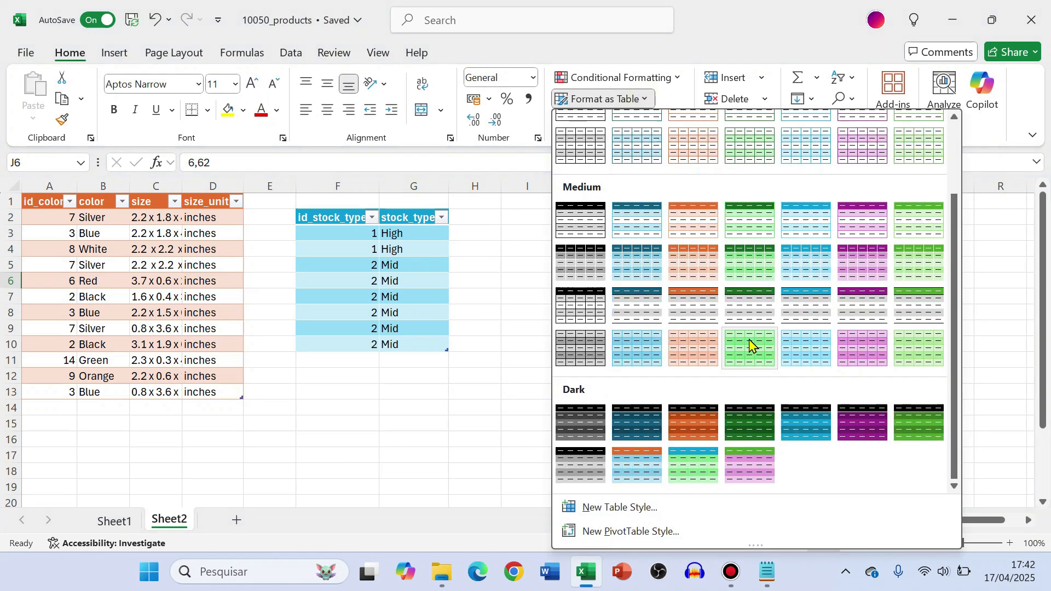
{"action": "left_click", "coordinate": [851, 433]}
{"action": "left_click", "coordinate": [500, 328]}
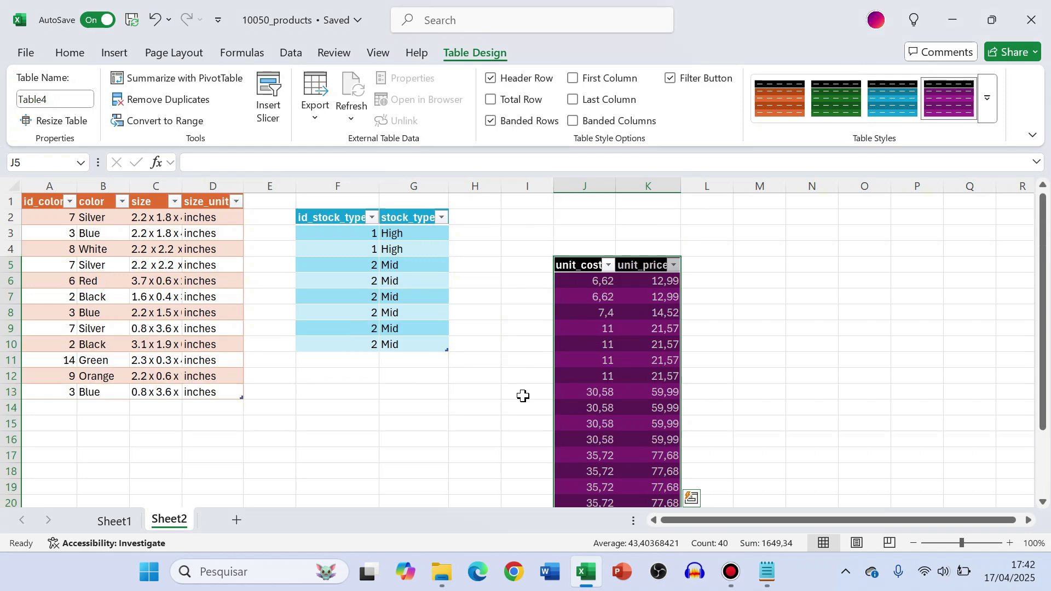
{"action": "left_click", "coordinate": [816, 261]}
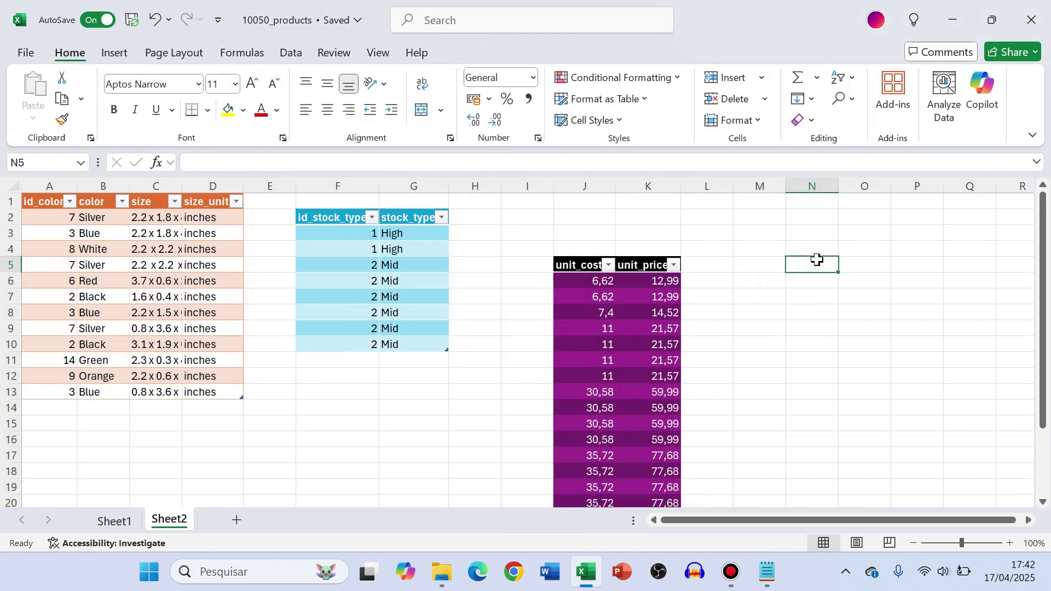
Rename the green product table on Sheet1 as product1.
{"action": "left_click", "coordinate": [116, 522]}
{"action": "left_click", "coordinate": [66, 227]}
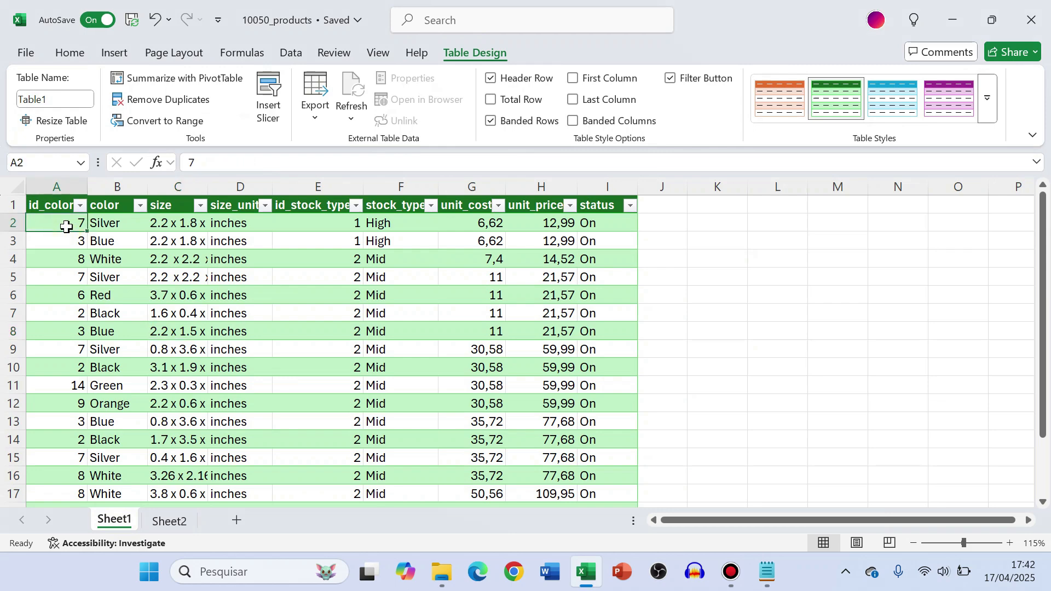
{"action": "left_click", "coordinate": [378, 57]}
{"action": "left_click", "coordinate": [302, 60]}
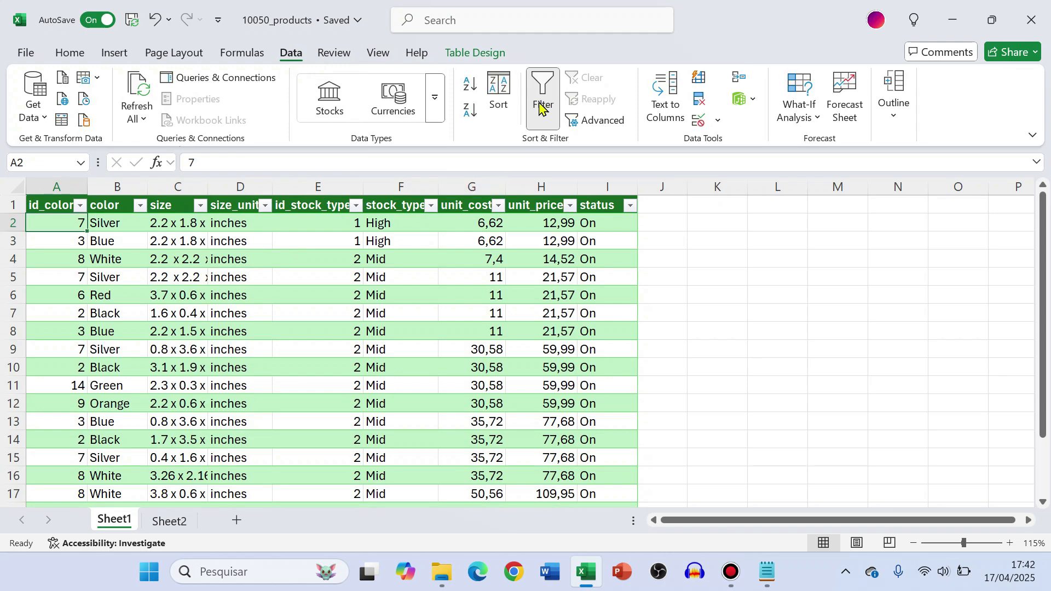
{"action": "left_click", "coordinate": [485, 55]}
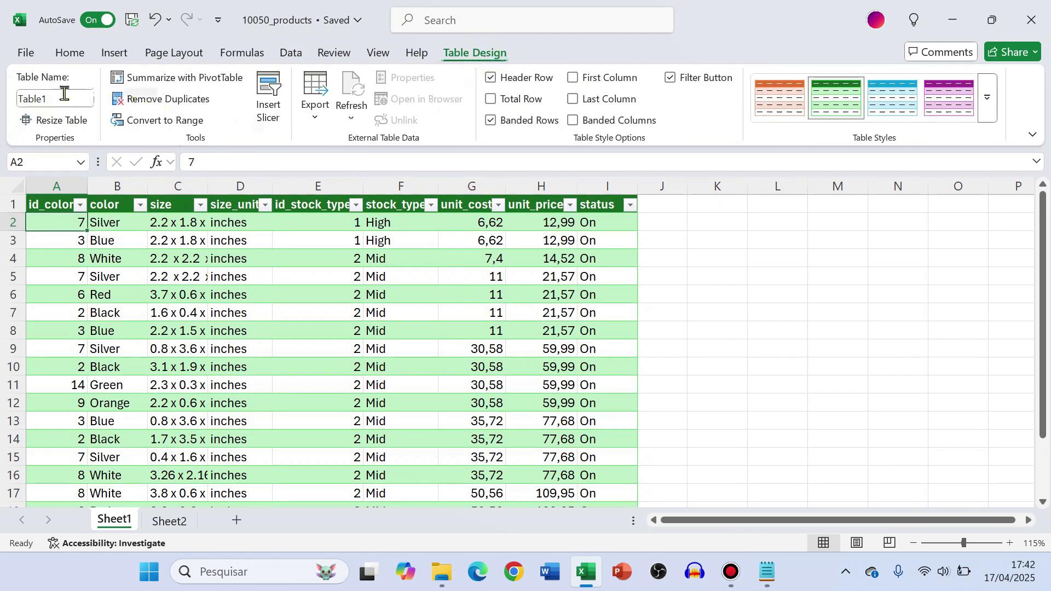
{"action": "left_click", "coordinate": [74, 101]}
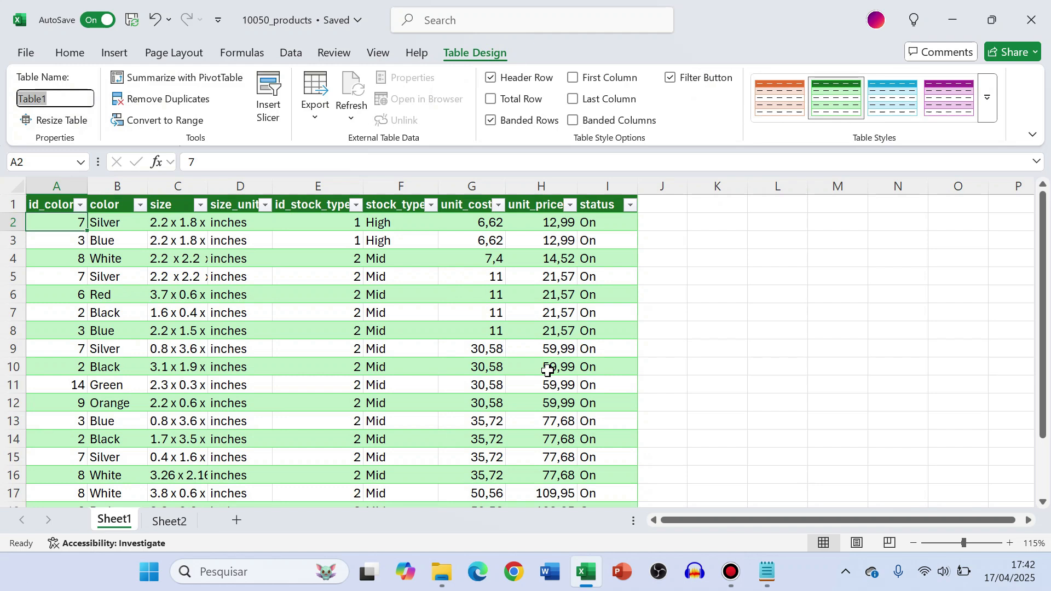
{"action": "type", "text": "products"}
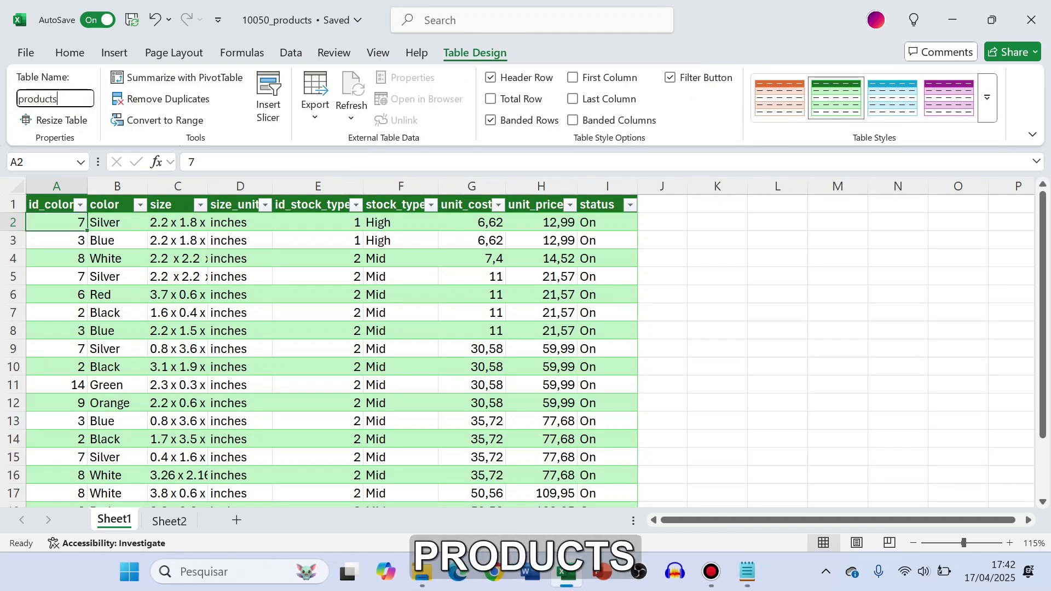
{"action": "key", "text": "BackSpace"}
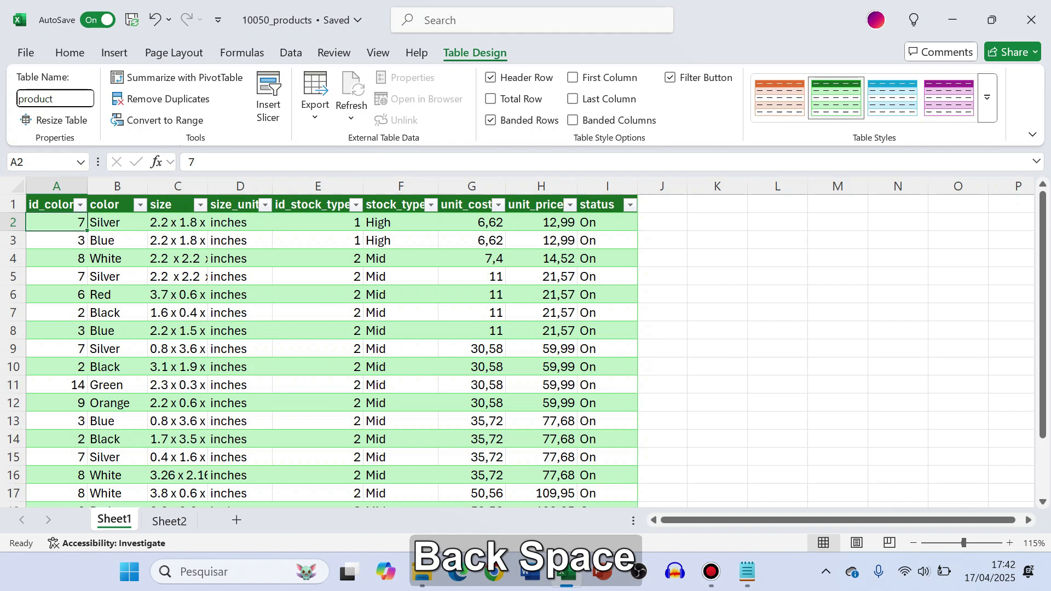
{"action": "type", "text": "1"}
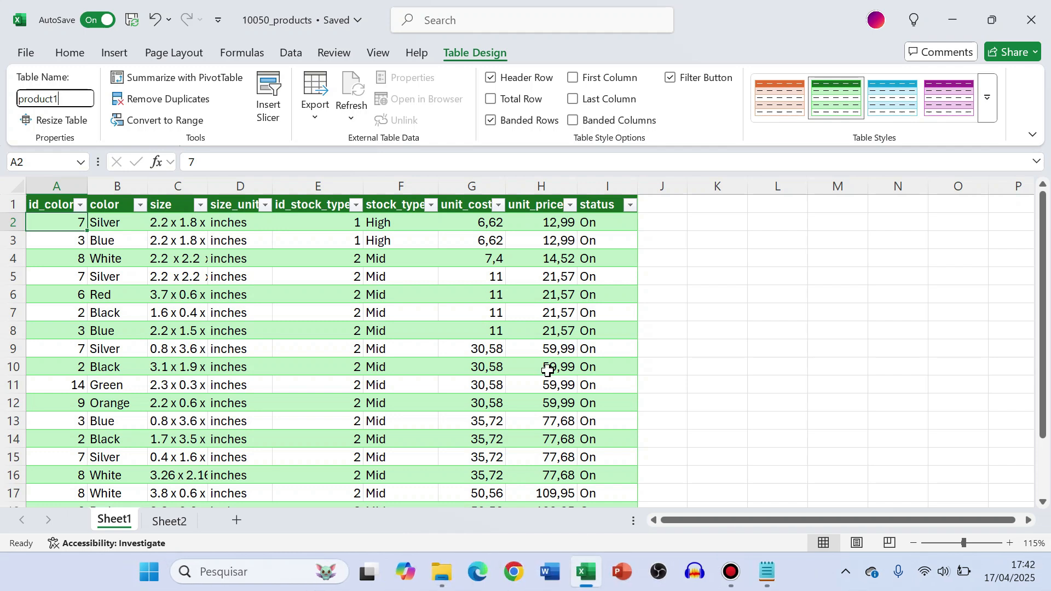
{"action": "key", "text": "Return"}
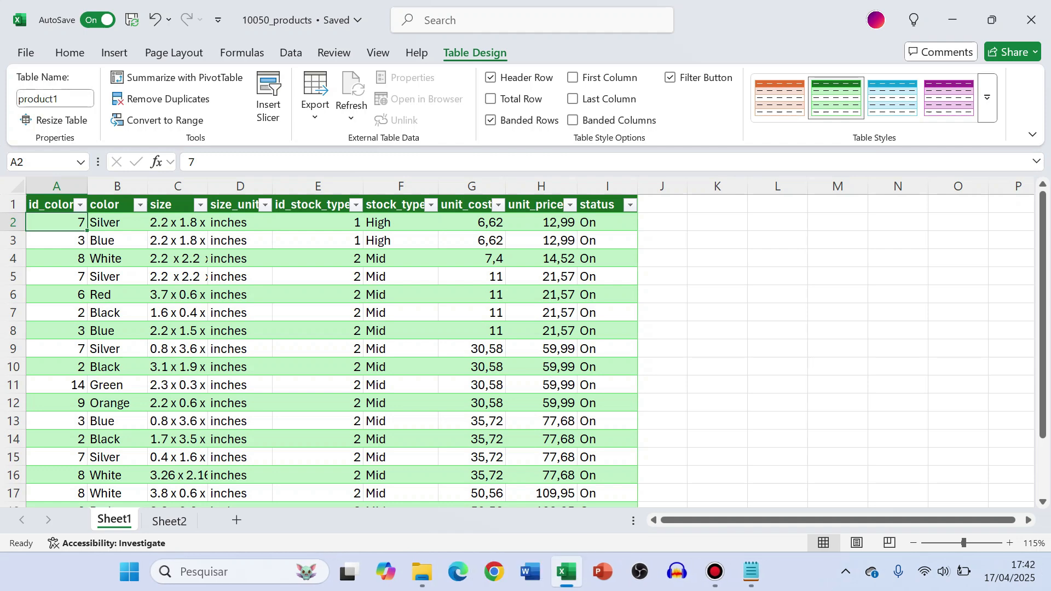
Rename the orange color and size table on Sheet2 as product2.
{"action": "left_click", "coordinate": [167, 523]}
{"action": "left_click", "coordinate": [87, 250]}
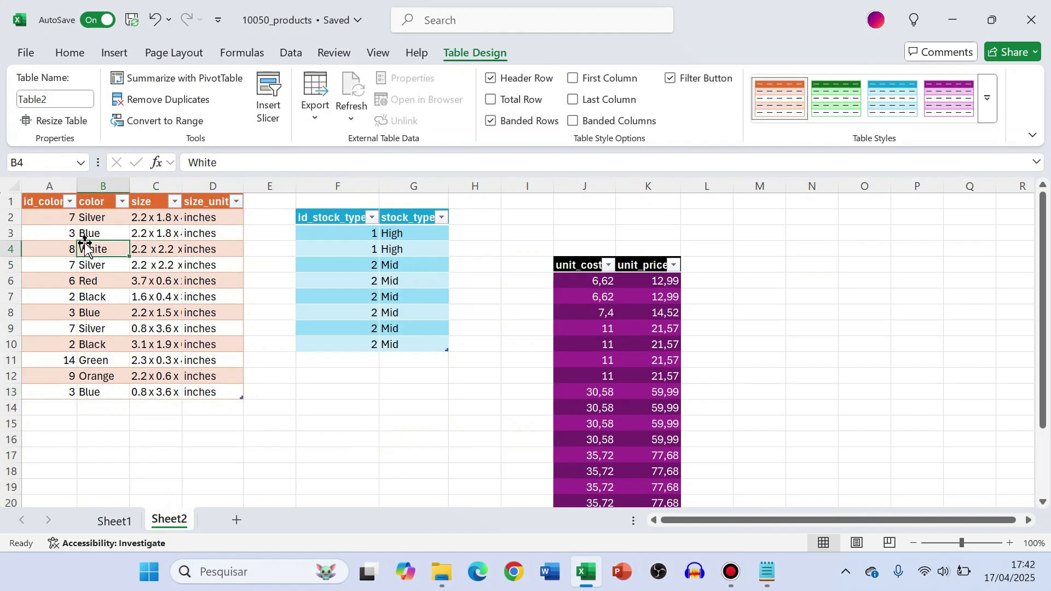
{"action": "left_click", "coordinate": [33, 100]}
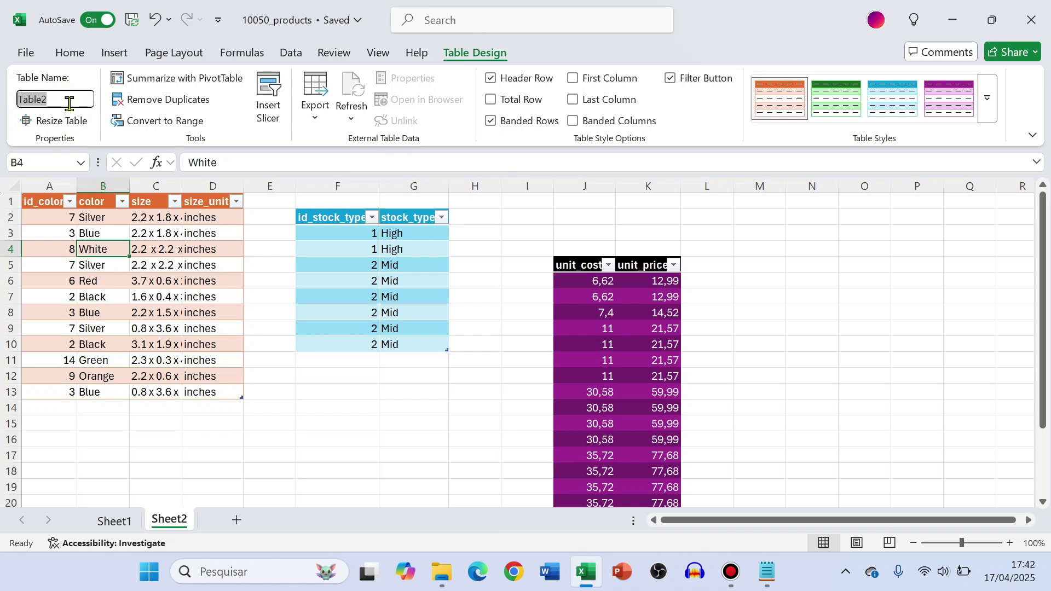
{"action": "type", "text": "product2"}
{"action": "key", "text": "Return"}
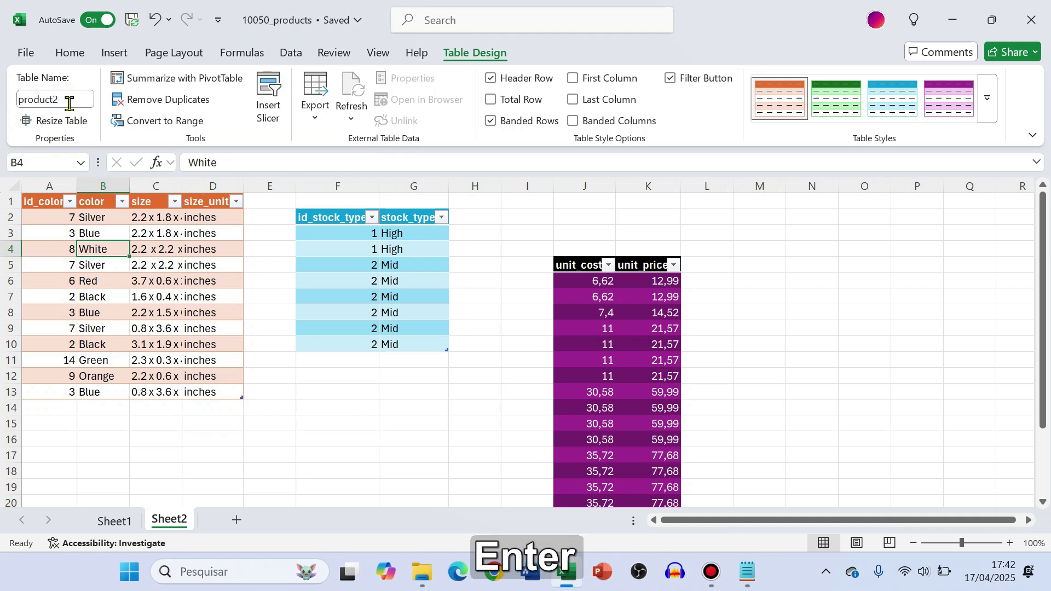
Rename the light blue stock type table on Sheet2 as whatever.
{"action": "left_click", "coordinate": [394, 294]}
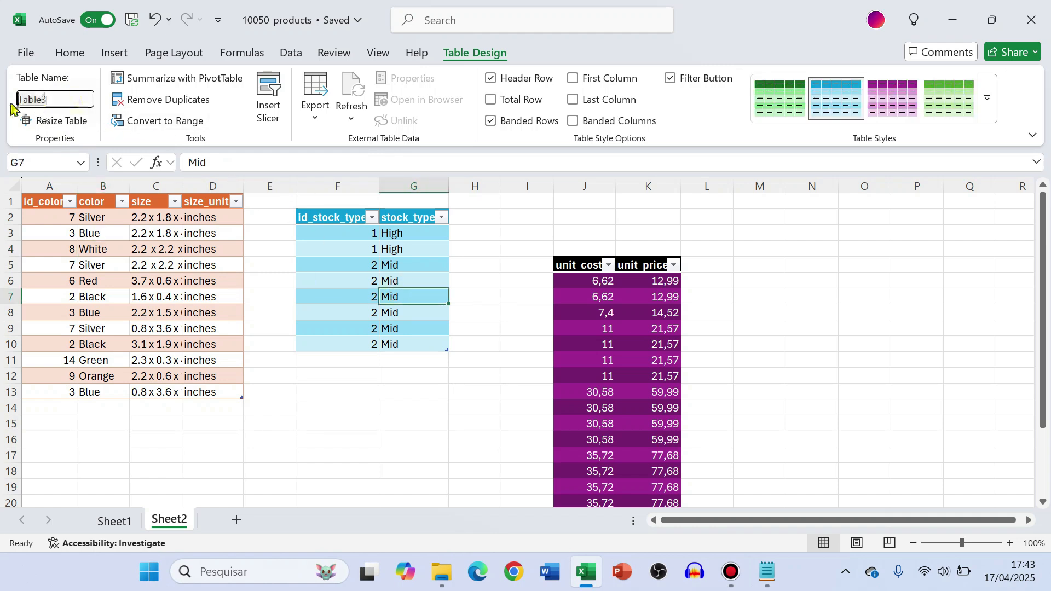
{"action": "left_click_drag", "start_coordinate": [77, 100], "coordinate": [11, 100]}
{"action": "type", "text": "whatever"}
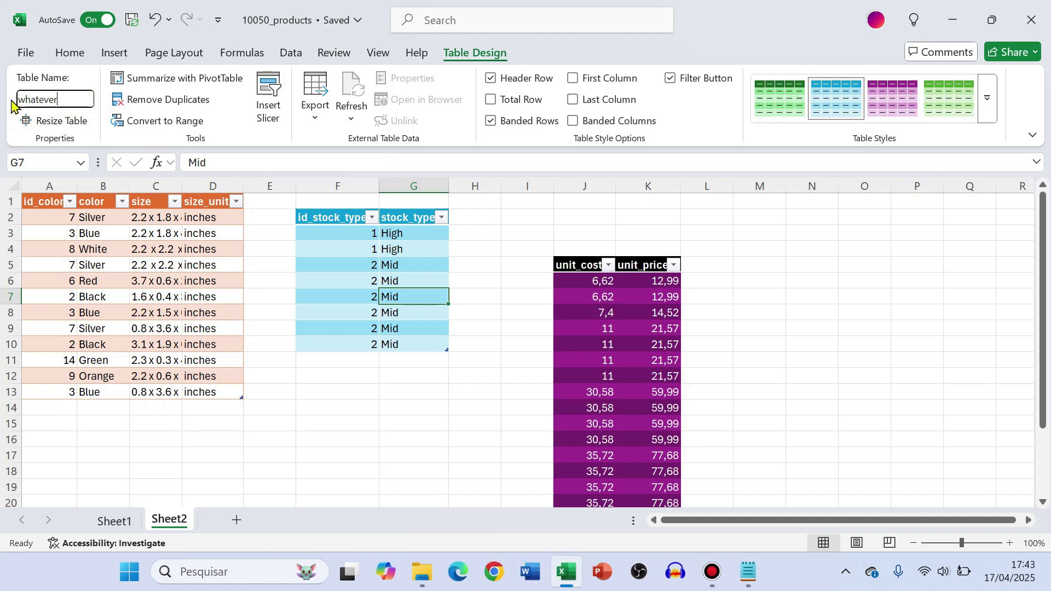
{"action": "key", "text": "Return"}
Rename the purple unit cost and unit price table on Sheet2 as lasttable.
{"action": "left_click", "coordinate": [672, 300]}
{"action": "left_click", "coordinate": [76, 96]}
{"action": "type", "text": "last"}
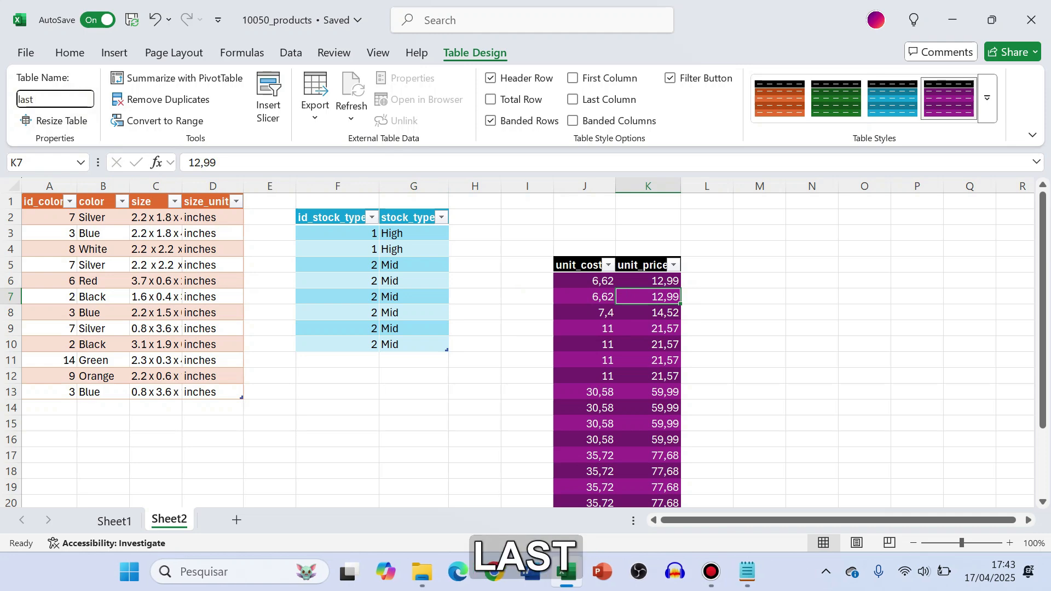
{"action": "type", "text": "table"}
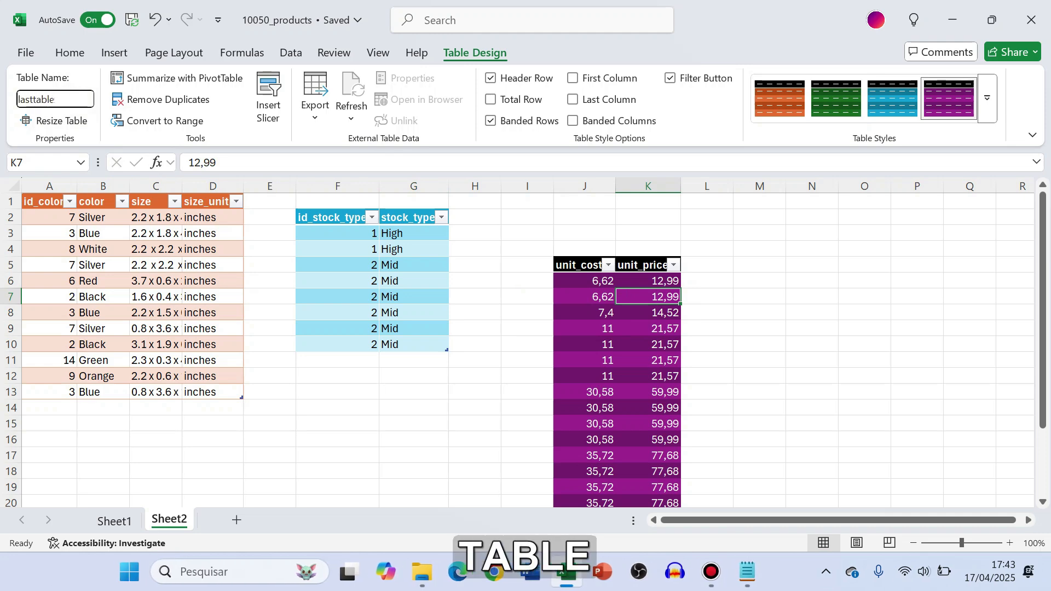
{"action": "key", "text": "Return"}
{"action": "left_click", "coordinate": [812, 328]}
Check the names of the orange table on Sheet2 and the green table on Sheet1.
{"action": "left_click", "coordinate": [156, 249]}
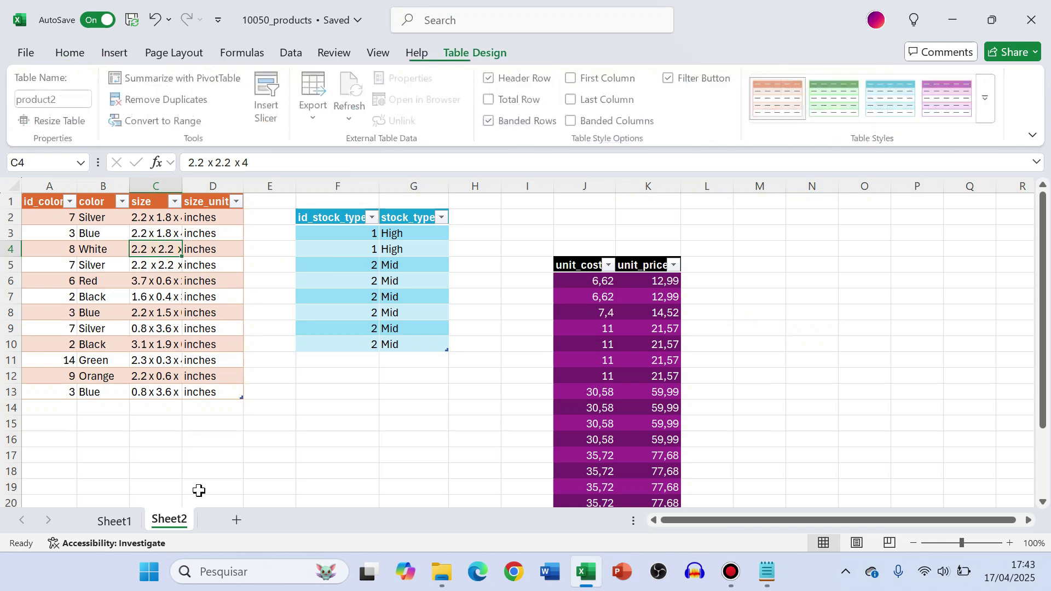
{"action": "left_click", "coordinate": [115, 522]}
{"action": "left_click", "coordinate": [533, 282]}
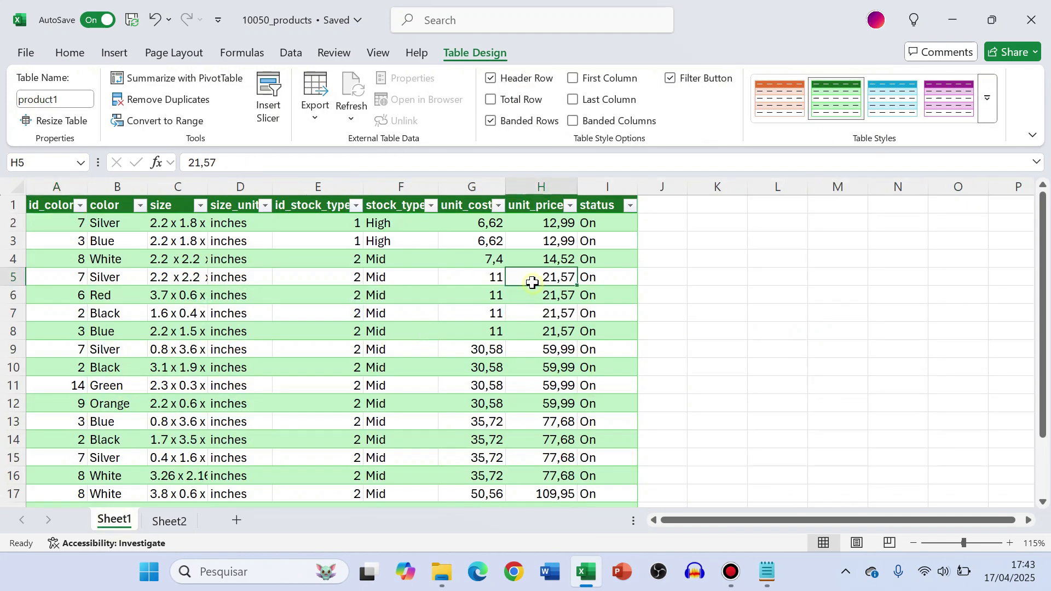
Enter the formula =product1[unit_price] in cell K2 of Sheet1 to reference the table's whole unit_price column.
{"action": "left_click", "coordinate": [720, 223]}
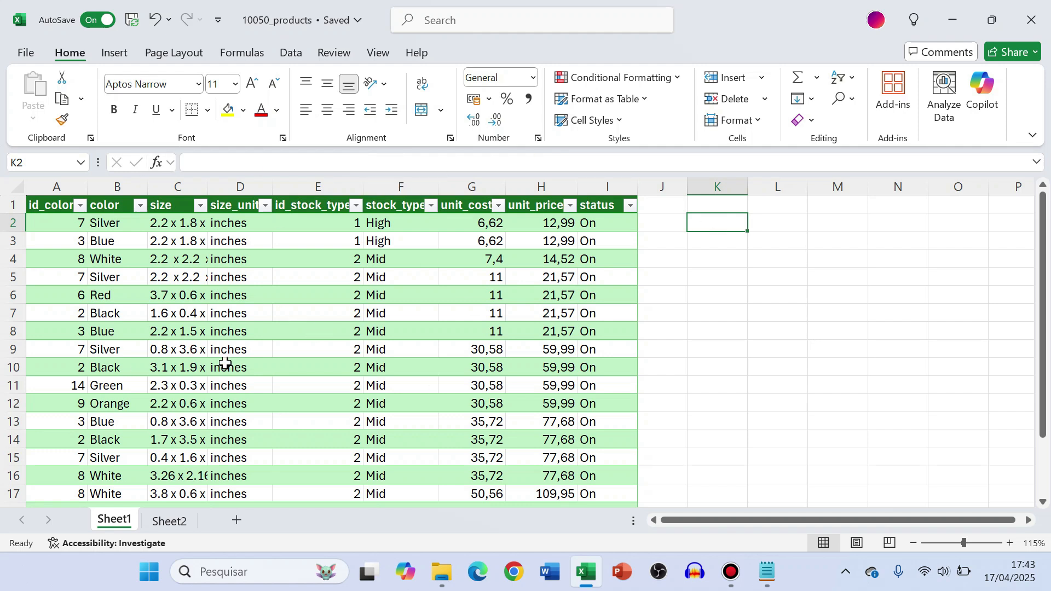
{"action": "type", "text": "="}
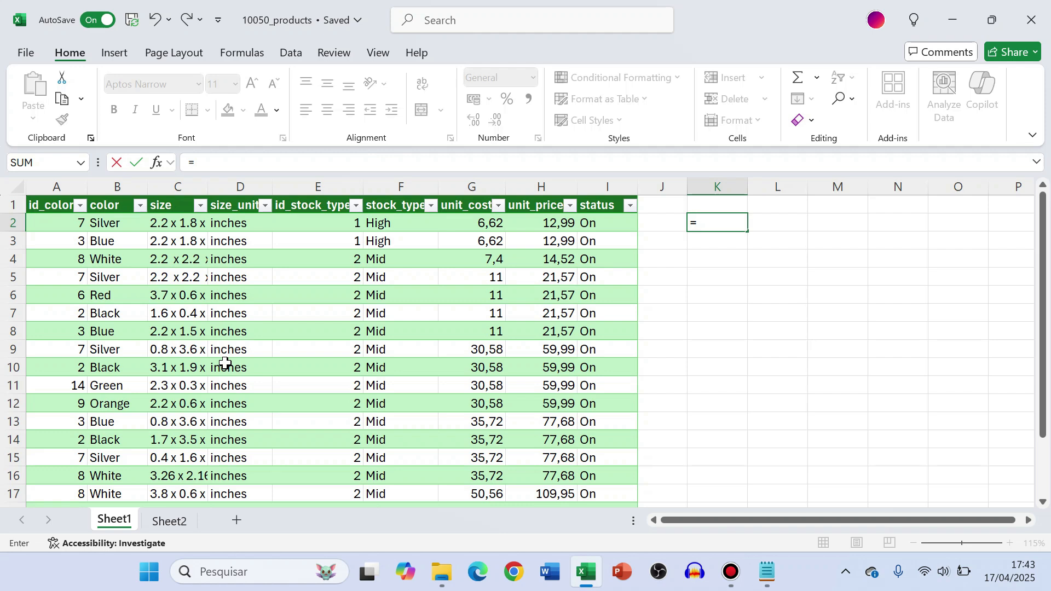
{"action": "type", "text": "product1"}
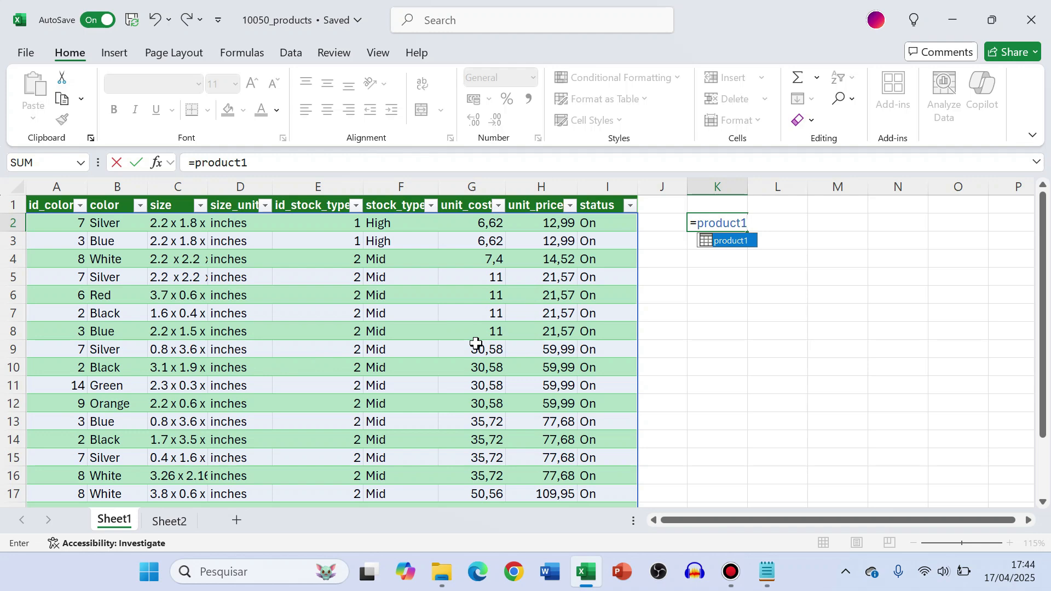
{"action": "type", "text": "["}
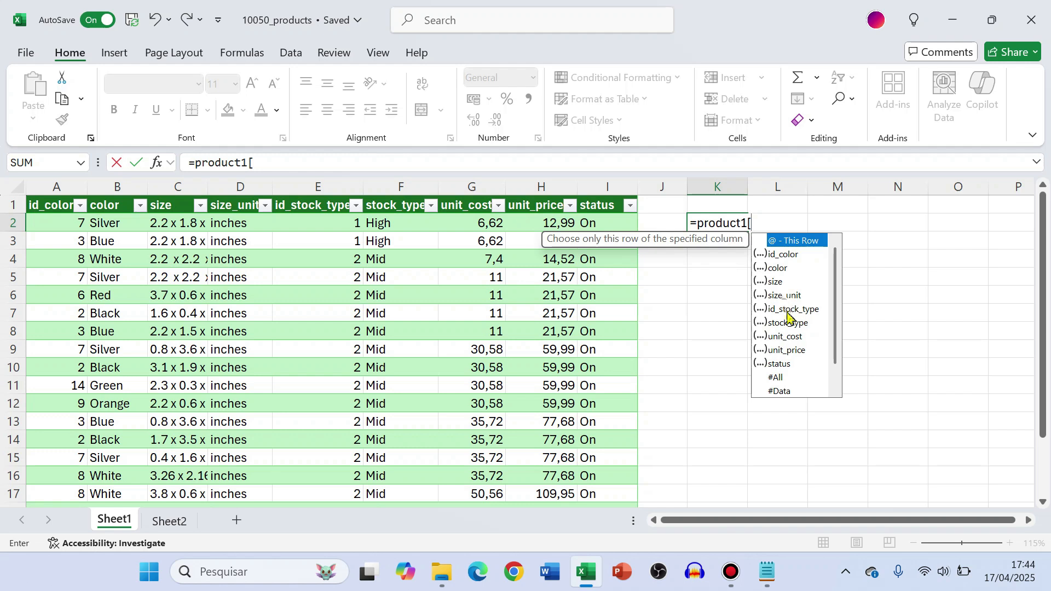
{"action": "double_click", "coordinate": [784, 351]}
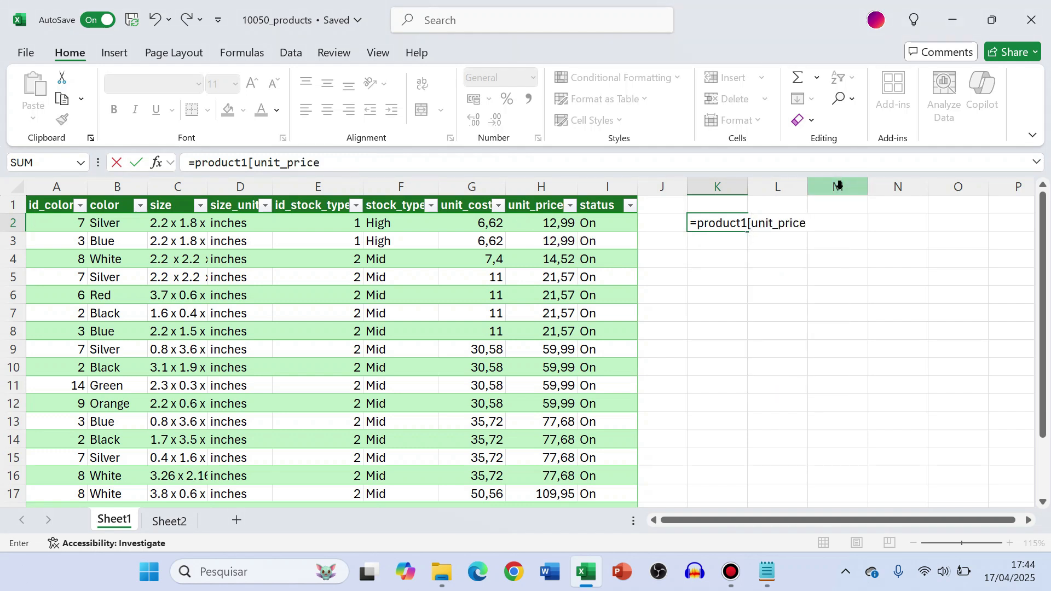
{"action": "type", "text": "]"}
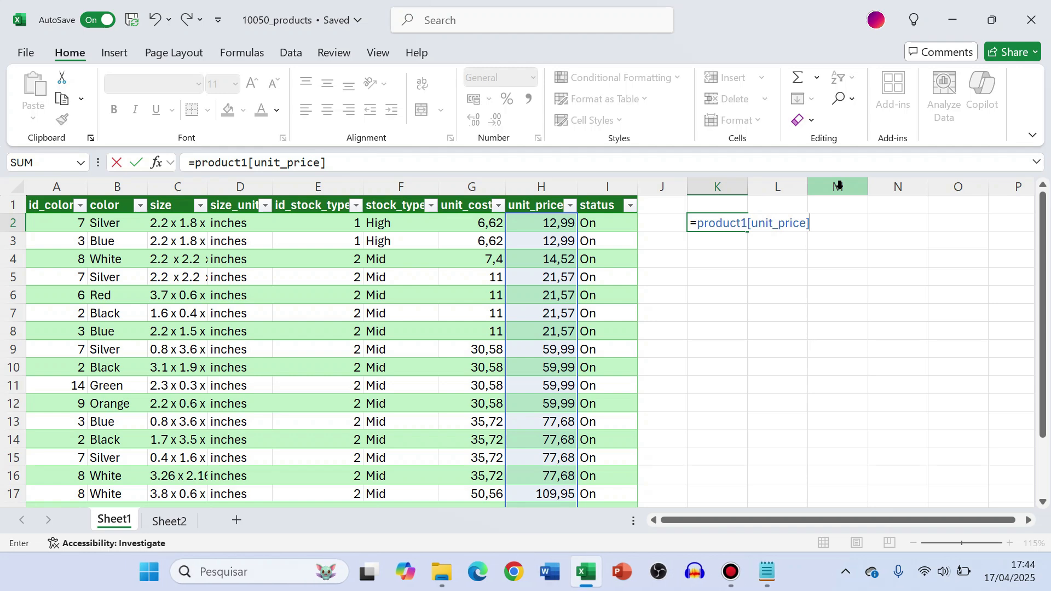
{"action": "key", "text": "Return"}
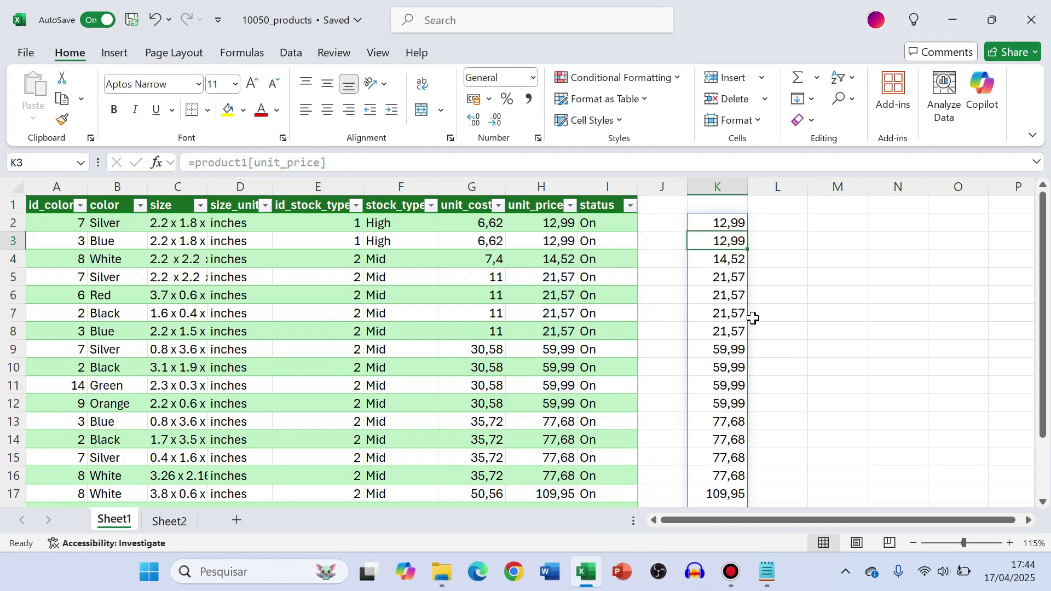
Extend the formula in K2 to =product1[unit_price]*5 so every unit price is multiplied by 5.
{"action": "scroll", "coordinate": [753, 324], "scroll_direction": "down", "scroll_amount": 1, "text": "ctrl"}
{"action": "scroll", "coordinate": [756, 323], "scroll_direction": "down", "scroll_amount": 4}
{"action": "scroll", "coordinate": [759, 321], "scroll_direction": "up", "scroll_amount": 4}
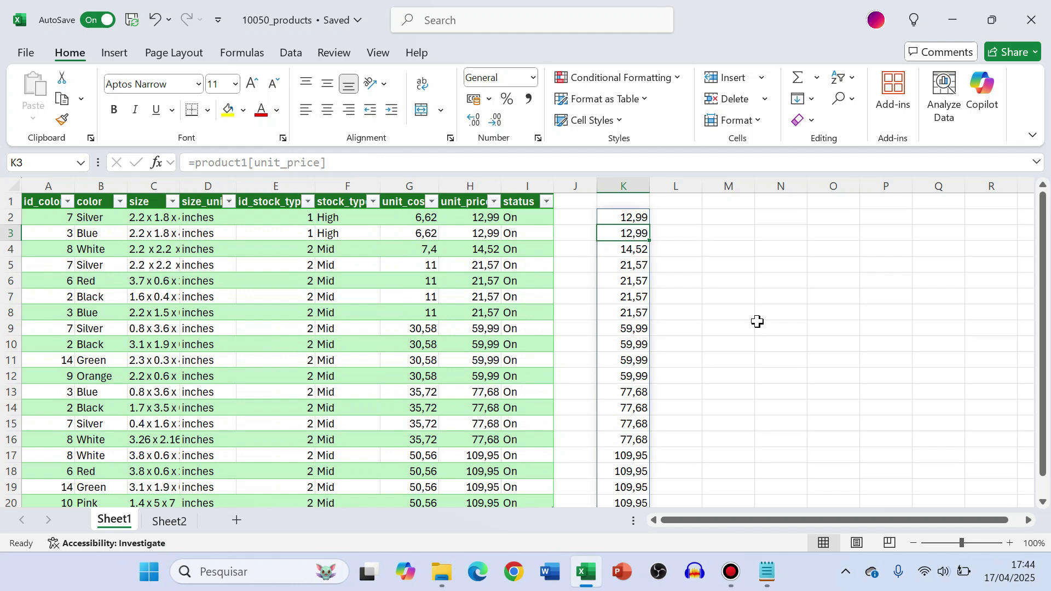
{"action": "left_click", "coordinate": [625, 220]}
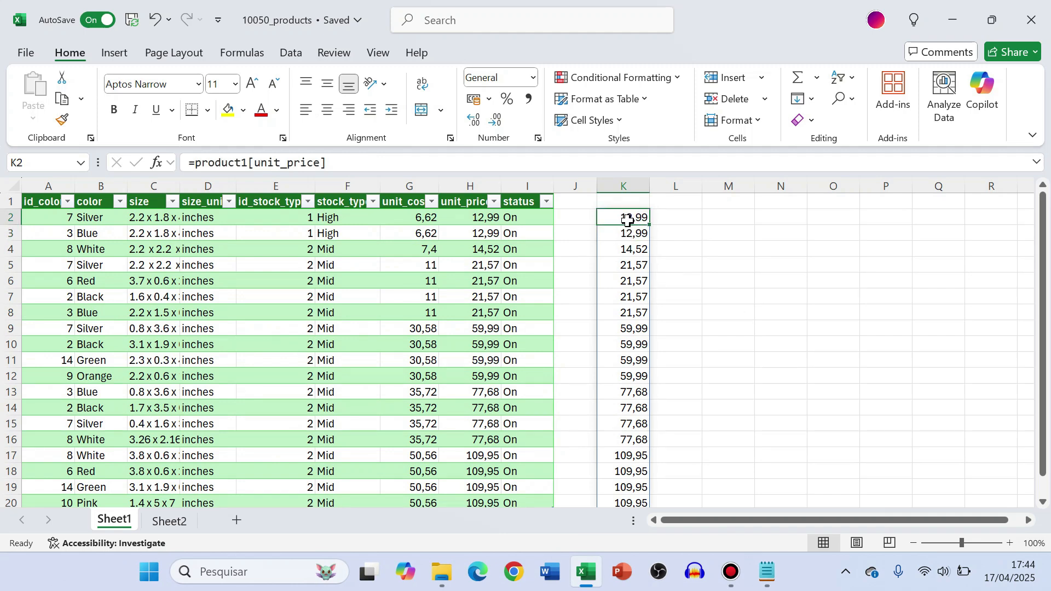
{"action": "left_click", "coordinate": [415, 161]}
{"action": "type", "text": "*5"}
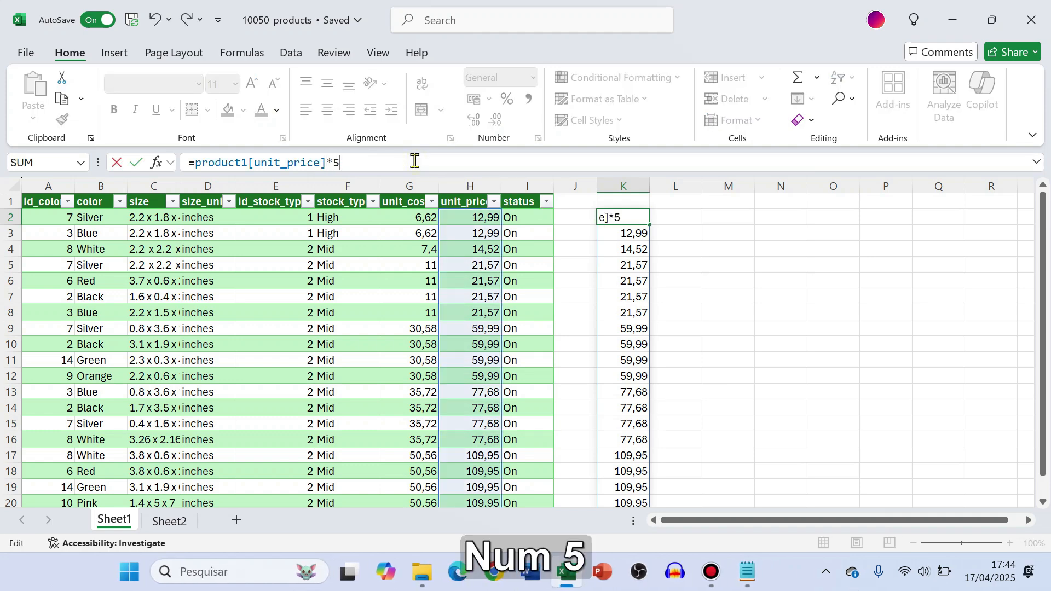
{"action": "key", "text": "Return"}
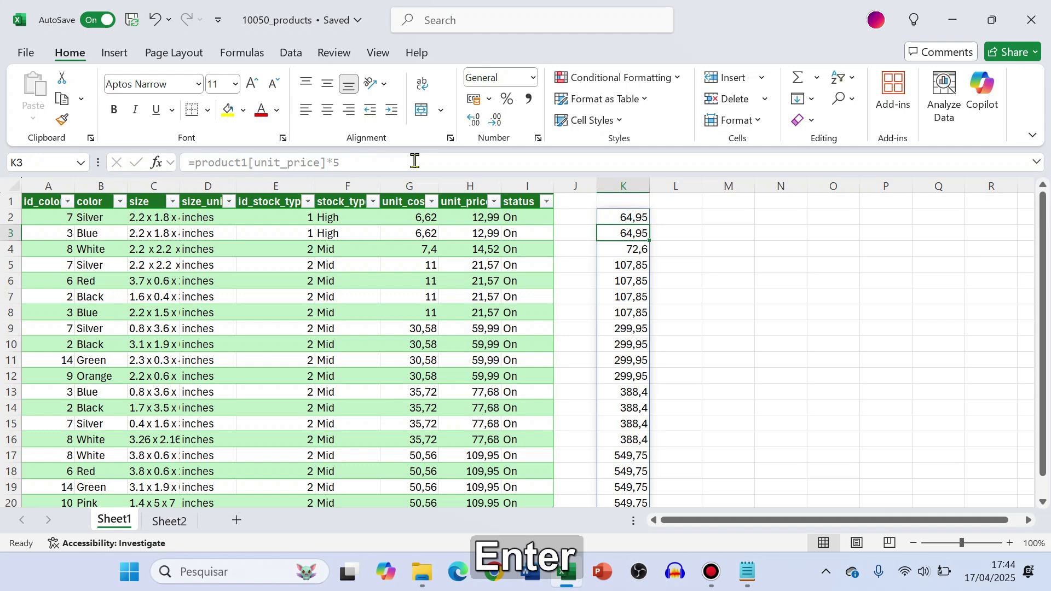
Review the multiplied prices down to the last table row and clear the contents of column K.
{"action": "scroll", "coordinate": [711, 278], "scroll_direction": "down", "scroll_amount": 4}
{"action": "scroll", "coordinate": [733, 323], "scroll_direction": "up", "scroll_amount": 4}
{"action": "scroll", "coordinate": [733, 322], "scroll_direction": "down", "scroll_amount": 2}
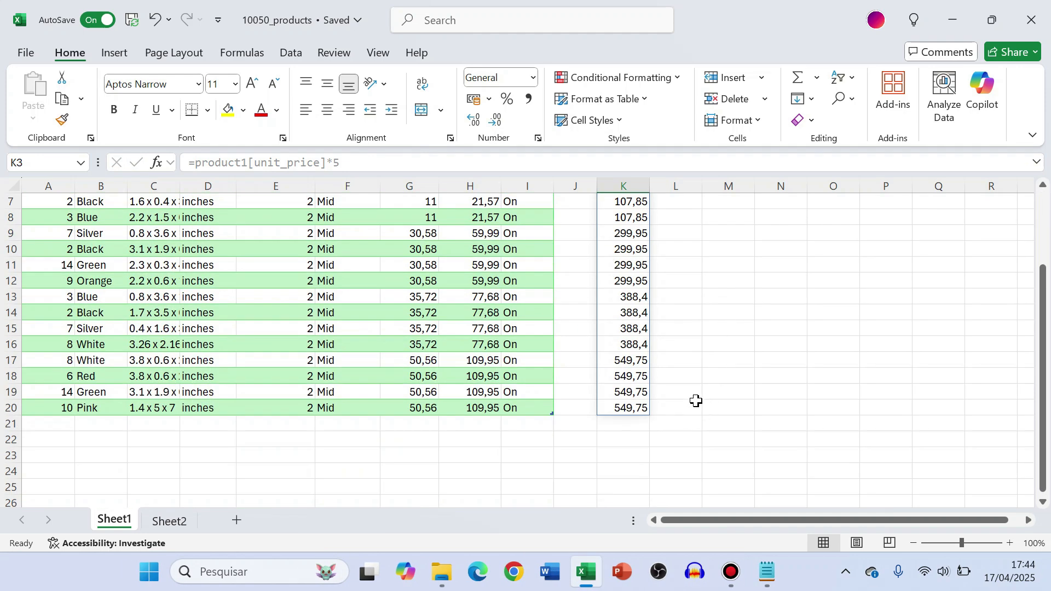
{"action": "scroll", "coordinate": [696, 402], "scroll_direction": "up", "scroll_amount": 2}
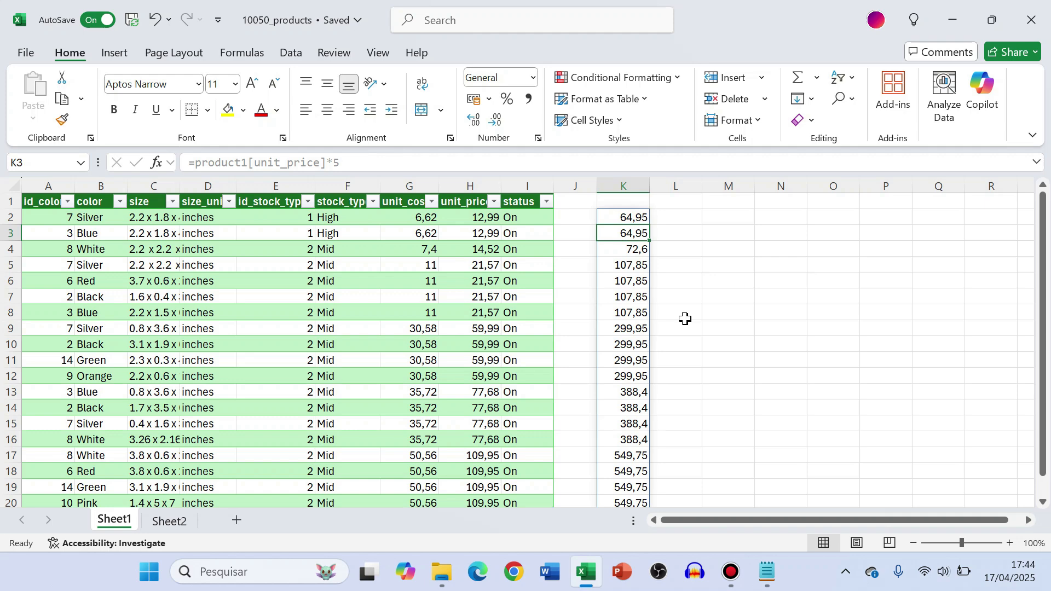
{"action": "left_click", "coordinate": [691, 235]}
{"action": "left_click", "coordinate": [624, 185]}
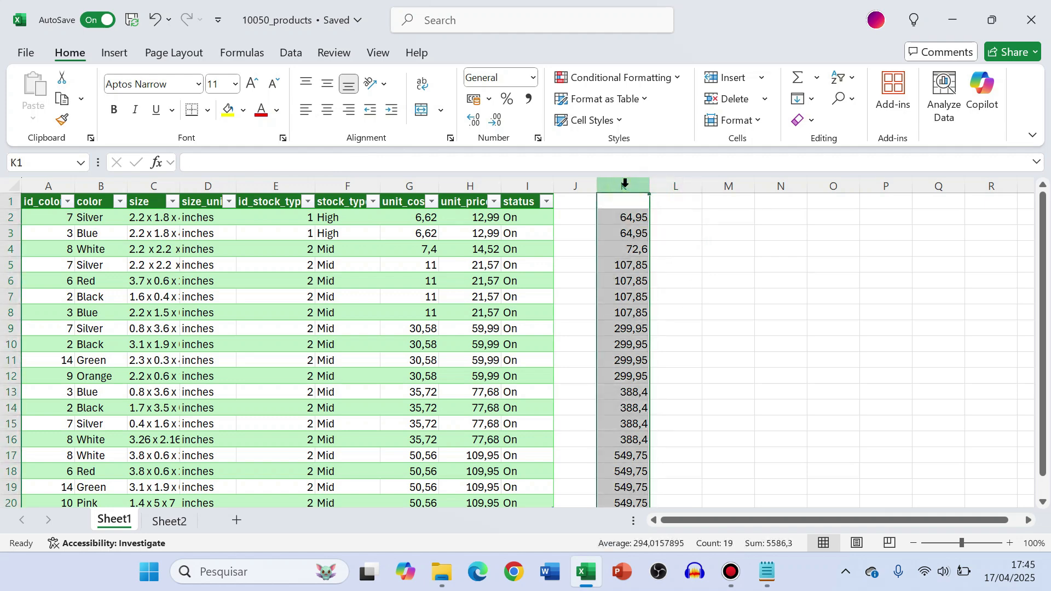
{"action": "key", "text": "Delete"}
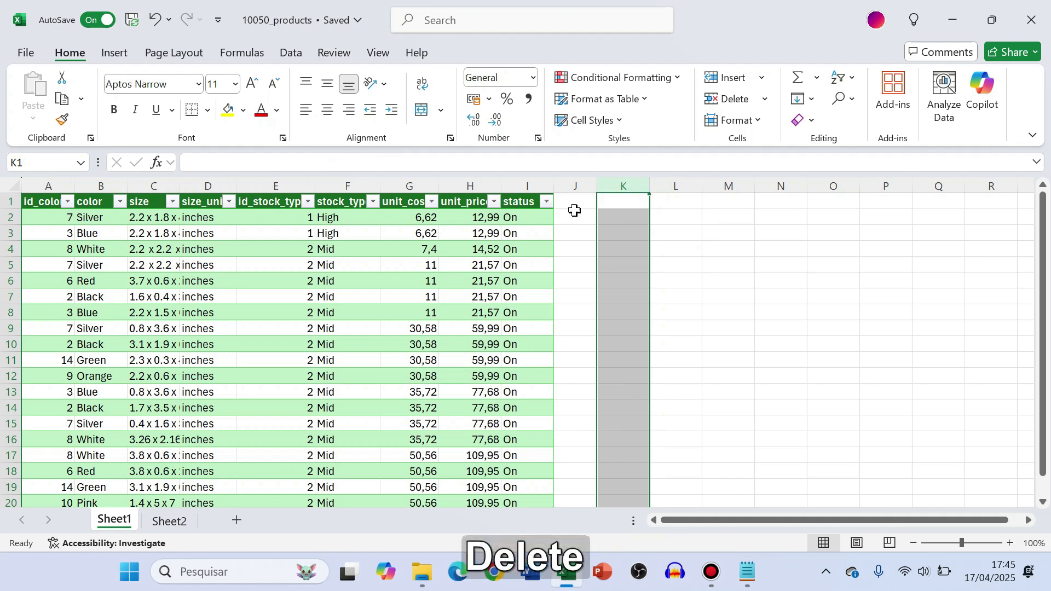
{"action": "left_click", "coordinate": [575, 214]}
{"action": "left_click", "coordinate": [45, 221]}
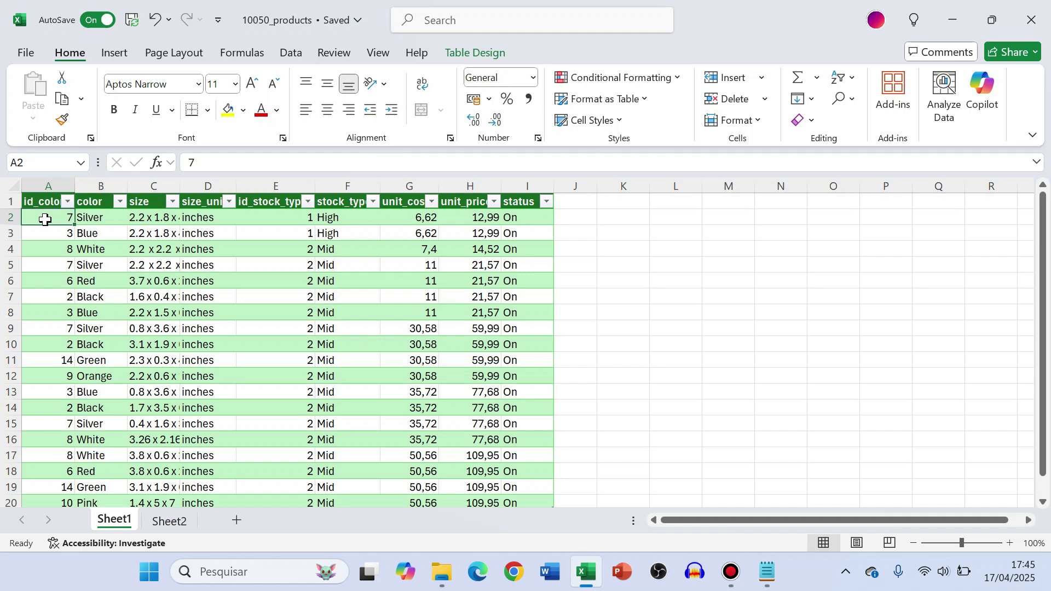
{"action": "left_click", "coordinate": [630, 217]}
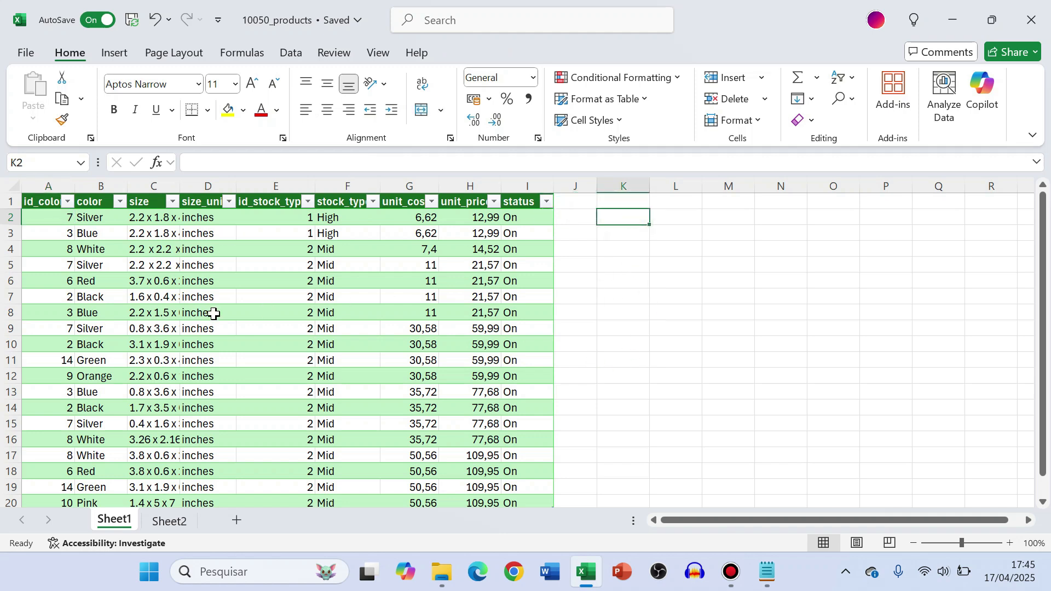
{"action": "left_click", "coordinate": [181, 290]}
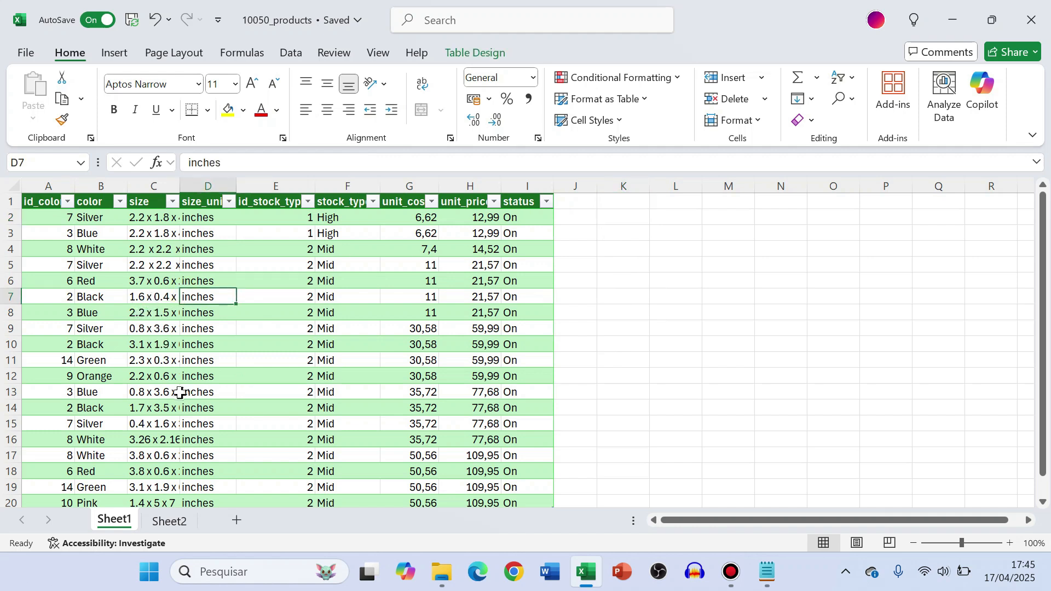
Load the green product1 table from Sheet1 into the Power Query Editor.
{"action": "left_click", "coordinate": [291, 53]}
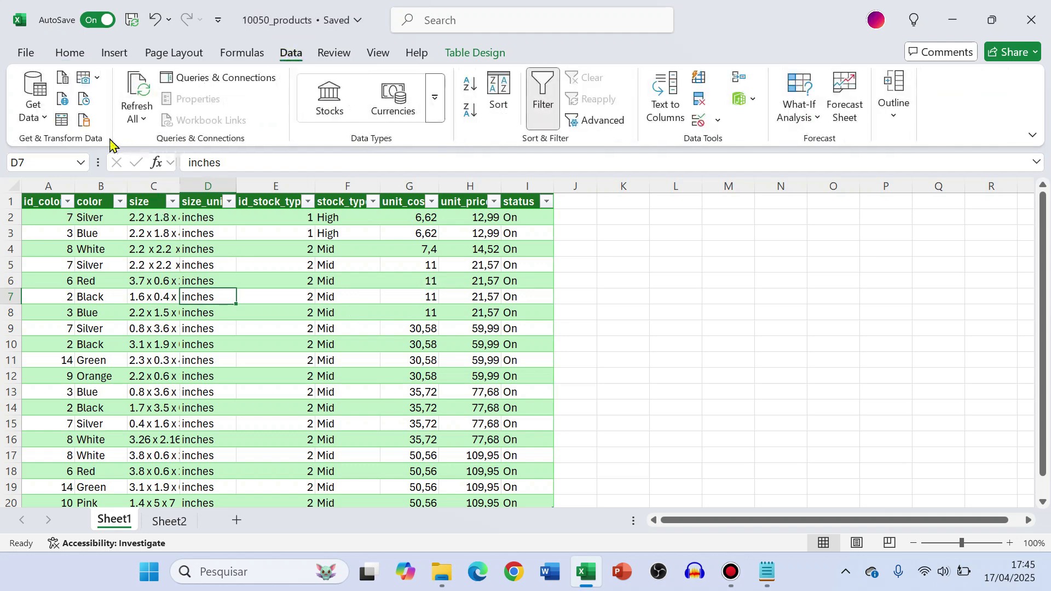
{"action": "left_click", "coordinate": [61, 124]}
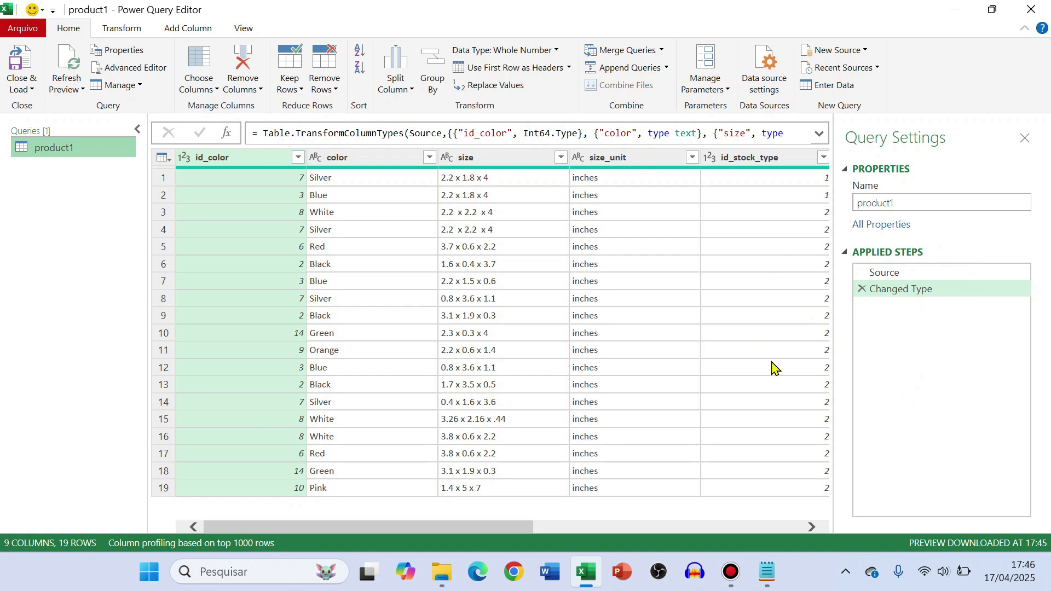
Compare the data at the Source and Changed Type steps of the product1 query.
{"action": "left_click", "coordinate": [892, 278]}
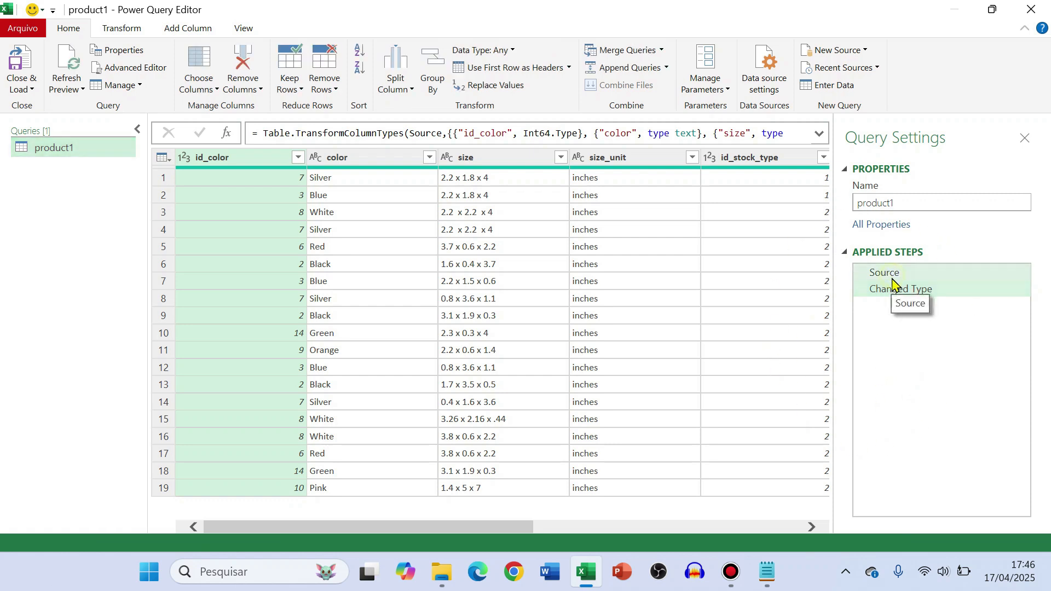
{"action": "left_click", "coordinate": [896, 289]}
{"action": "left_click", "coordinate": [893, 275]}
{"action": "left_click", "coordinate": [898, 289]}
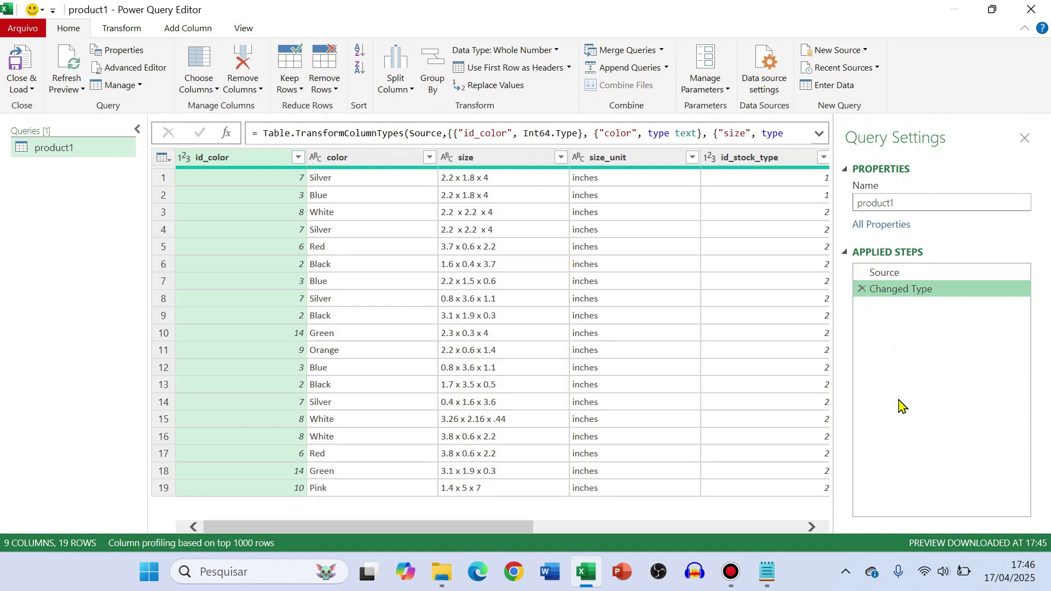
{"action": "left_click", "coordinate": [904, 274]}
{"action": "left_click", "coordinate": [906, 293]}
{"action": "left_click", "coordinate": [901, 274]}
{"action": "left_click", "coordinate": [902, 289]}
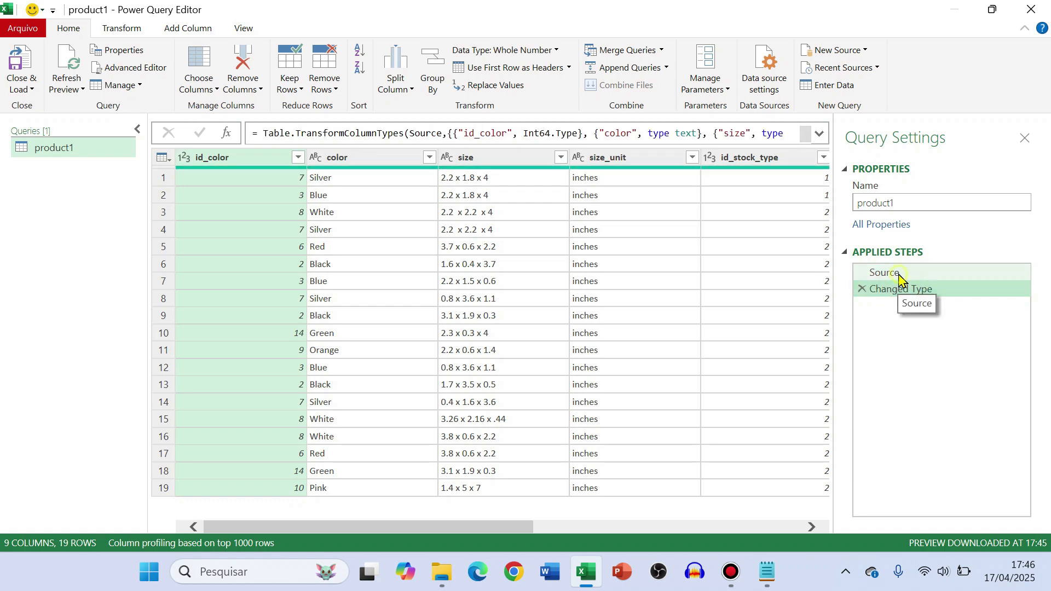
{"action": "left_click", "coordinate": [898, 274]}
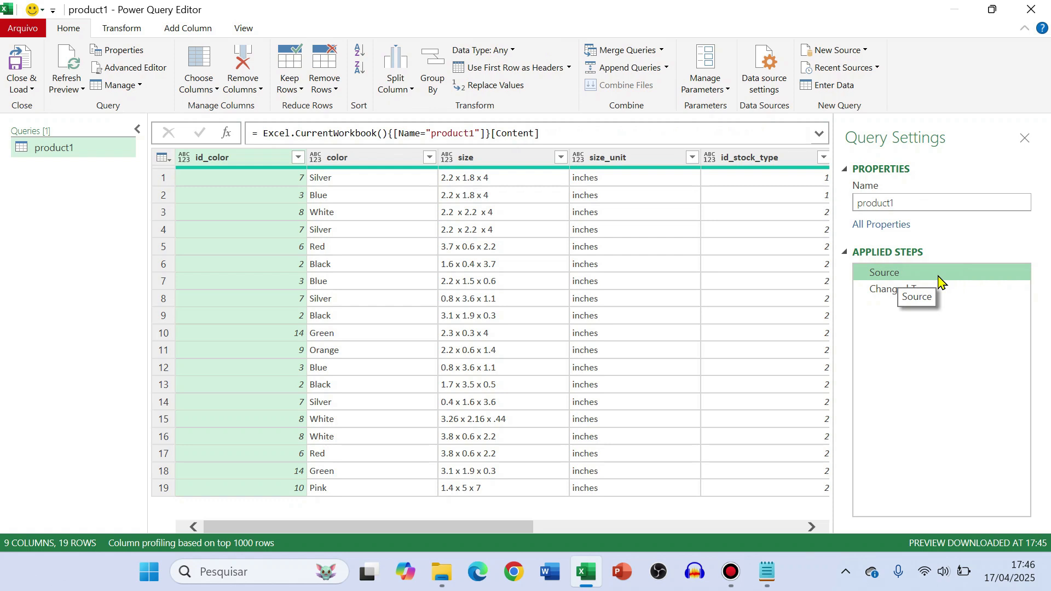
{"action": "left_click", "coordinate": [906, 290]}
{"action": "left_click", "coordinate": [892, 274]}
{"action": "left_click", "coordinate": [904, 289]}
Expand the formula bar and examine the full Table.TransformColumnTypes formula of the Changed Type step.
{"action": "left_click", "coordinate": [818, 133]}
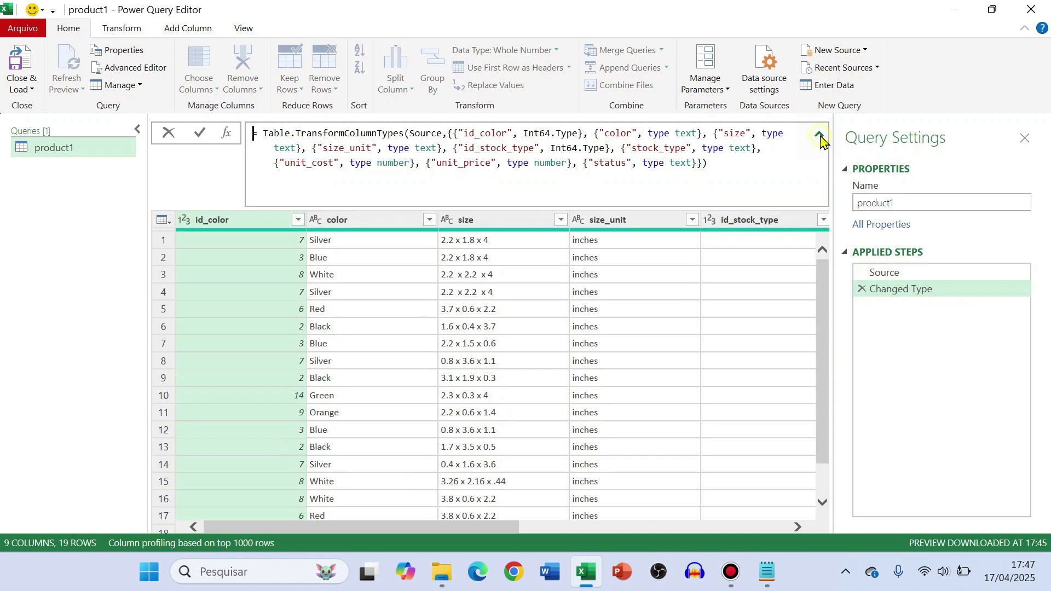
{"action": "left_click_drag", "start_coordinate": [744, 165], "coordinate": [245, 149]}
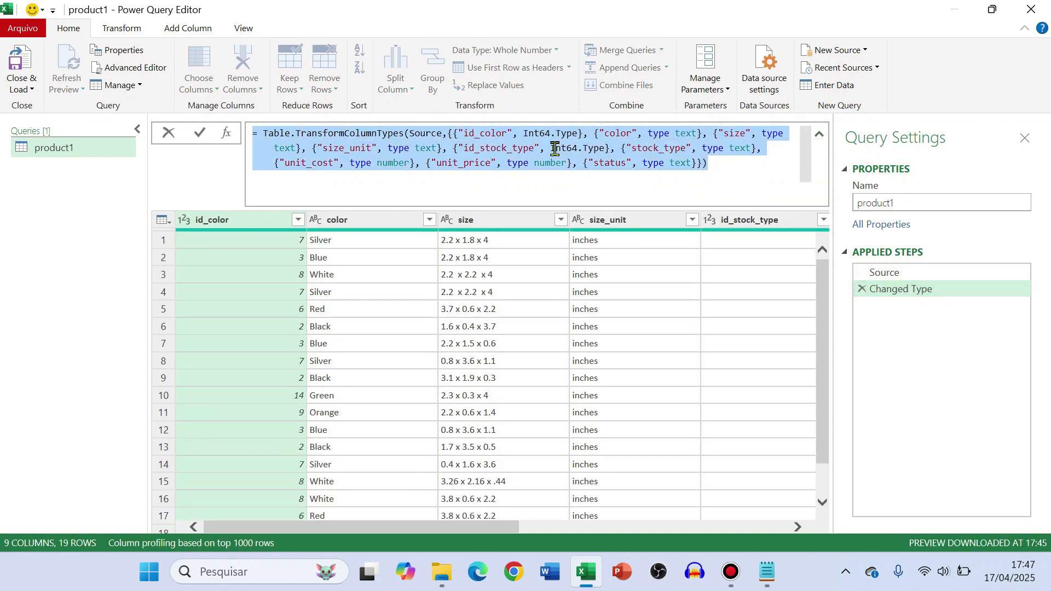
{"action": "left_click", "coordinate": [732, 167]}
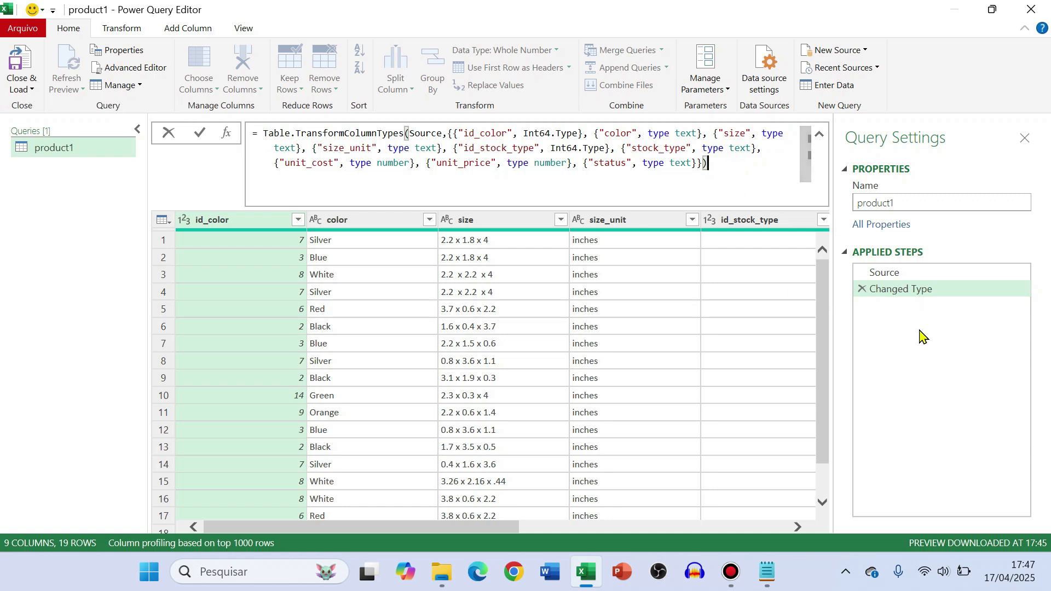
{"action": "left_click_drag", "start_coordinate": [891, 290], "coordinate": [893, 276]}
{"action": "left_click", "coordinate": [897, 294]}
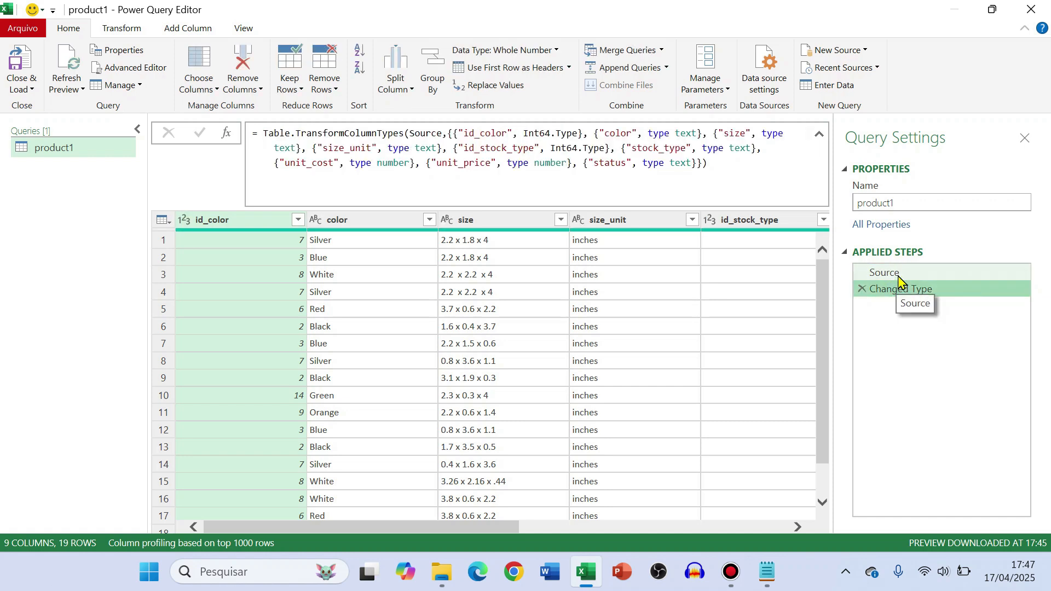
Examine the Source step's formula, highlighting the Excel.CurrentWorkbook() call and the table name reference.
{"action": "left_click", "coordinate": [899, 276]}
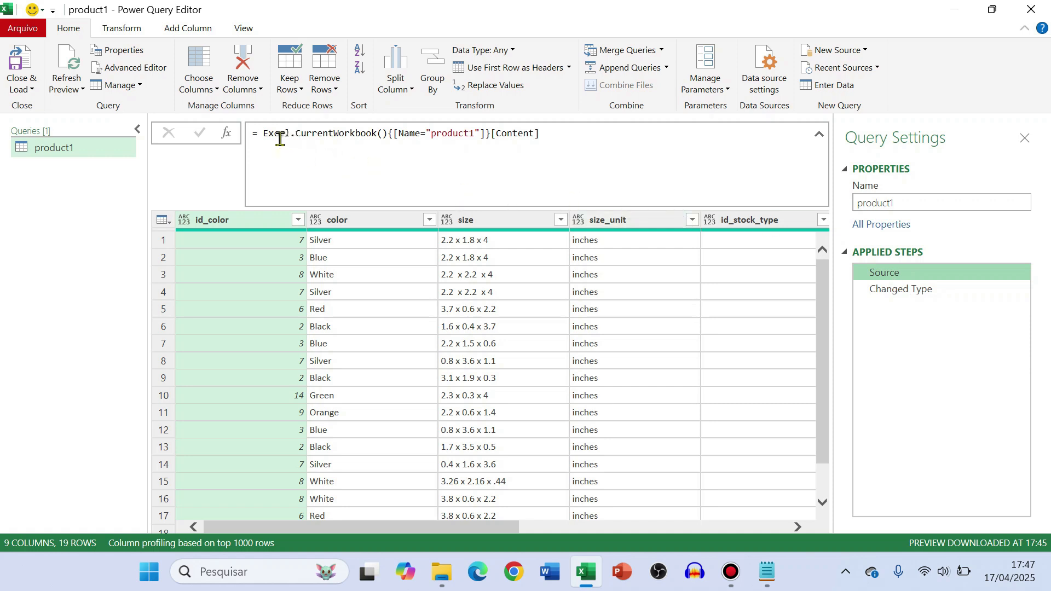
{"action": "left_click", "coordinate": [261, 134]}
{"action": "left_click_drag", "start_coordinate": [261, 133], "coordinate": [389, 133]}
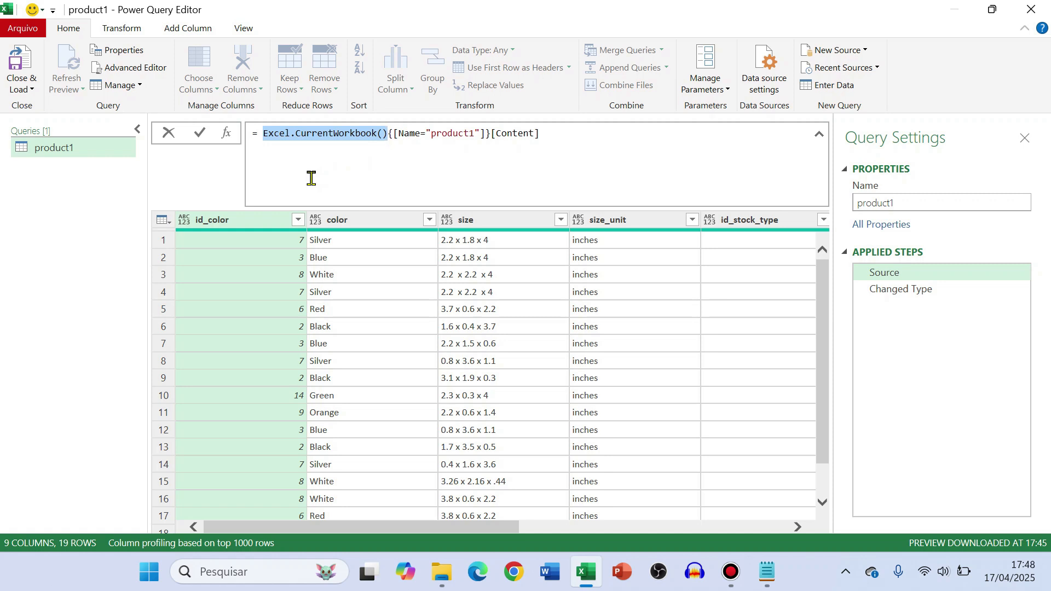
{"action": "left_click_drag", "start_coordinate": [394, 133], "coordinate": [486, 137]}
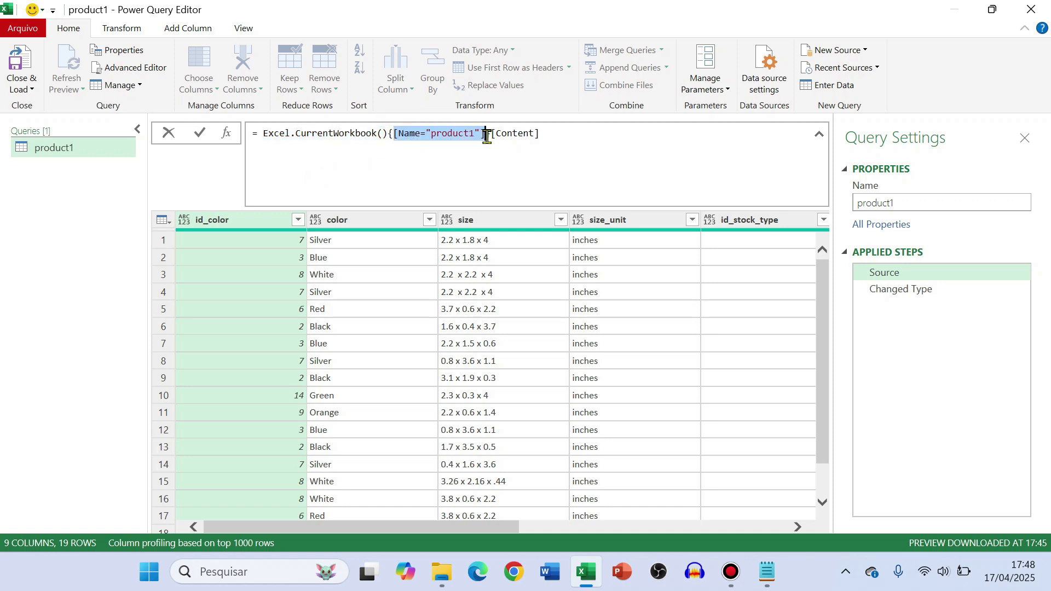
{"action": "left_click", "coordinate": [568, 134]}
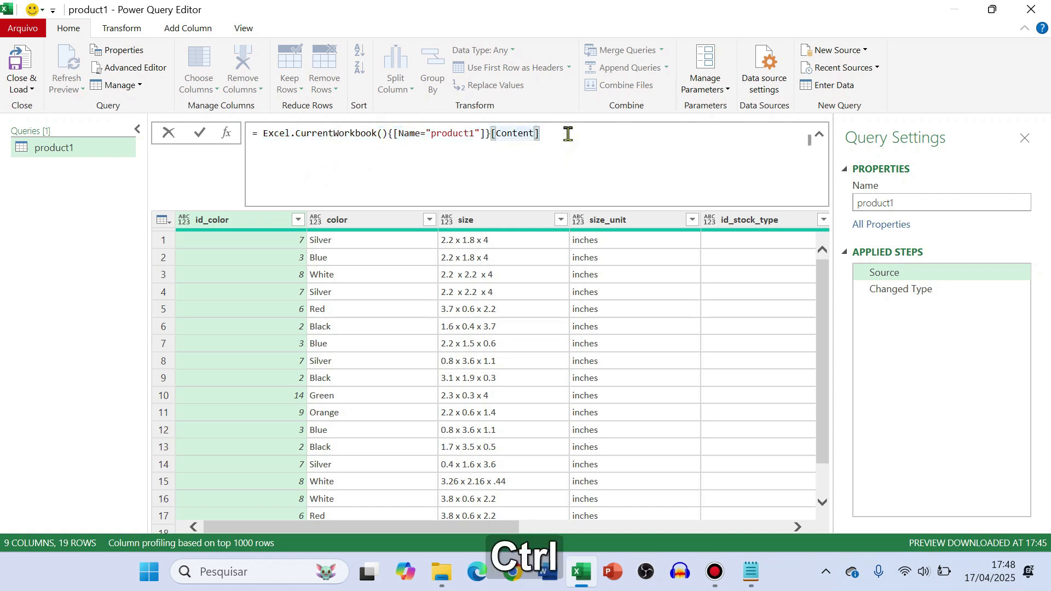
{"action": "key", "text": "ctrl+KP_Add"}
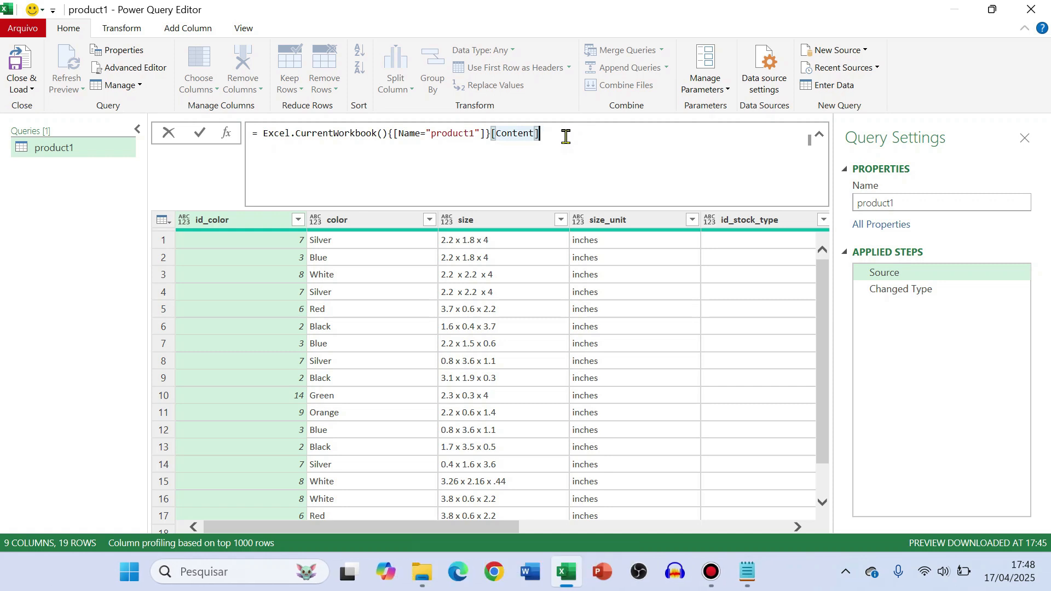
{"action": "key", "text": "ctrl+shift+KP_Add"}
{"action": "key", "text": "ctrl+shift+KP_Add"}
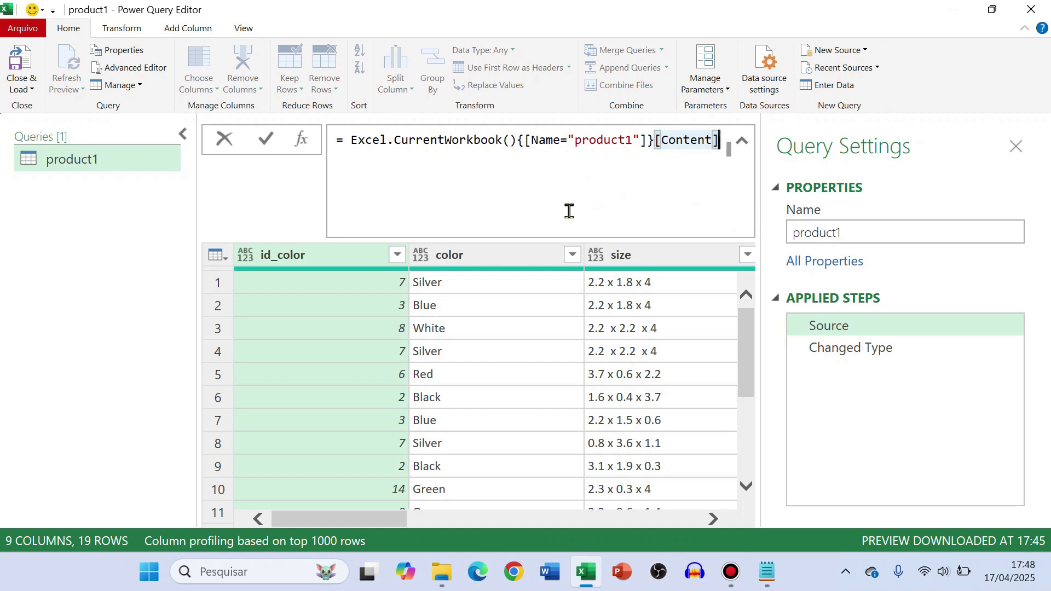
{"action": "left_click", "coordinate": [633, 141]}
{"action": "left_click_drag", "start_coordinate": [526, 140], "coordinate": [350, 139]}
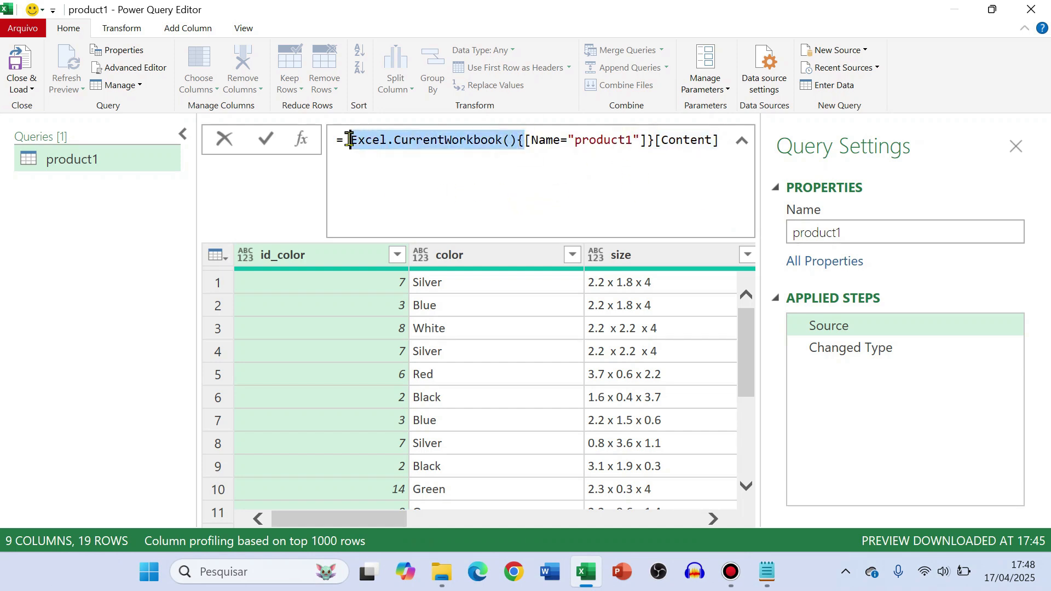
Replace the table name in the Source step's formula with "whatever" and apply the change.
{"action": "left_click_drag", "start_coordinate": [635, 141], "coordinate": [574, 140]}
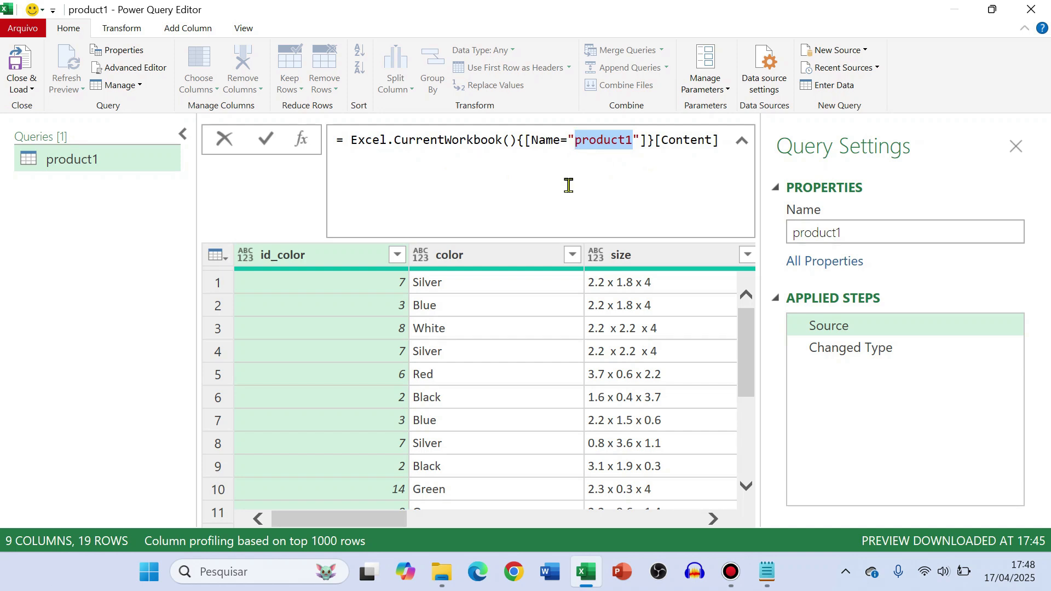
{"action": "type", "text": "w"}
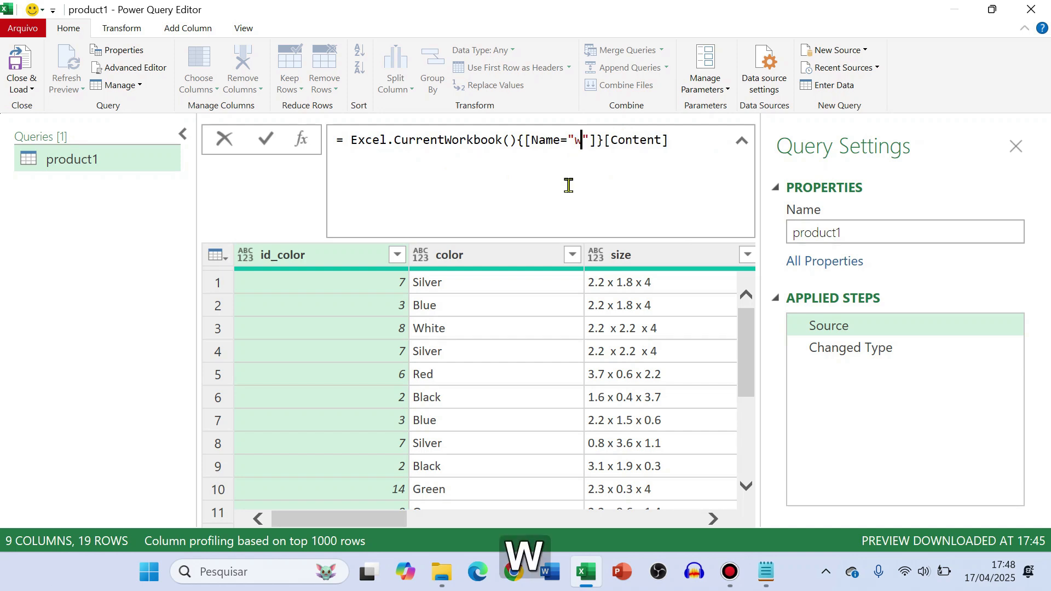
{"action": "type", "text": "hateve"}
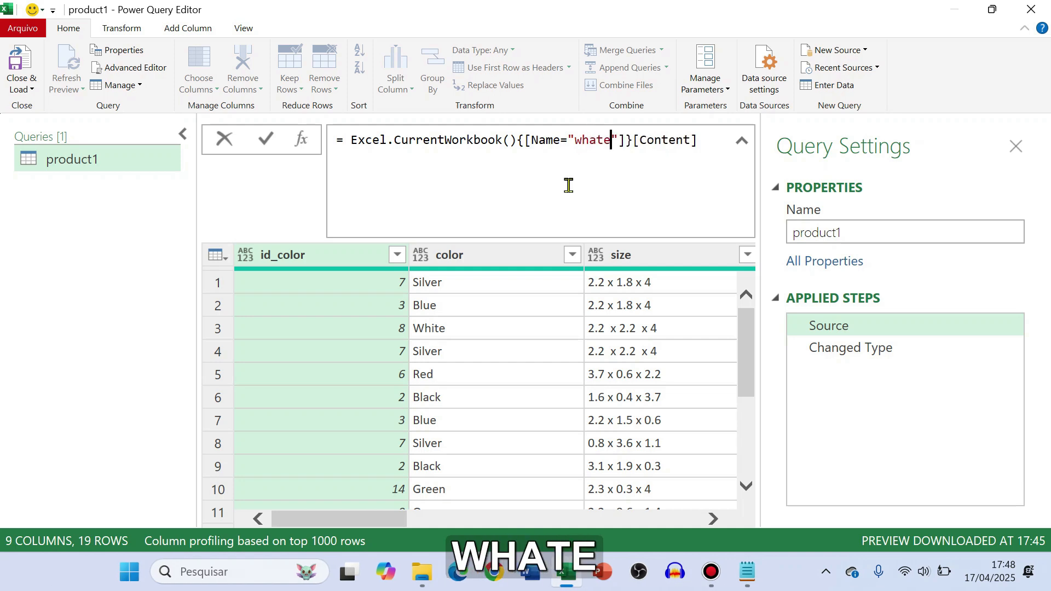
{"action": "type", "text": "r"}
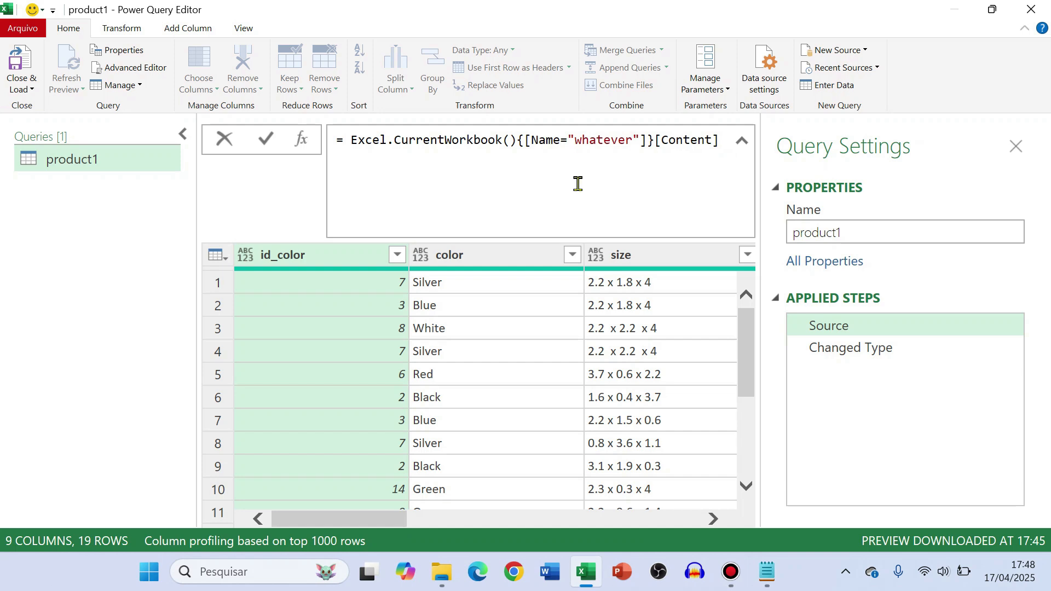
{"action": "left_click", "coordinate": [725, 140]}
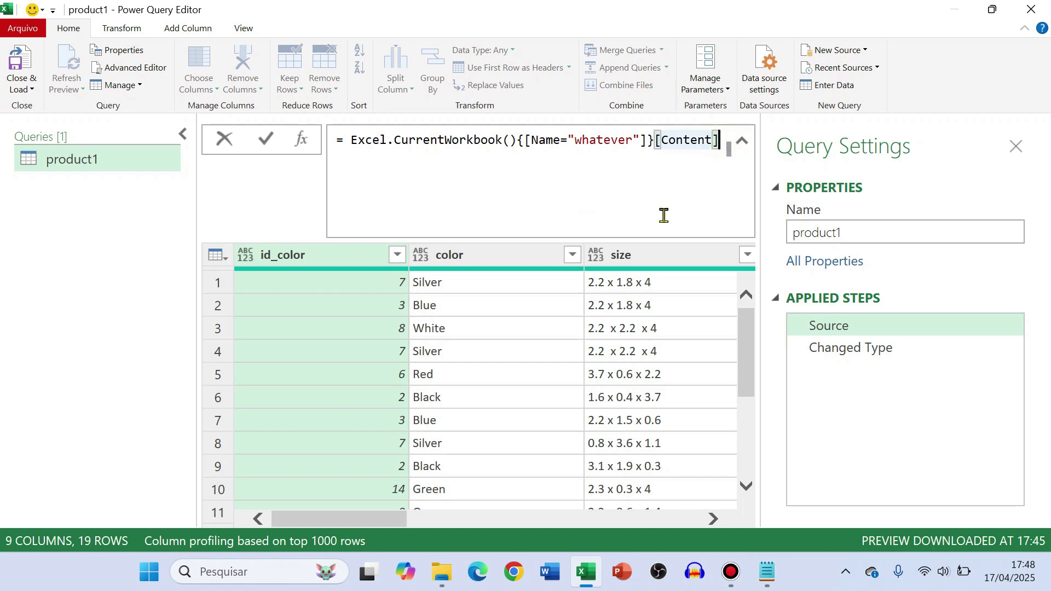
{"action": "key", "text": "Return"}
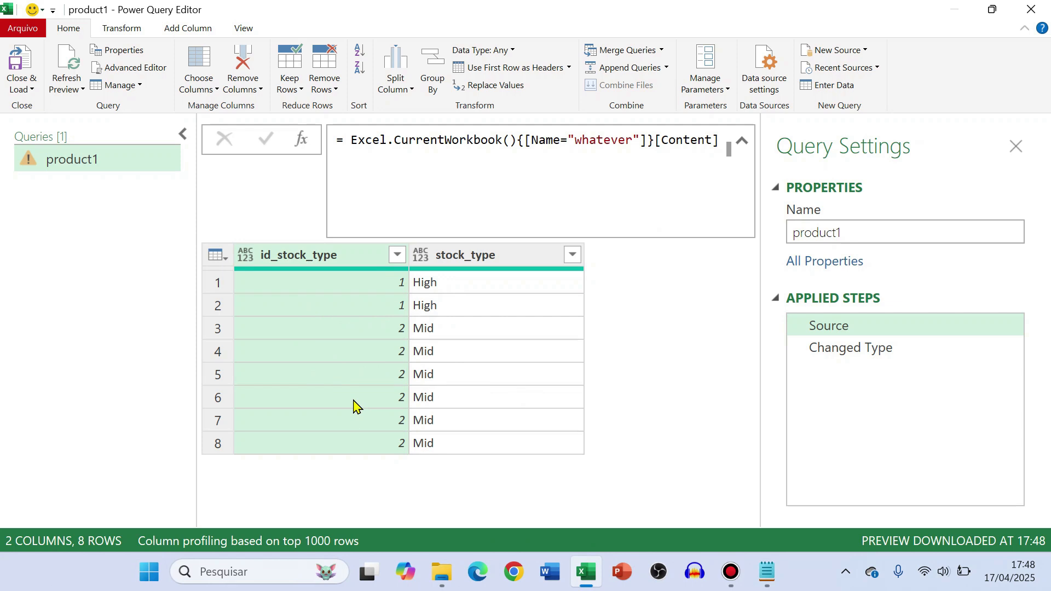
Check the Source and Changed Type steps against the new source table and delete the Changed Type step.
{"action": "left_click_drag", "start_coordinate": [527, 140], "coordinate": [351, 141]}
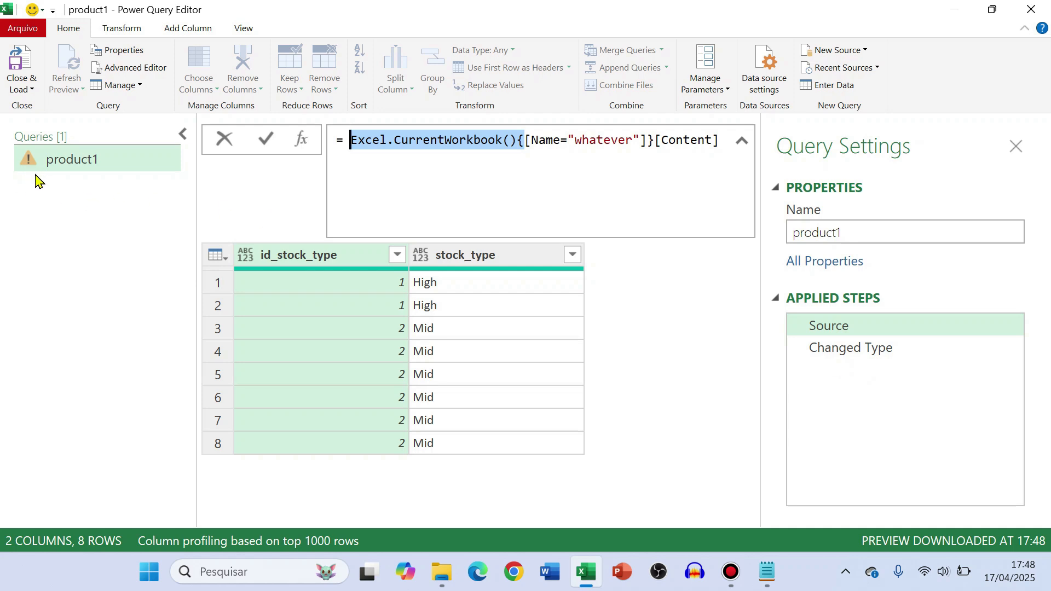
{"action": "left_click", "coordinate": [848, 348]}
{"action": "left_click", "coordinate": [849, 352]}
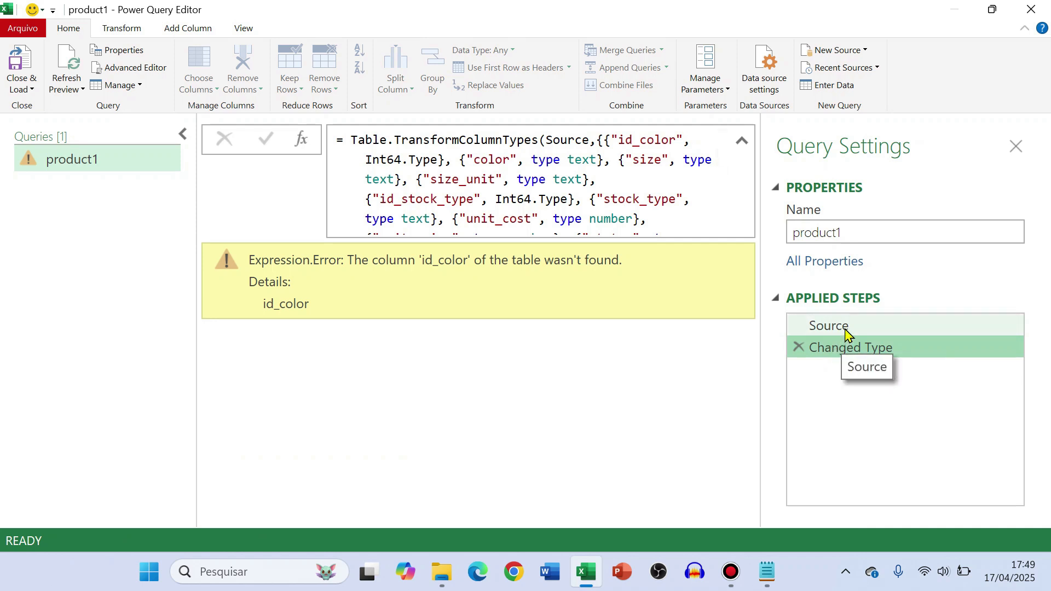
{"action": "left_click", "coordinate": [848, 332]}
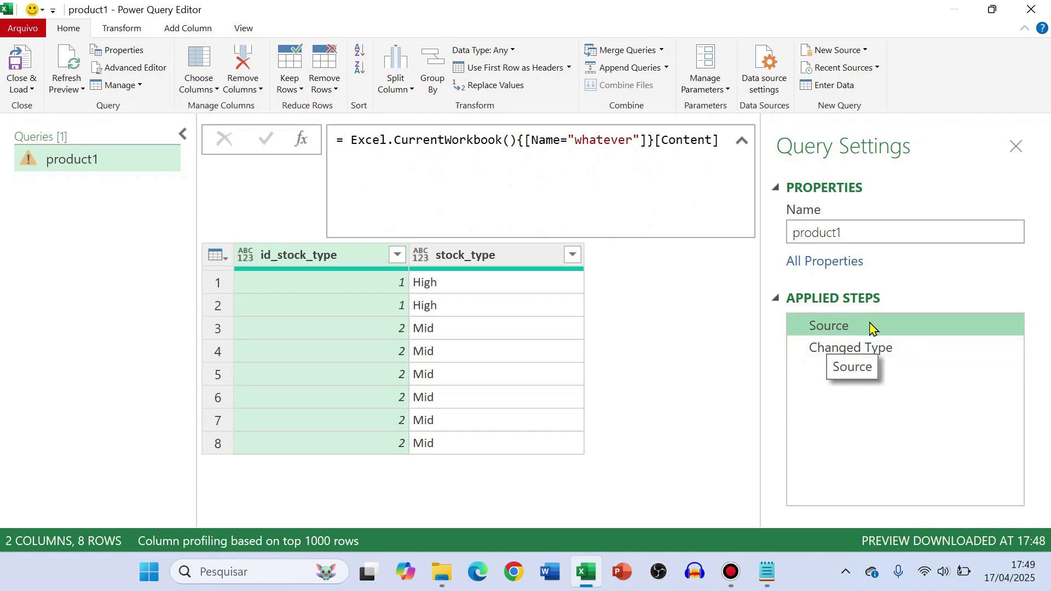
{"action": "left_click", "coordinate": [832, 353]}
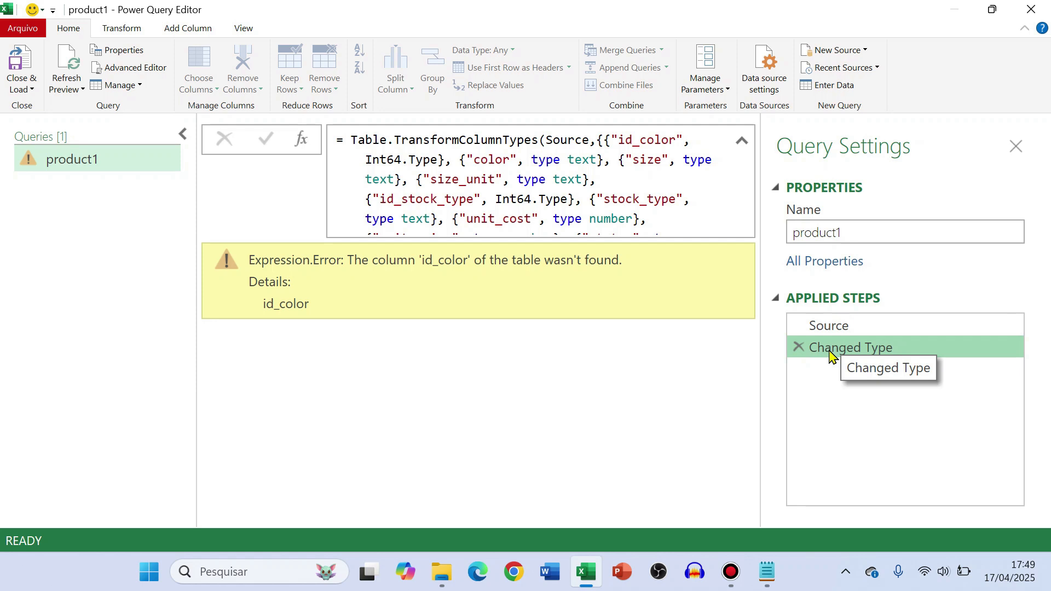
{"action": "left_click", "coordinate": [837, 330]}
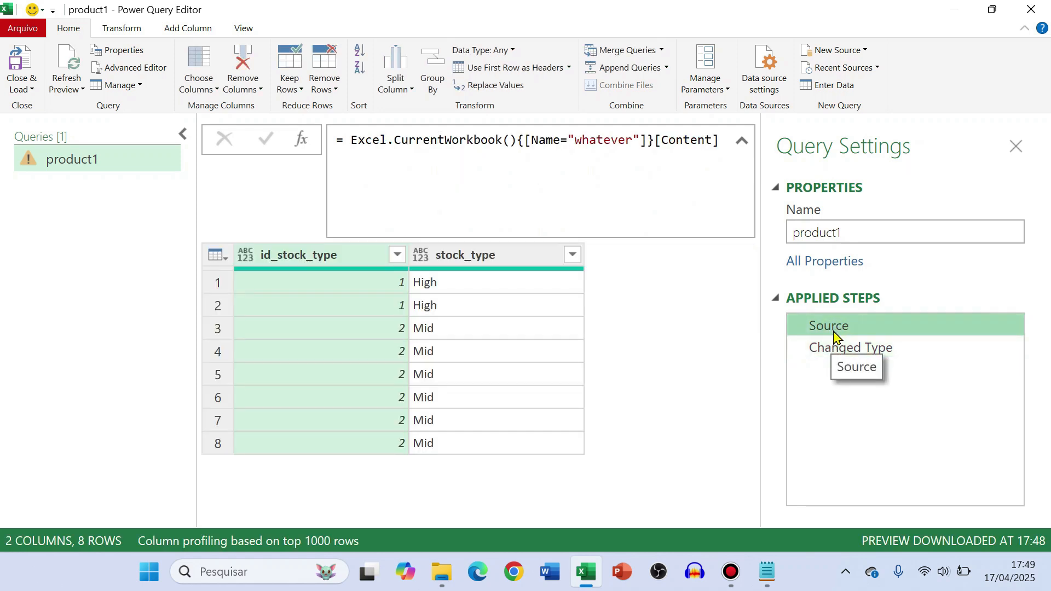
{"action": "left_click", "coordinate": [832, 351]}
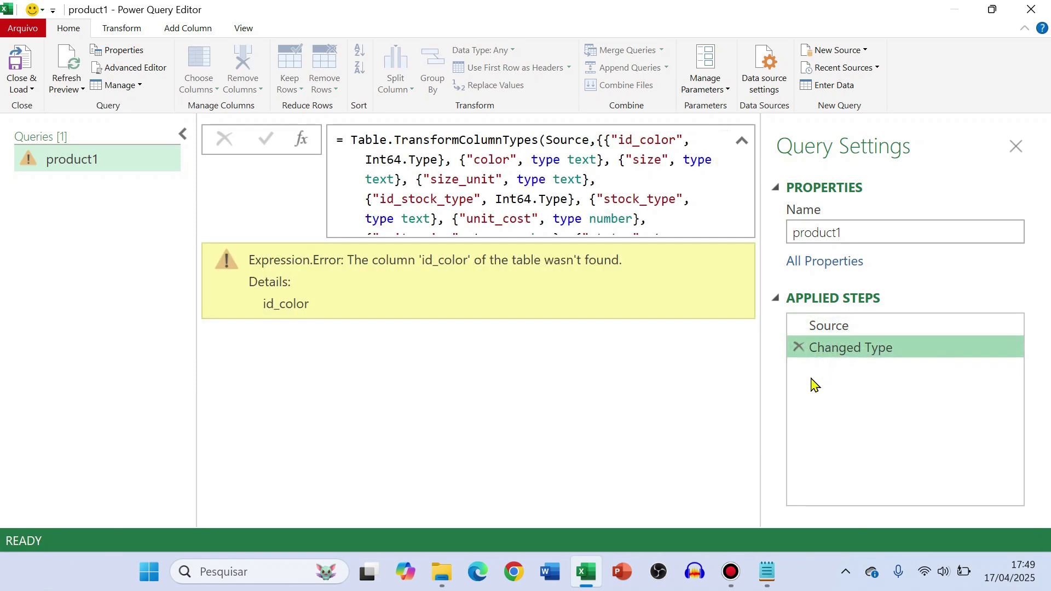
{"action": "left_click", "coordinate": [799, 349]}
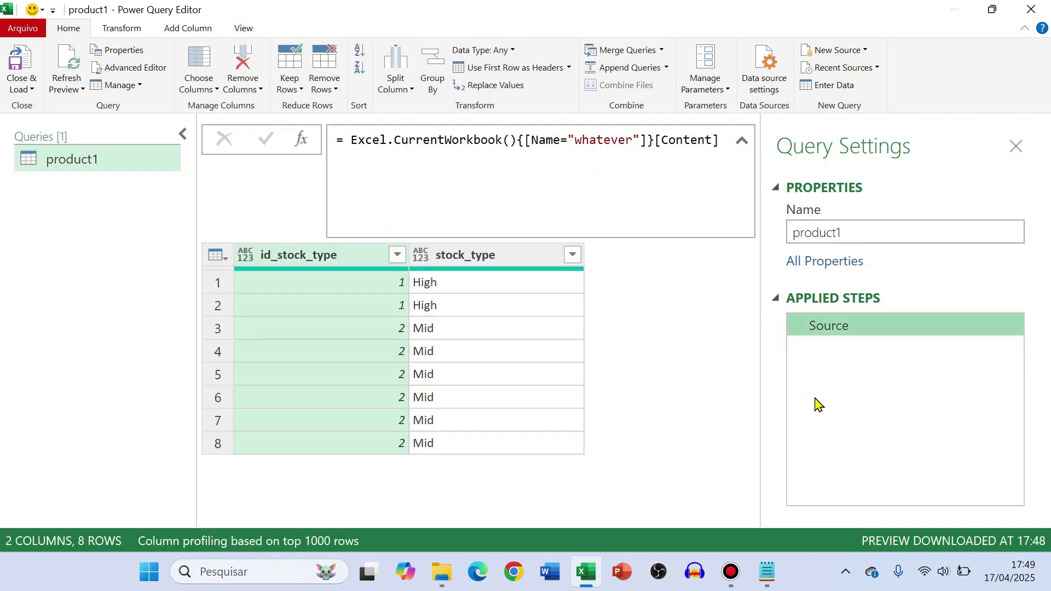
Duplicate the product1 query three times to get four queries in total.
{"action": "key", "text": "ctrl"}
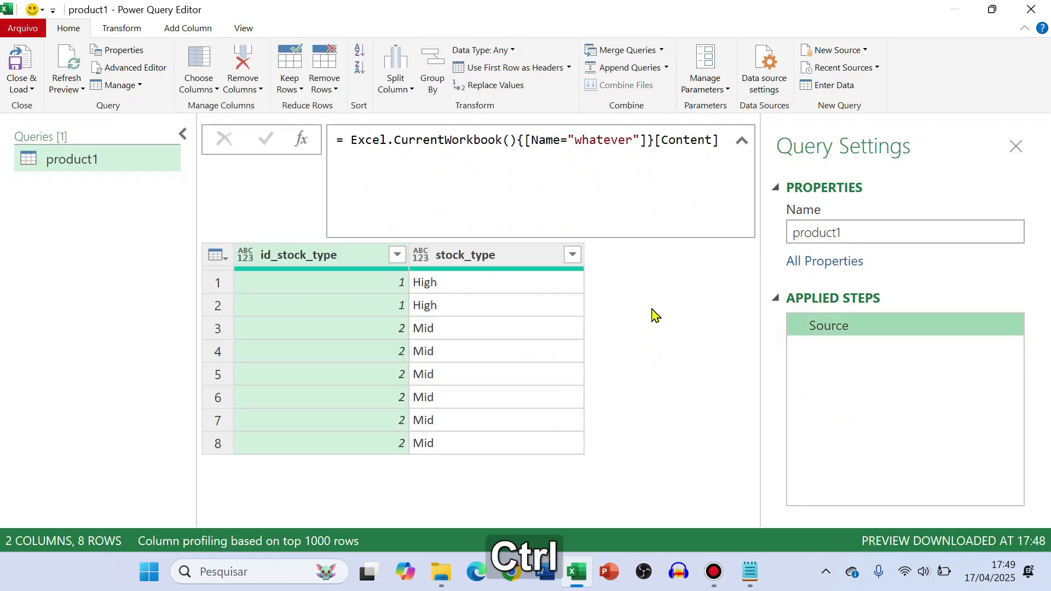
{"action": "key", "text": "ctrl+shift+minus"}
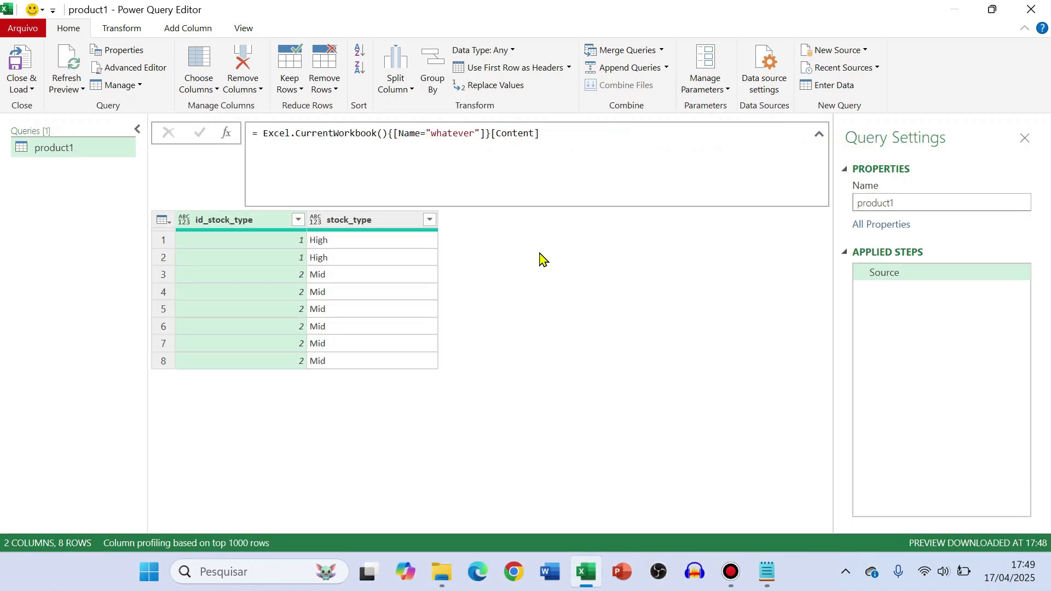
{"action": "right_click", "coordinate": [78, 153]}
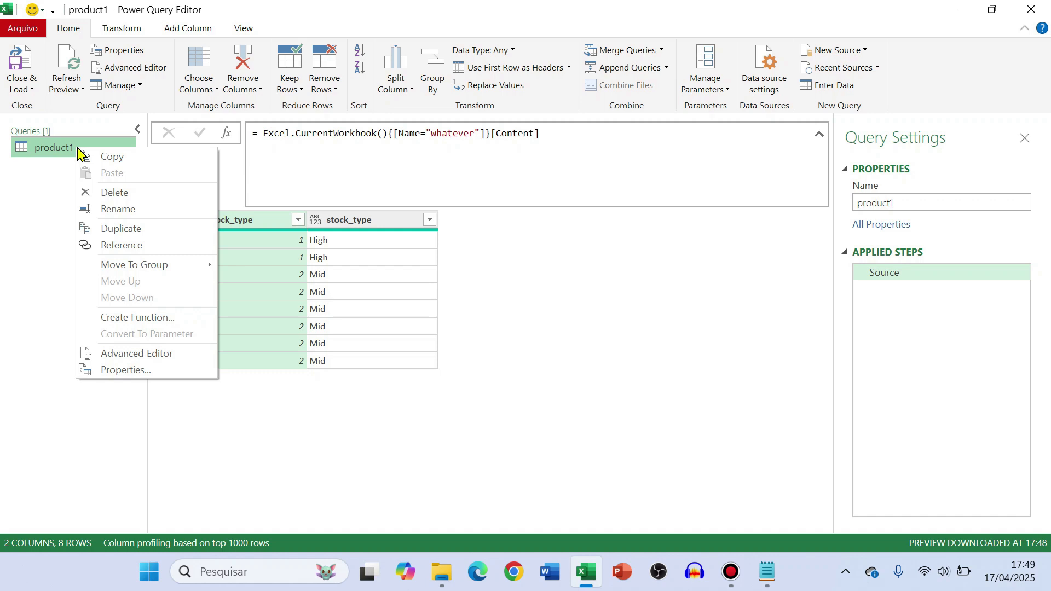
{"action": "left_click", "coordinate": [111, 230]}
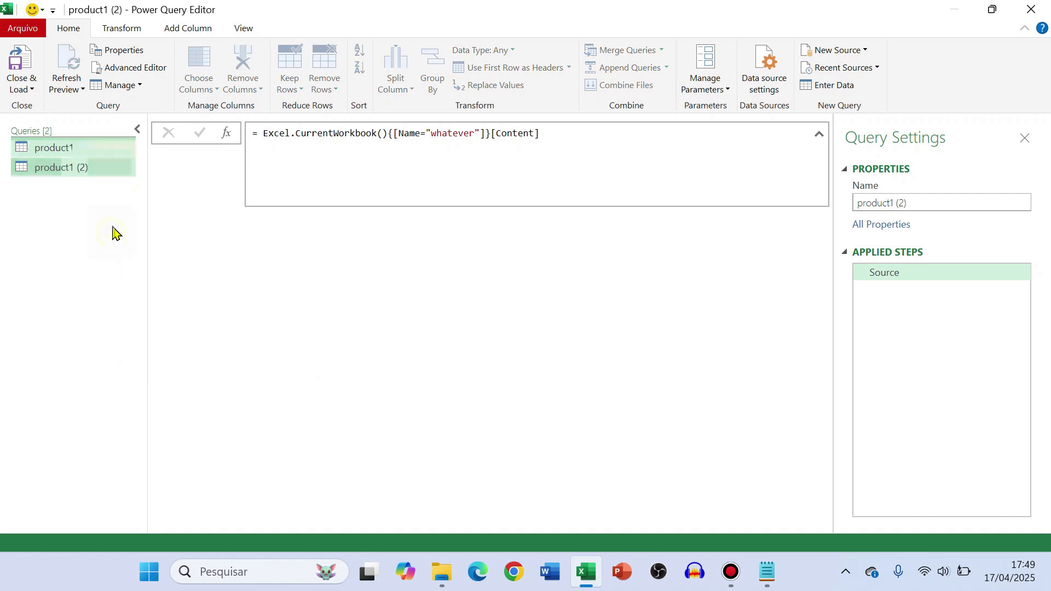
{"action": "right_click", "coordinate": [77, 173]}
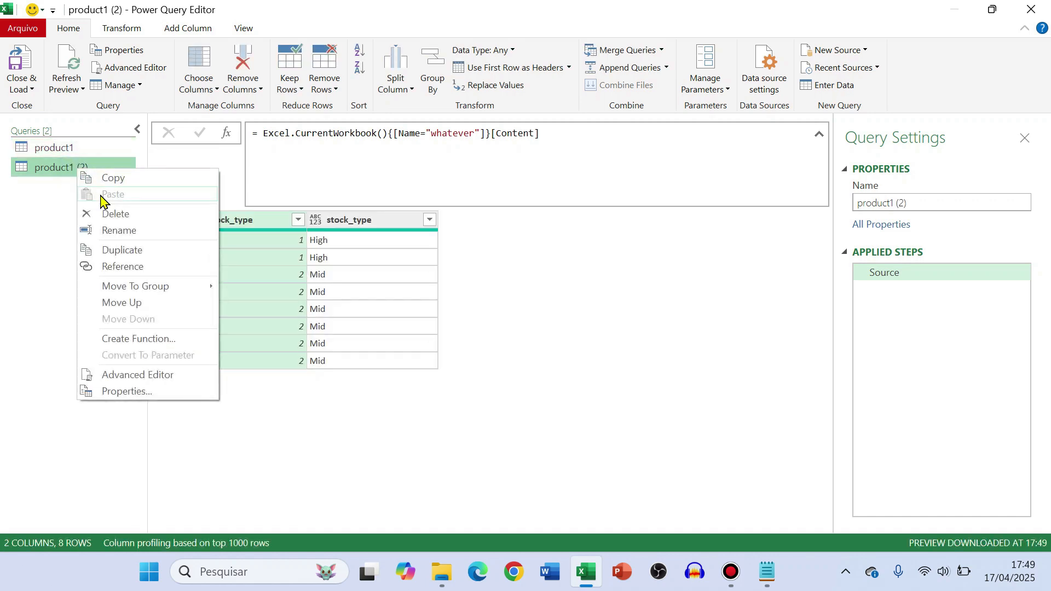
{"action": "left_click", "coordinate": [117, 249]}
{"action": "right_click", "coordinate": [81, 186]}
{"action": "left_click", "coordinate": [137, 268]}
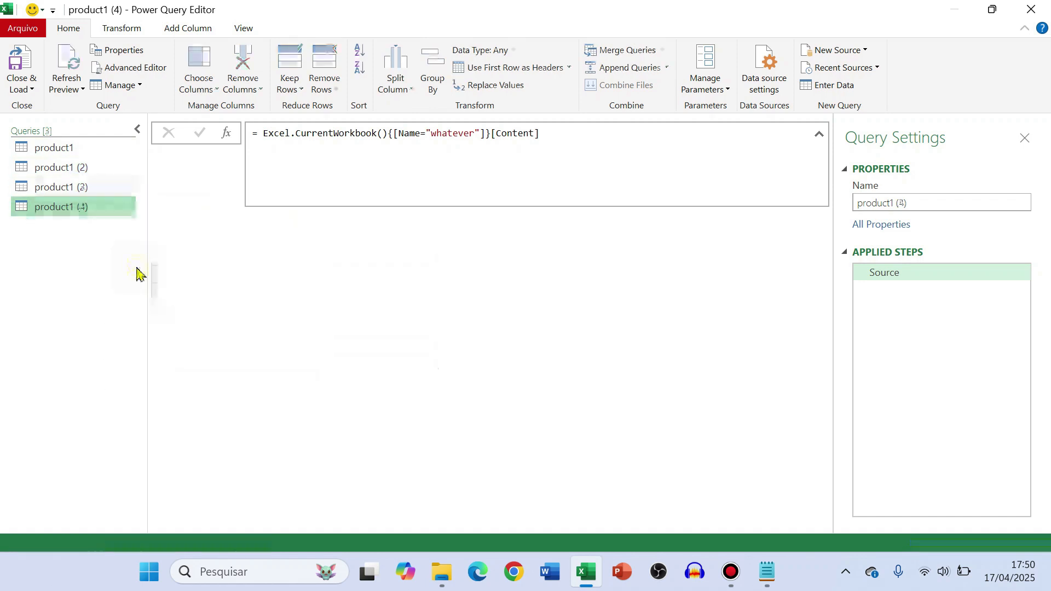
Point the Source step of the product1 (2) query to the table "product1".
{"action": "left_click", "coordinate": [60, 175]}
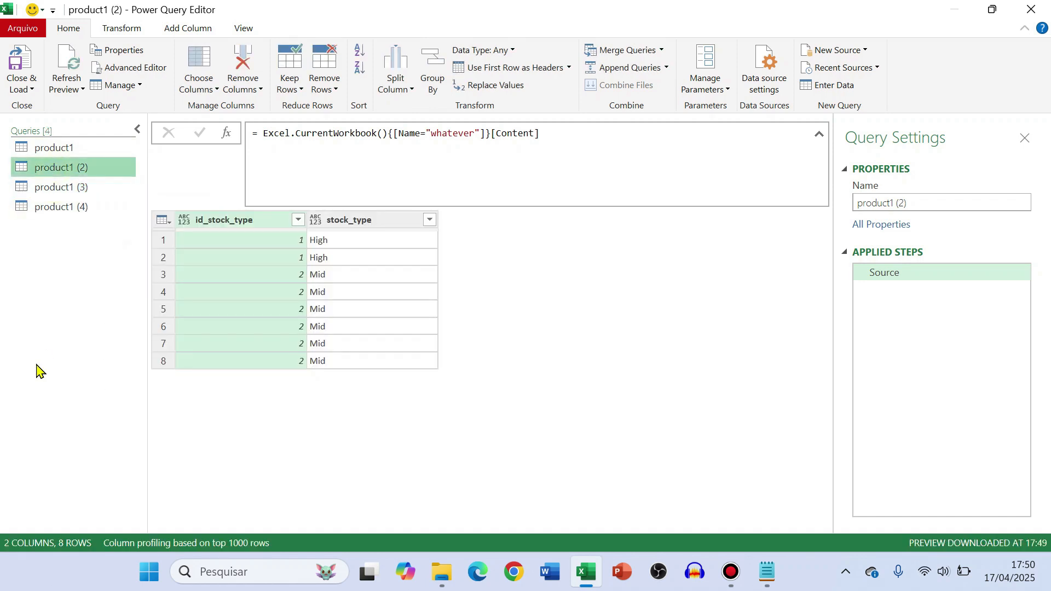
{"action": "double_click", "coordinate": [452, 133]}
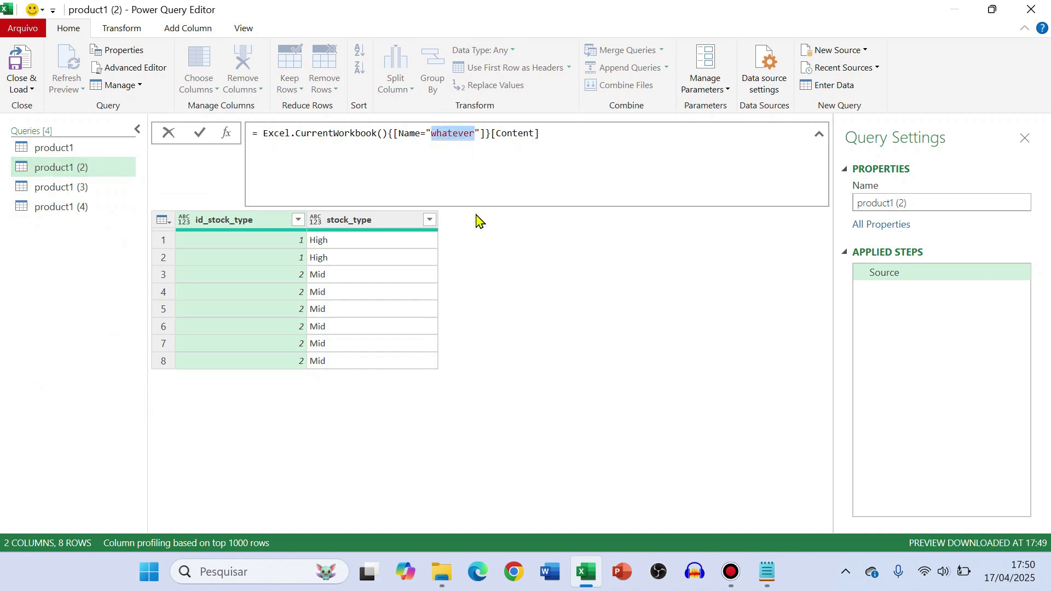
{"action": "type", "text": "product"}
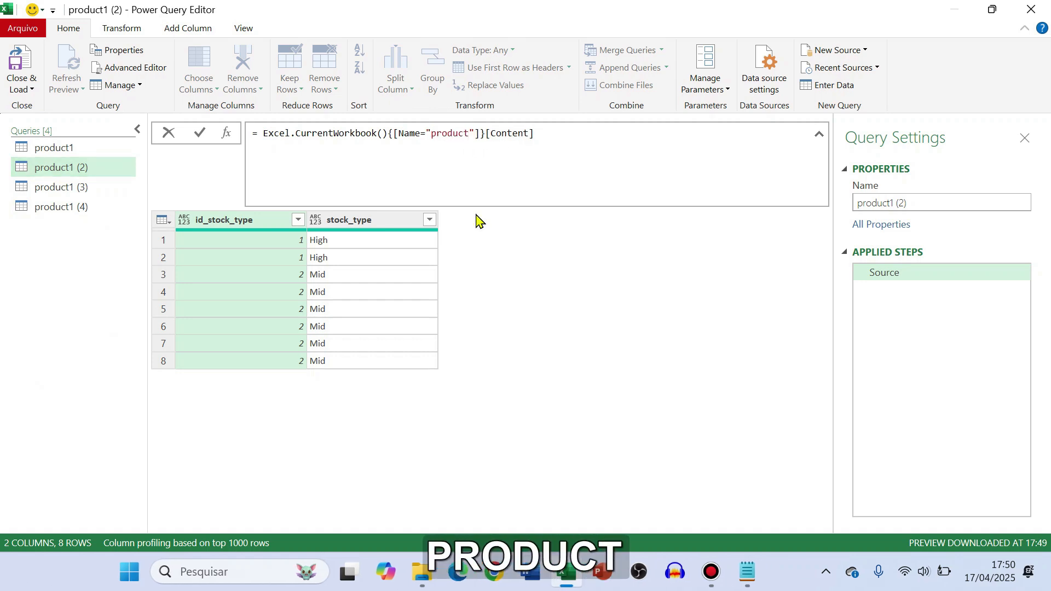
{"action": "type", "text": "1"}
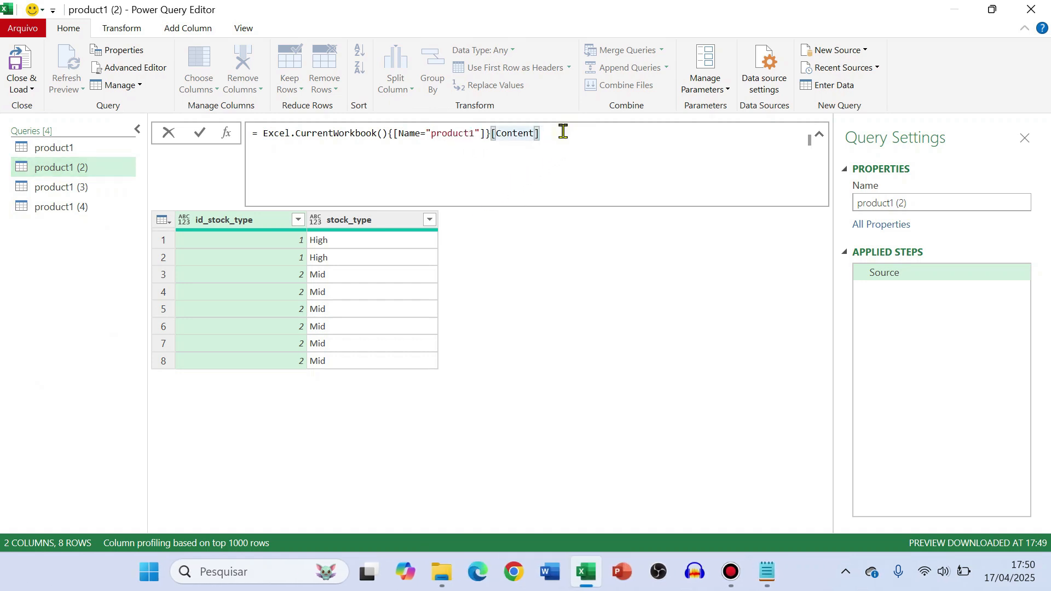
{"action": "key", "text": "Return"}
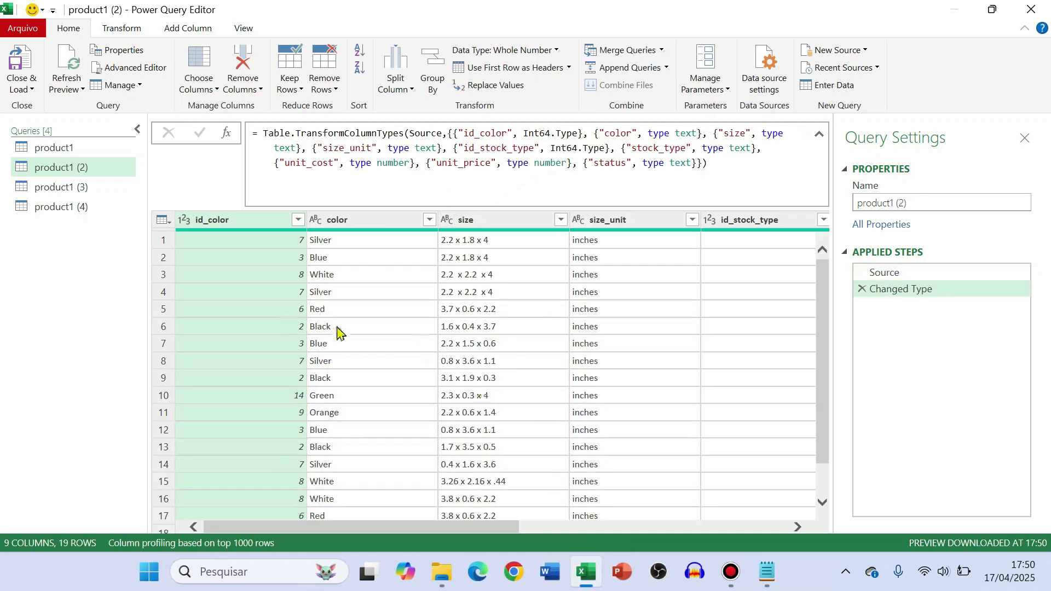
Replace the table name in the product1 (3) query's Source formula with "product2" and apply it.
{"action": "left_click", "coordinate": [69, 188]}
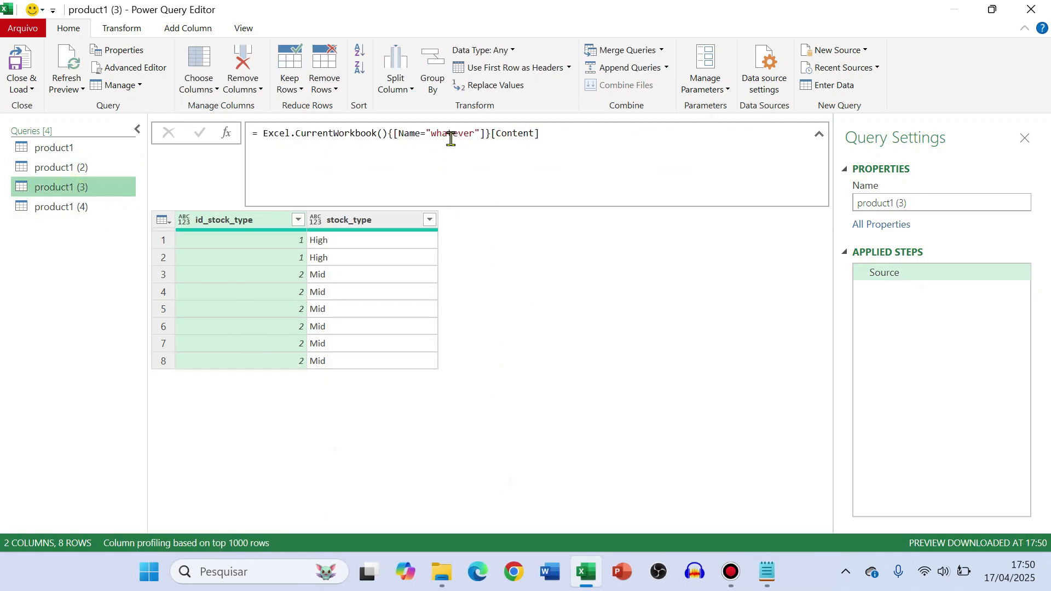
{"action": "double_click", "coordinate": [445, 139]}
{"action": "type", "text": "product2"}
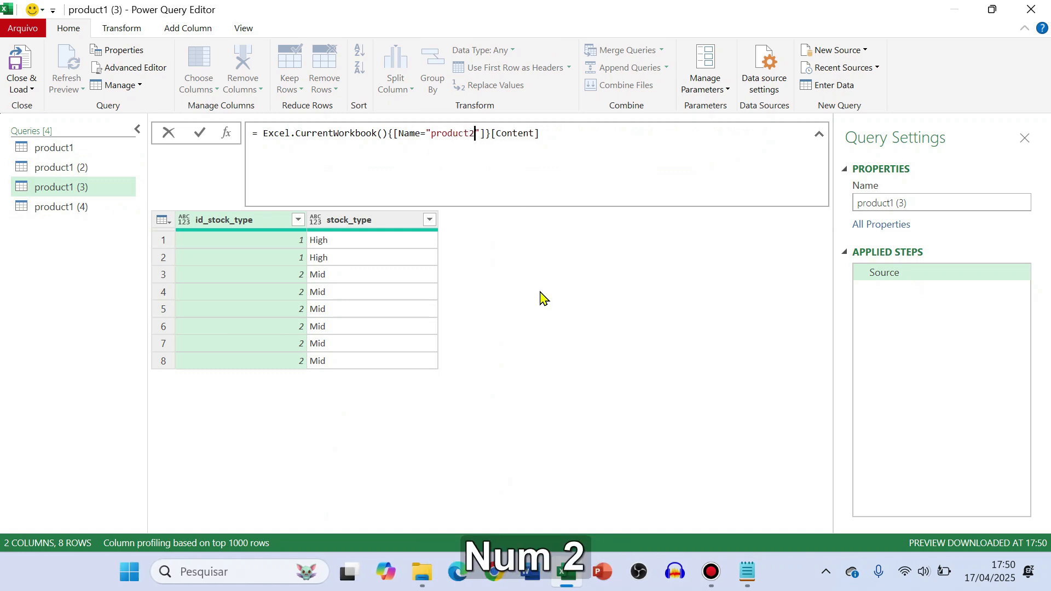
{"action": "key", "text": "Return"}
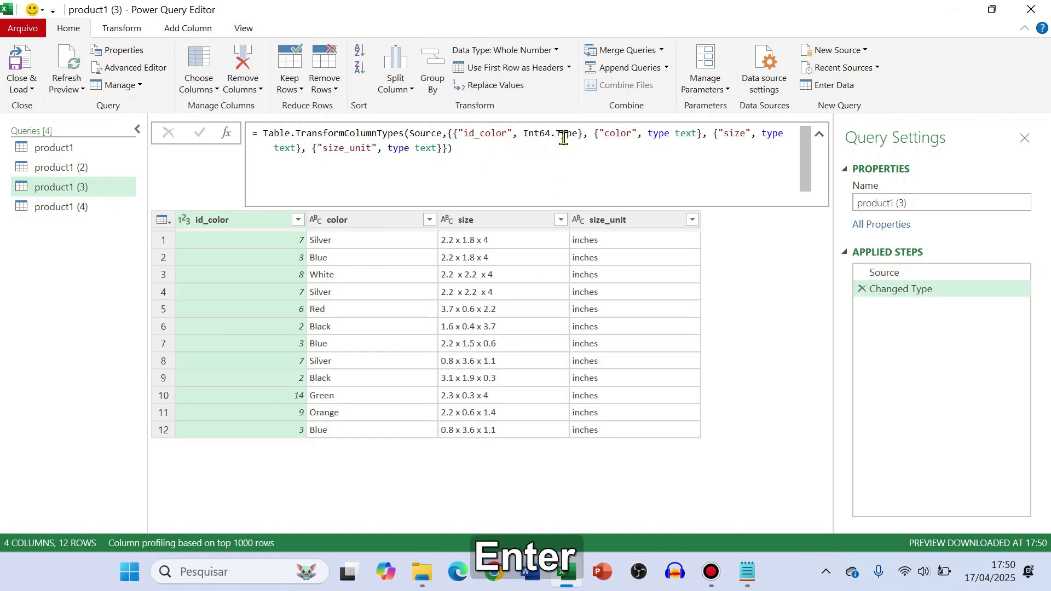
Change the source table name of the product1 (4) query to "lasttable" and apply the formula.
{"action": "left_click", "coordinate": [83, 207]}
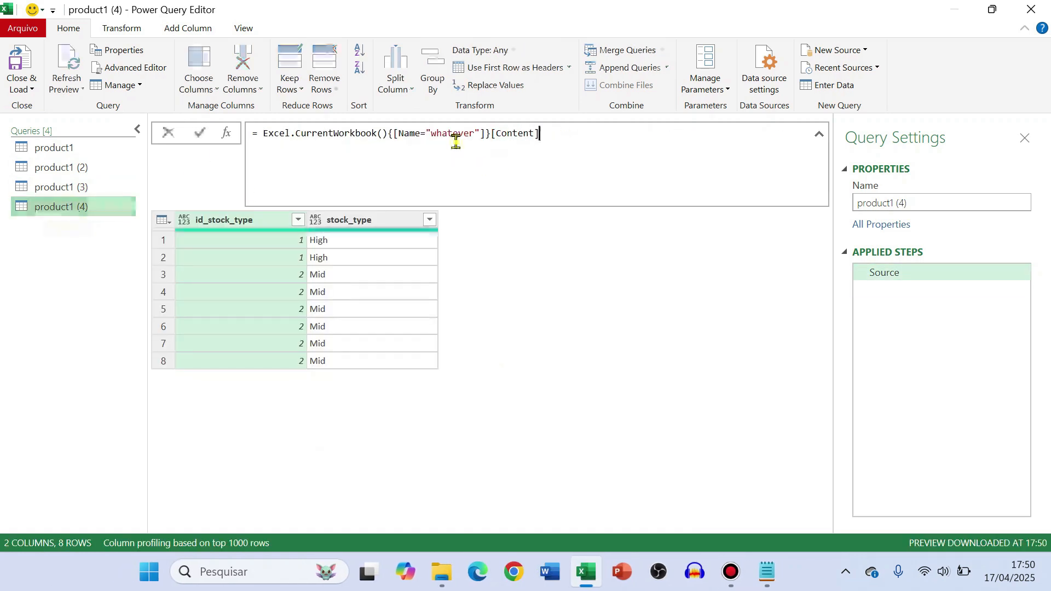
{"action": "double_click", "coordinate": [456, 138]}
{"action": "type", "text": "lasttable"}
{"action": "left_click", "coordinate": [592, 132]}
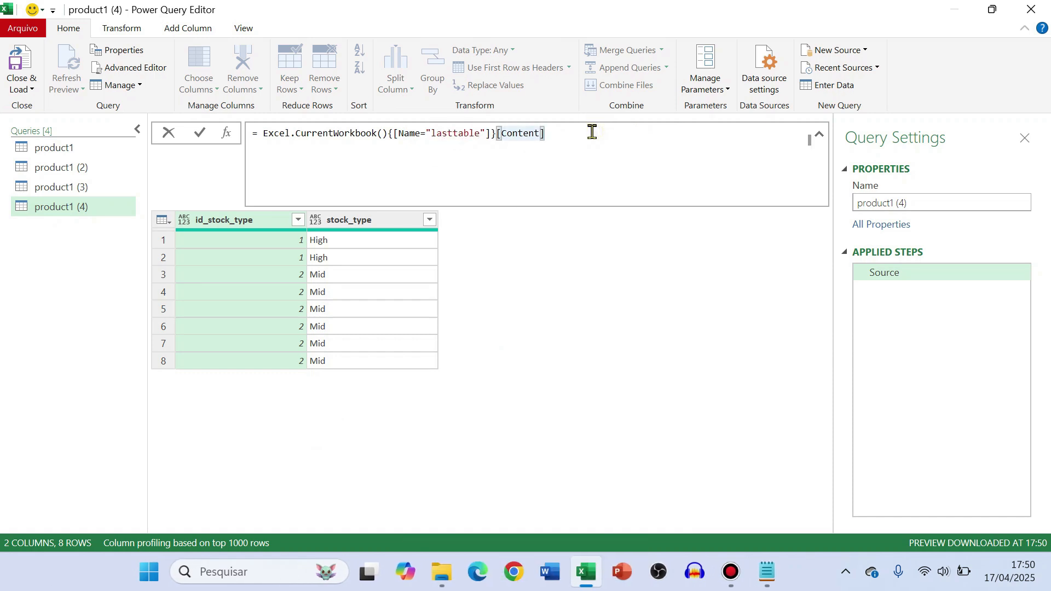
{"action": "key", "text": "Return"}
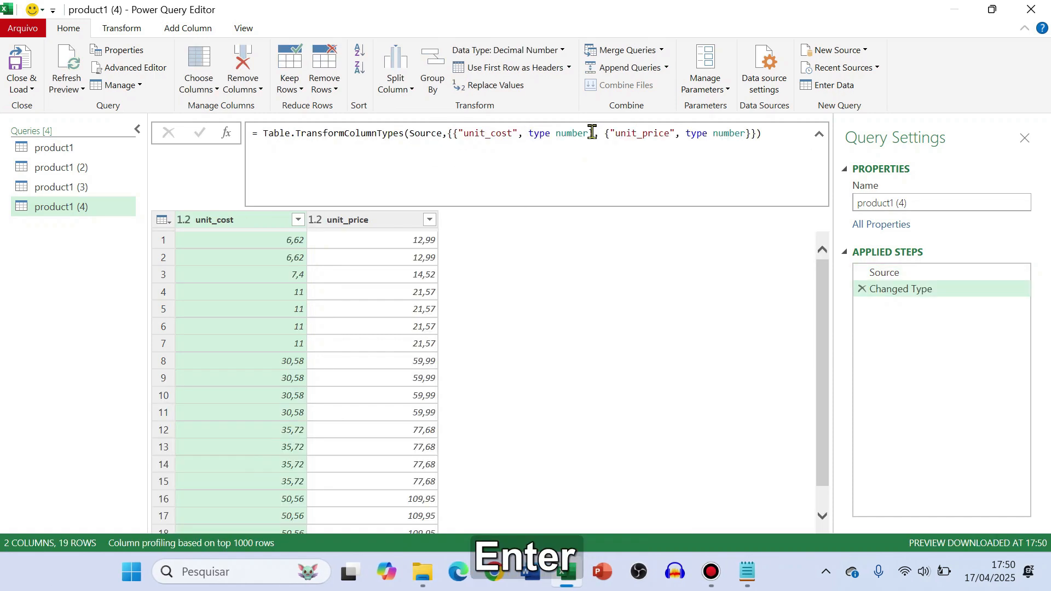
Compare the previews and applied steps of all four product1 queries, ending on the original product1 query.
{"action": "left_click", "coordinate": [75, 189]}
{"action": "left_click", "coordinate": [76, 168]}
{"action": "left_click", "coordinate": [76, 148]}
{"action": "left_click", "coordinate": [65, 208]}
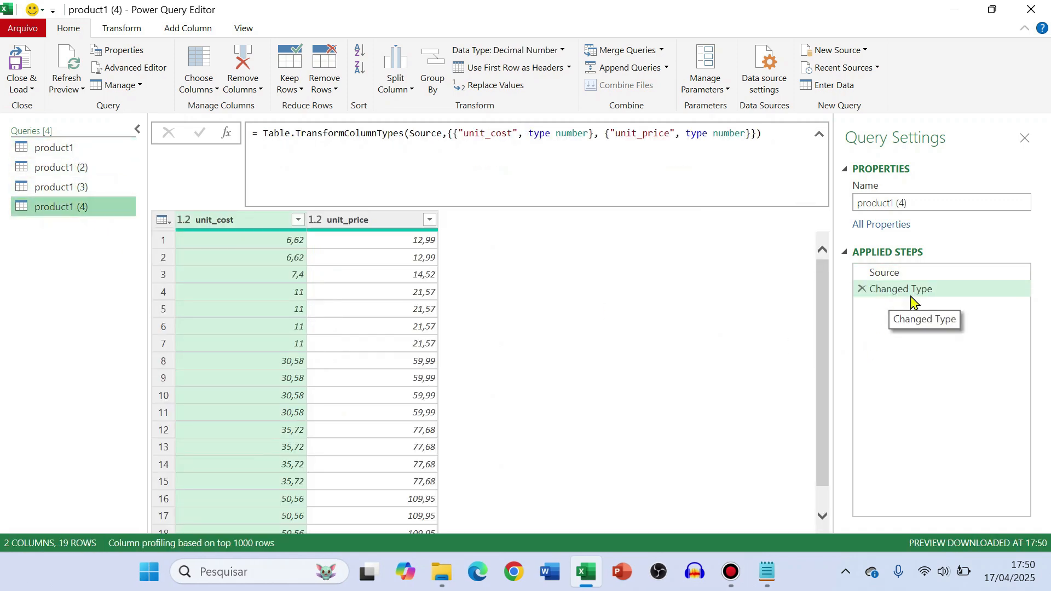
{"action": "double_click", "coordinate": [76, 168]}
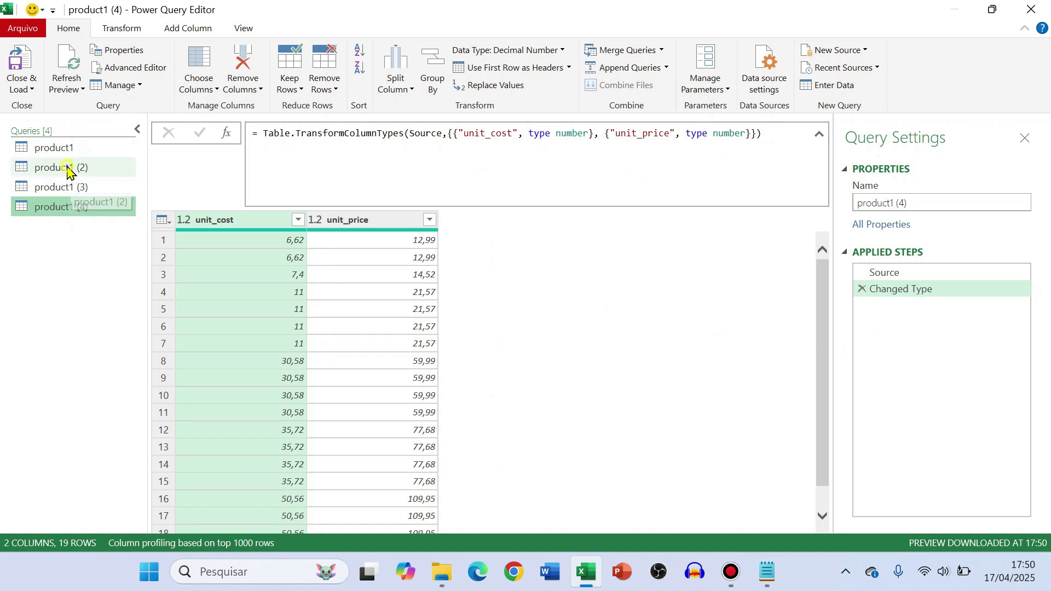
{"action": "left_click", "coordinate": [82, 189]}
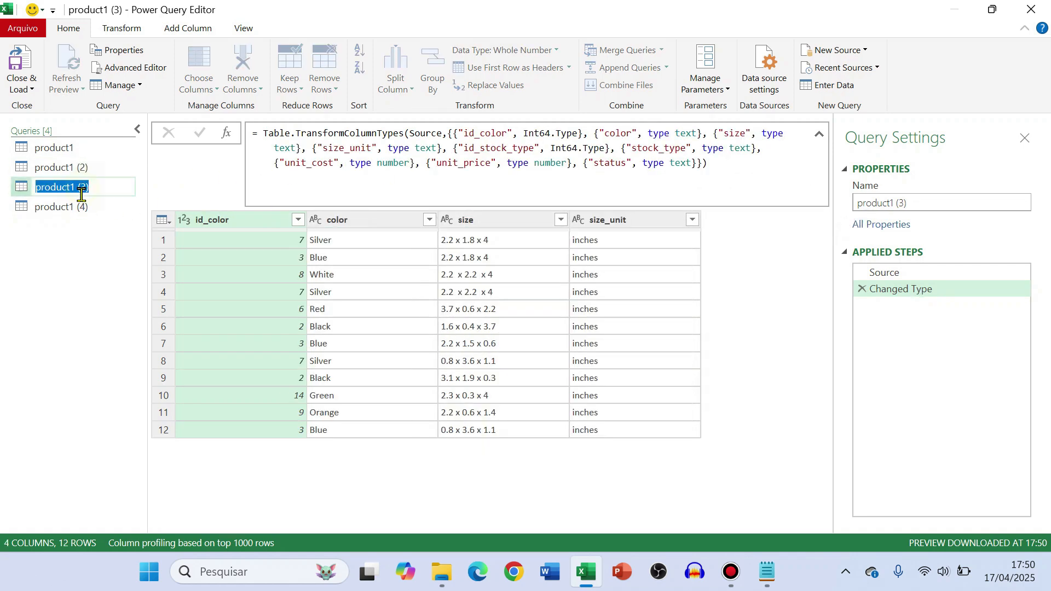
{"action": "left_click", "coordinate": [71, 208]}
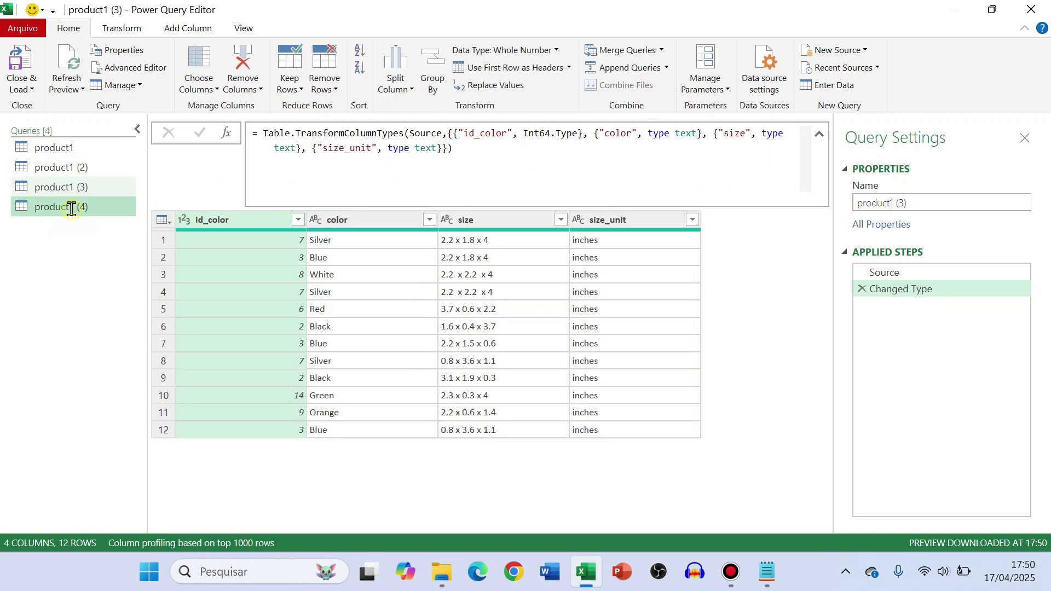
{"action": "left_click", "coordinate": [75, 156]}
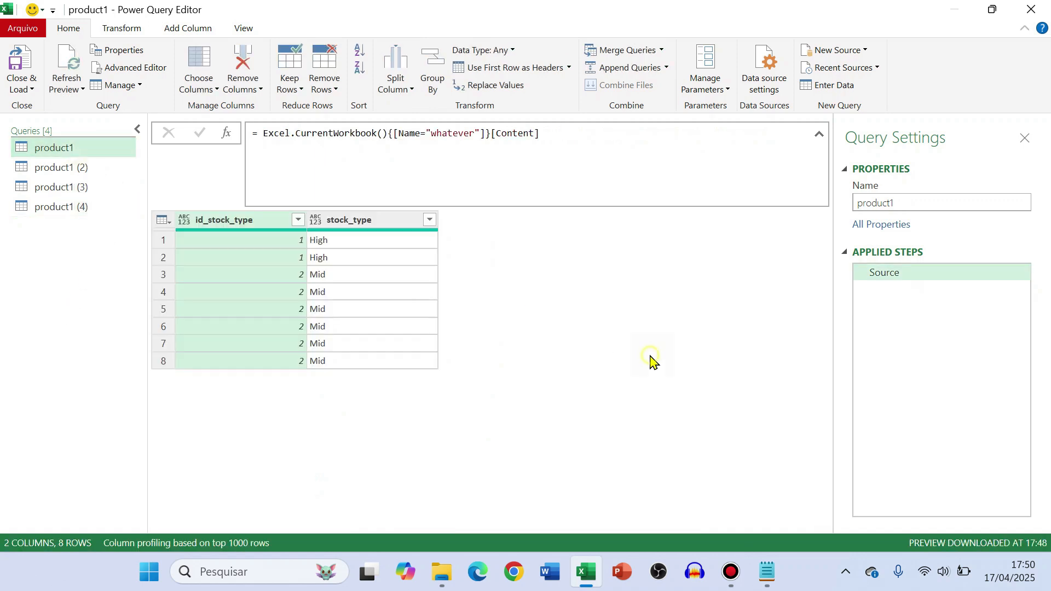